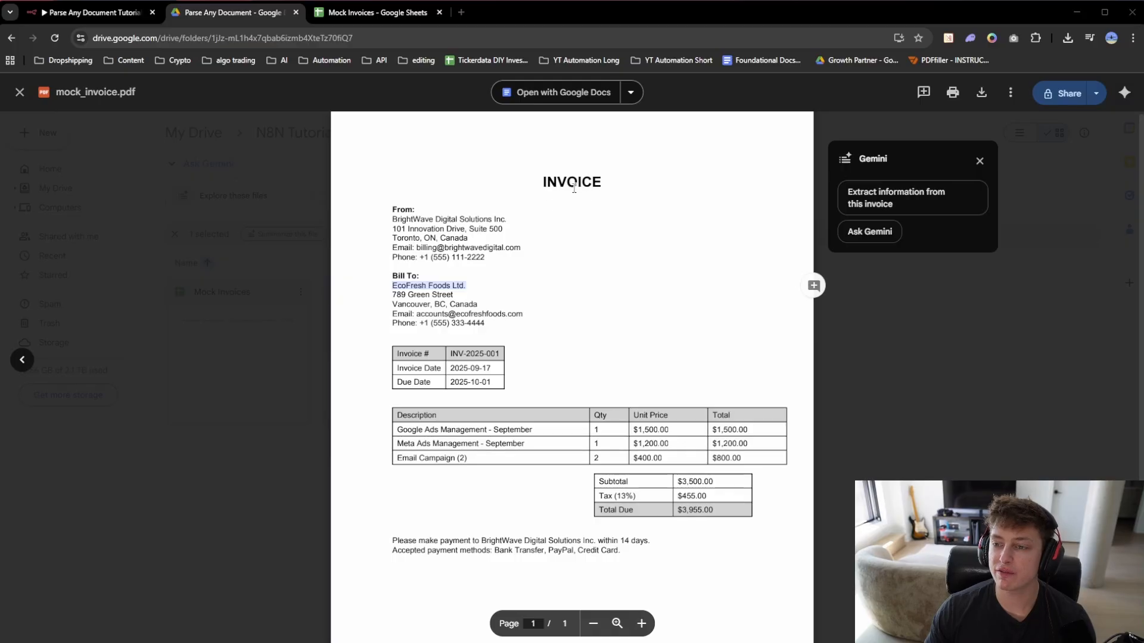
Examine mock_invoice.pdf from the sender details down to the line items and total due.
left_click(420, 231)
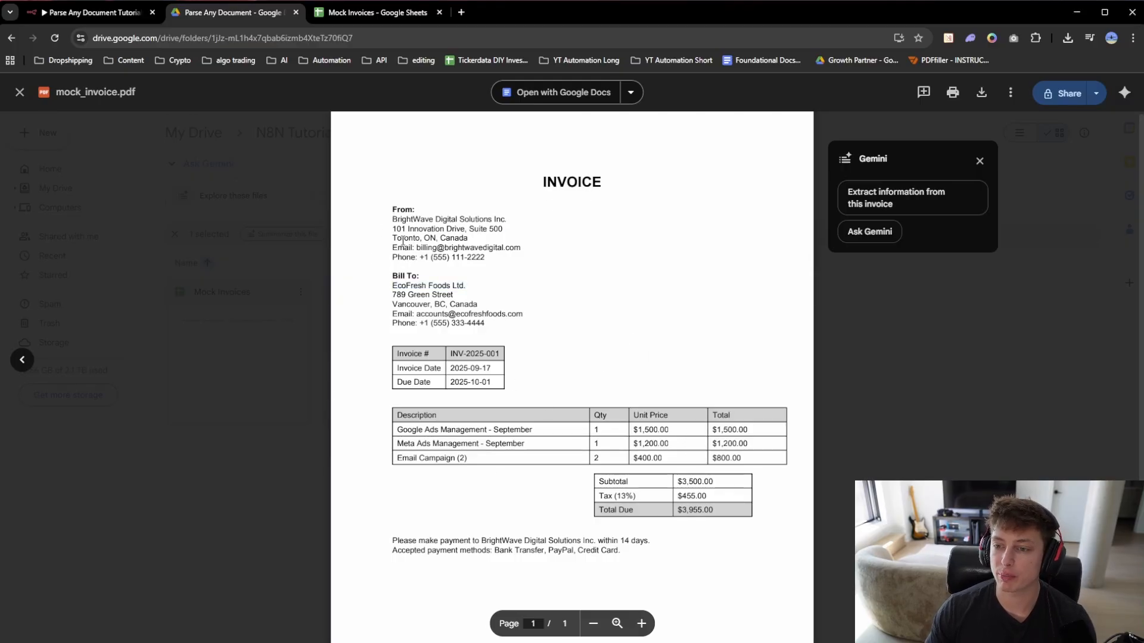
left_click_drag(381, 216, 742, 526)
left_click(738, 528)
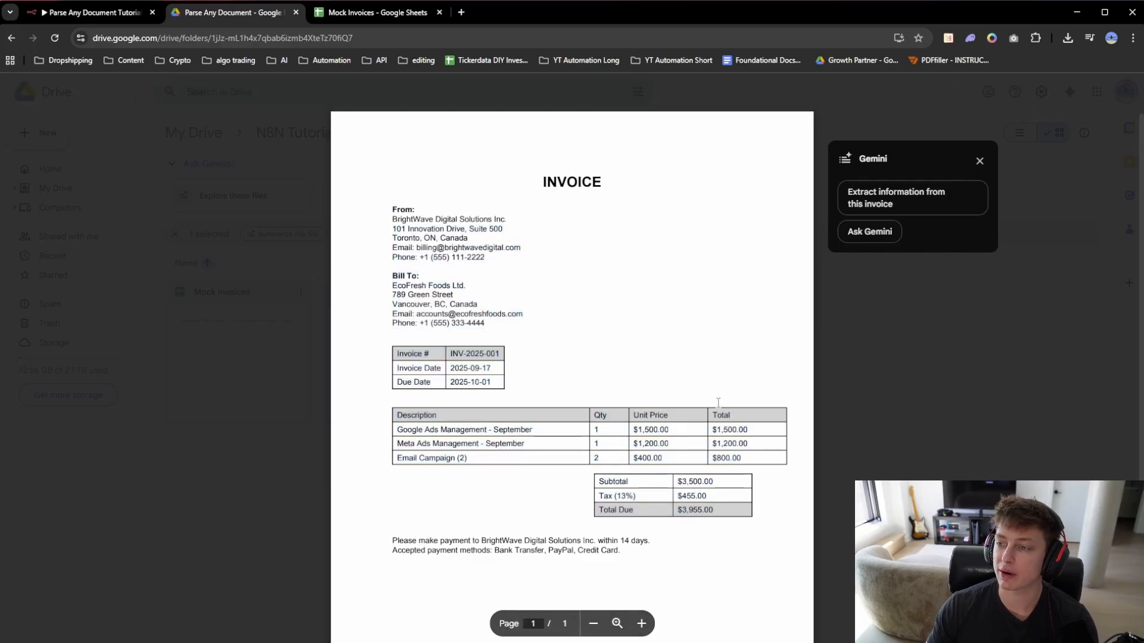
Close the invoice preview and open the Mock Invoices spreadsheet to examine its column headers.
left_click(894, 334)
double_click(235, 331)
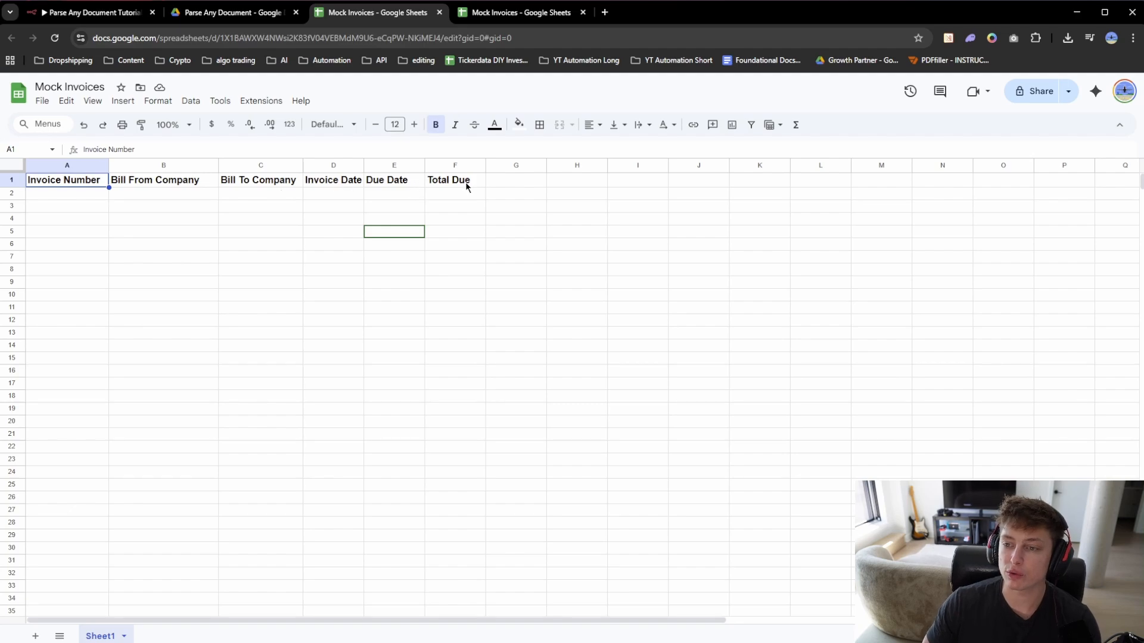
left_click(412, 196)
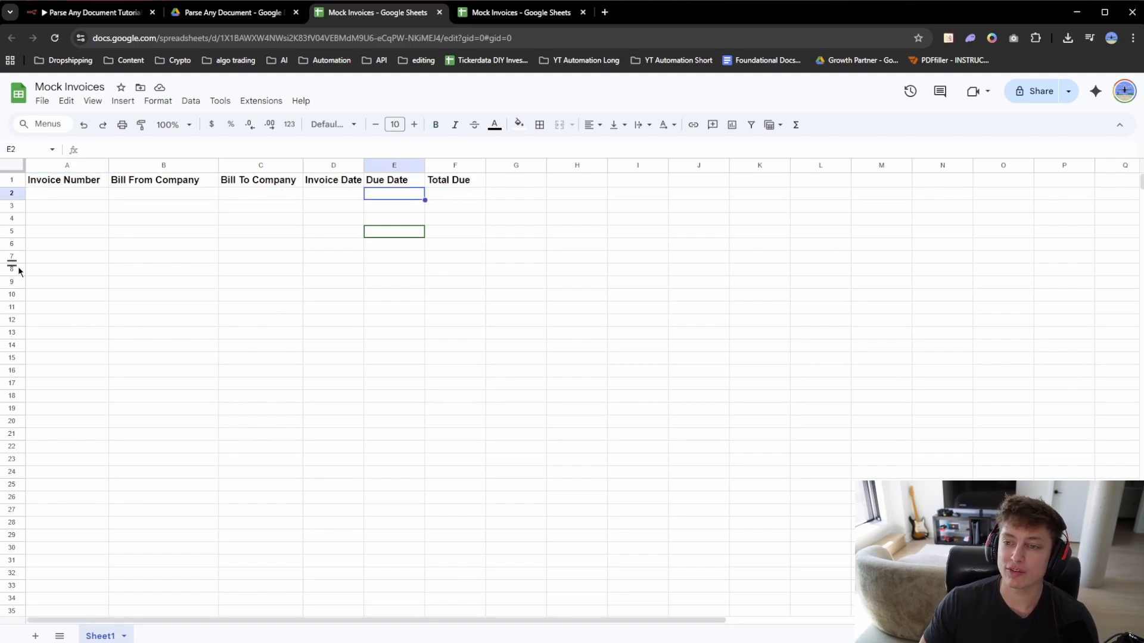
Switch to the n8n Parse Any Document Tutorial workflow and execute it.
left_click(91, 14)
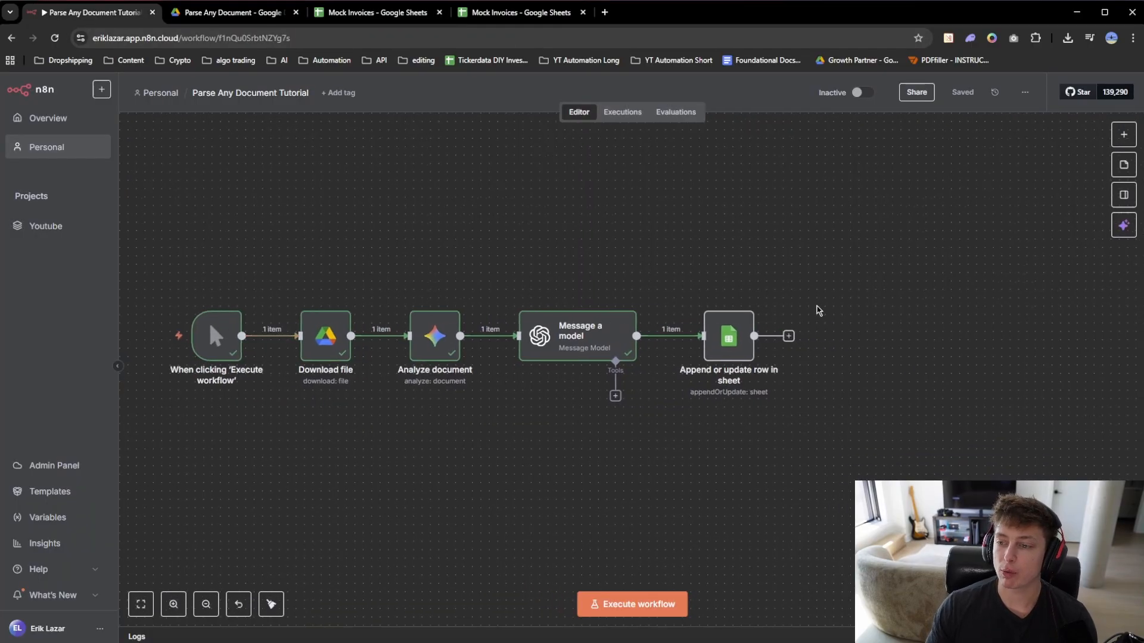
left_click(202, 350)
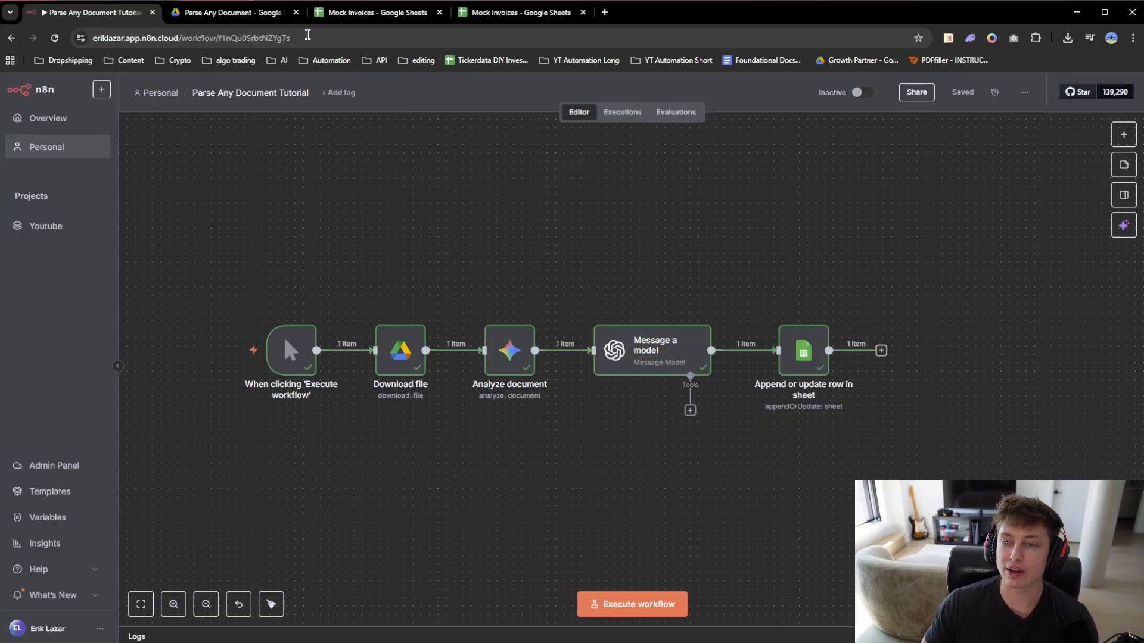
Switch to the Mock Invoices spreadsheet and check each extracted invoice value in row 2 against its column header.
left_click(204, 13)
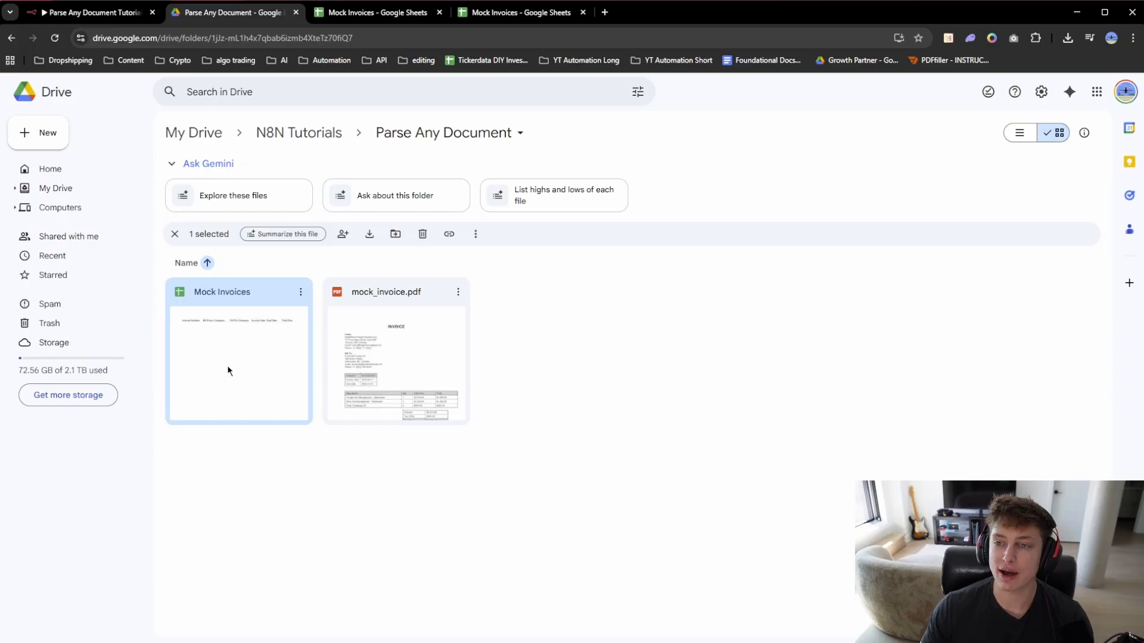
left_click(371, 14)
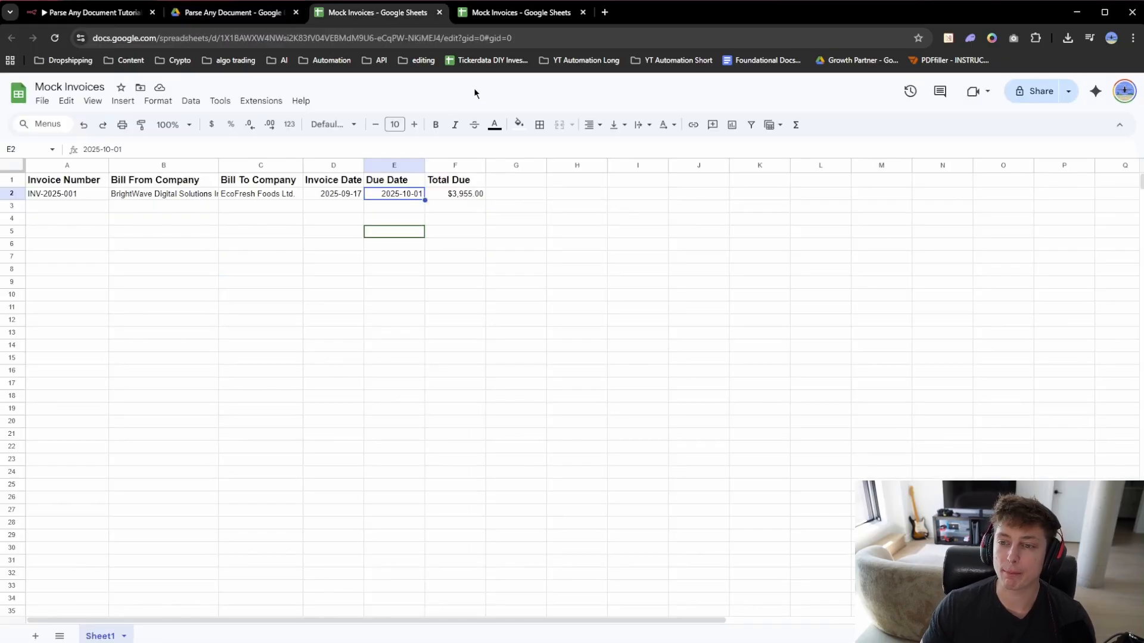
left_click(475, 207)
left_click(75, 196)
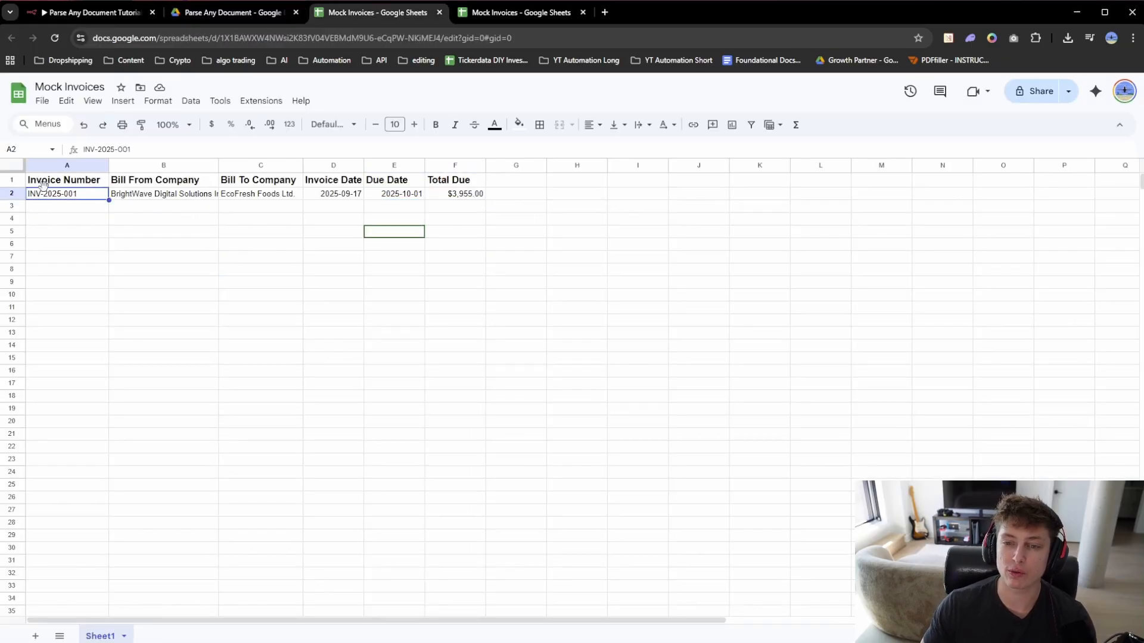
left_click(146, 195)
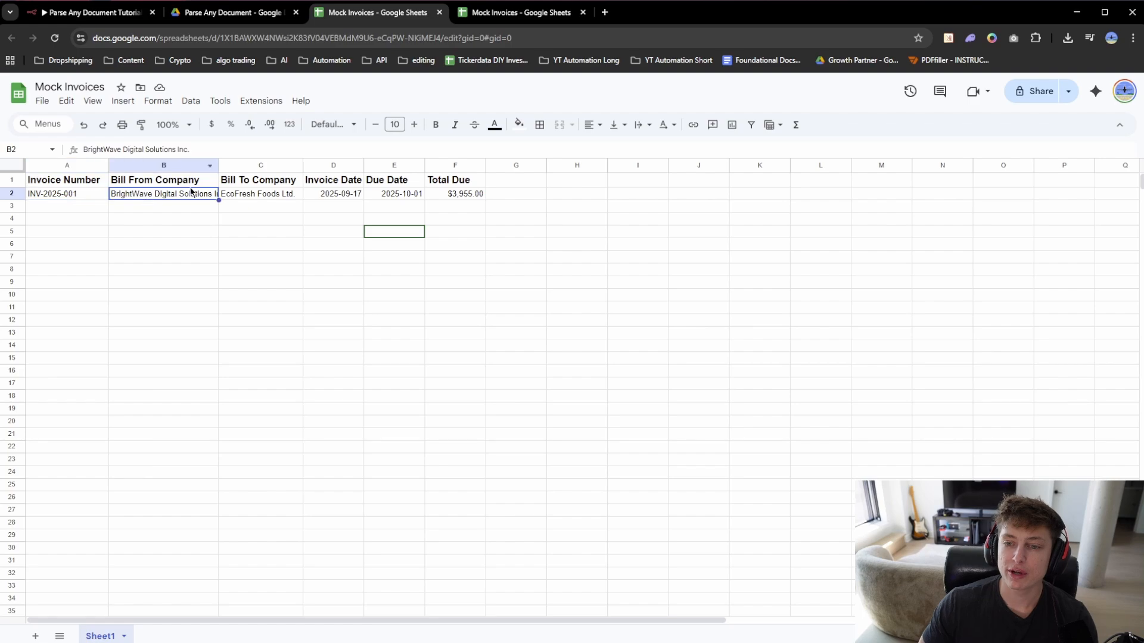
left_click(245, 197)
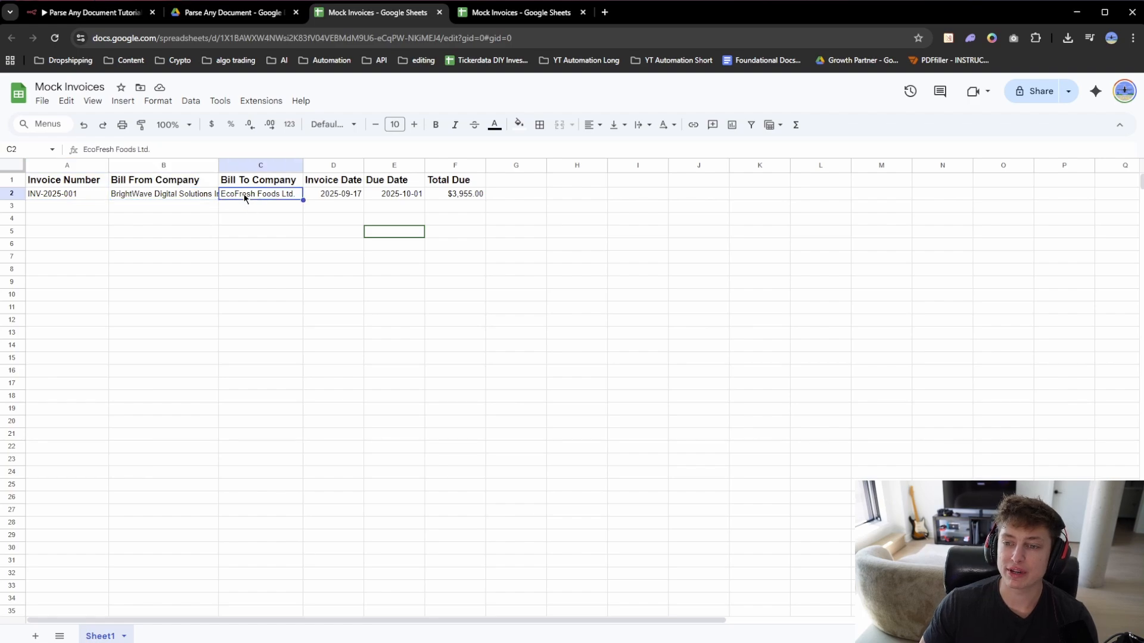
left_click(351, 197)
left_click(408, 198)
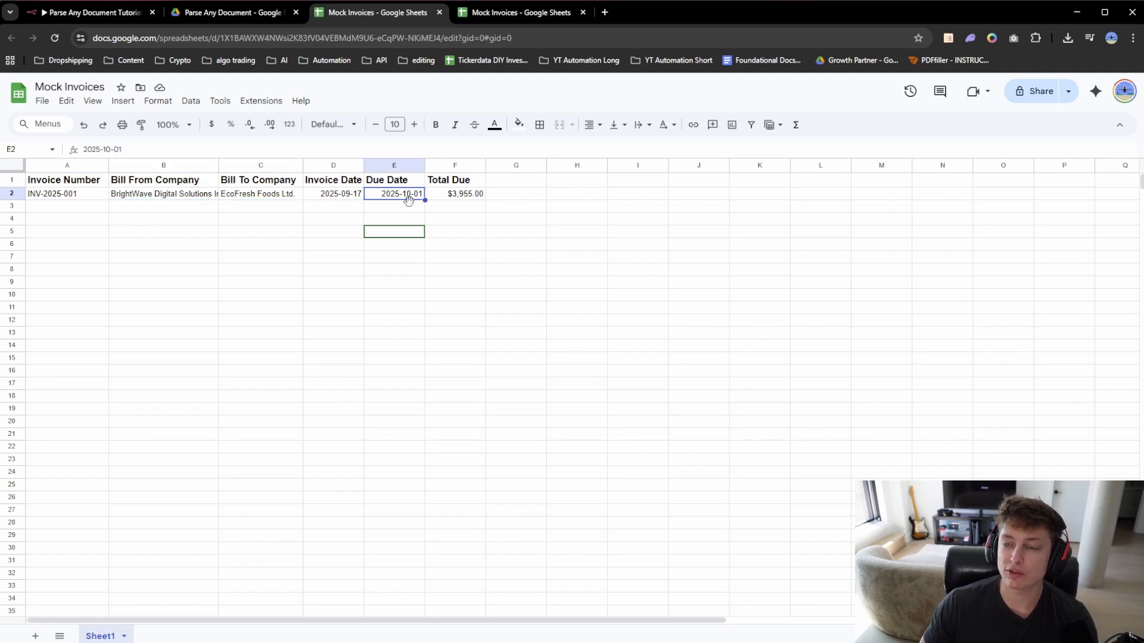
left_click(472, 195)
Return to the n8n workflow, delete the connection between the trigger and Download file, and move the trigger below the node chain.
left_click(88, 12)
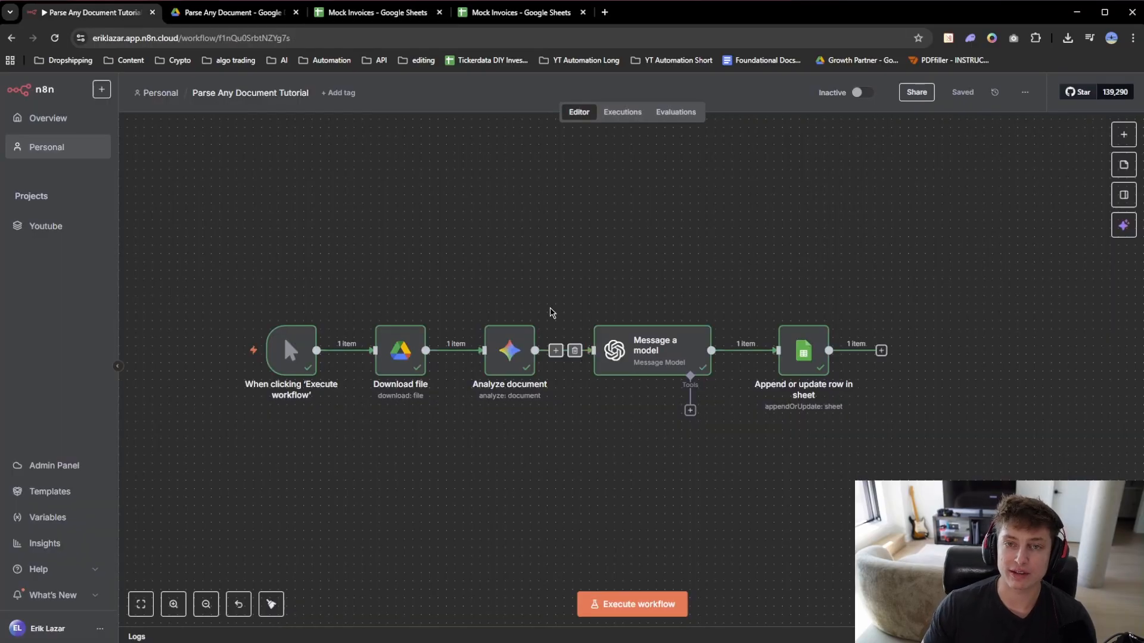
scroll(553, 305, "left", 3)
left_click(420, 319)
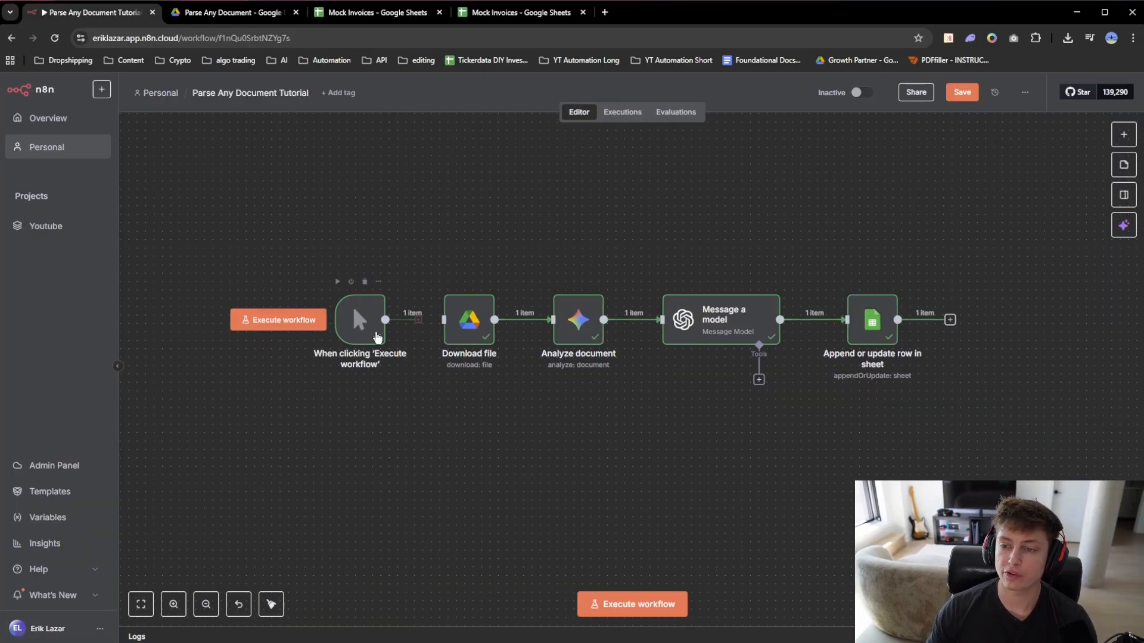
left_click_drag(356, 321, 316, 448)
left_click_drag(426, 500, 485, 486)
mouse_move(347, 410)
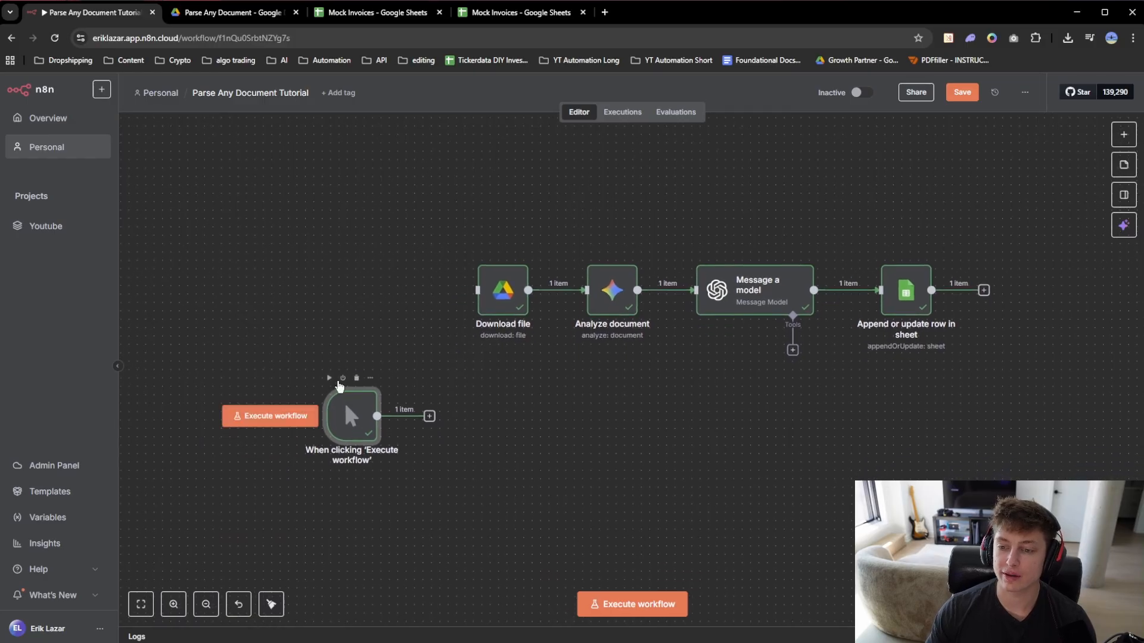
Add a Google Drive Download file node after the manual trigger.
scroll(567, 453, "right", 2)
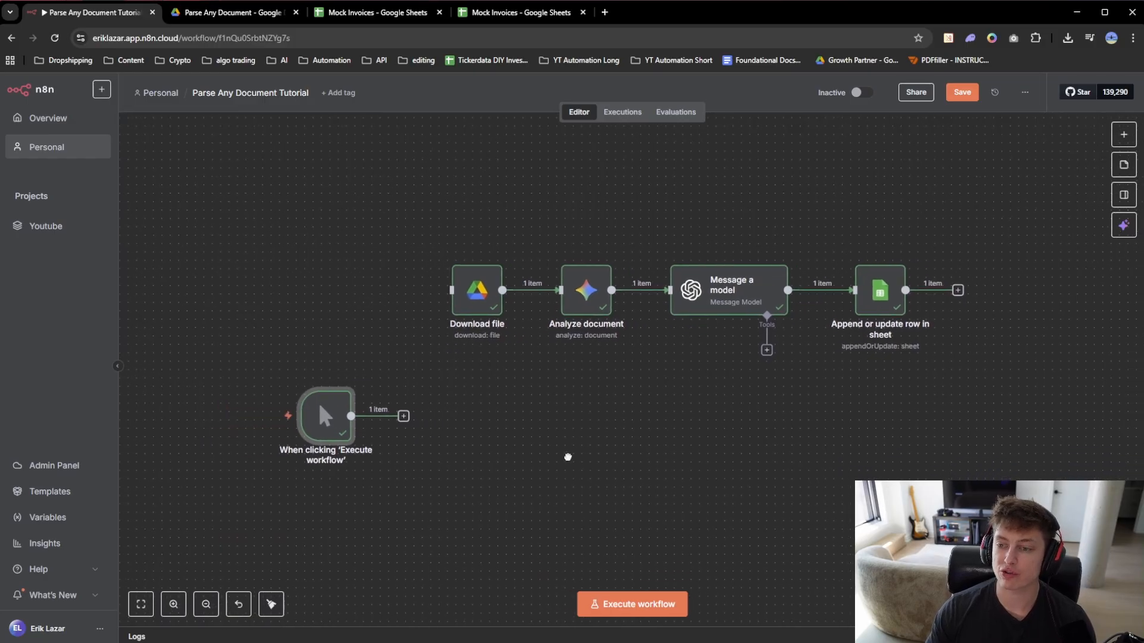
left_click(366, 412)
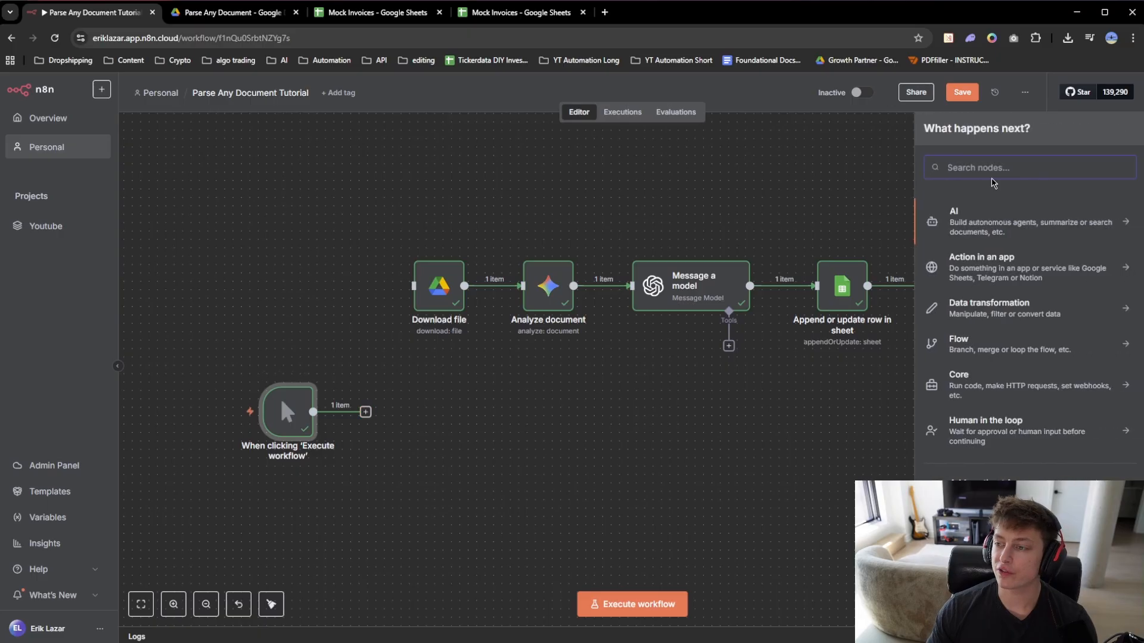
type("goog")
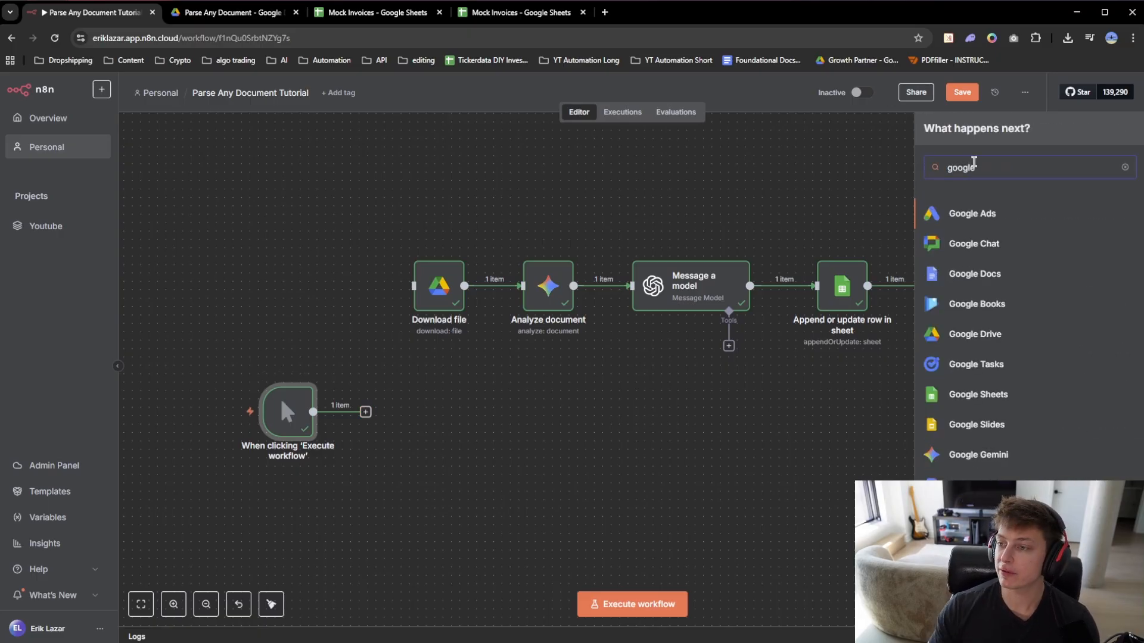
type("le")
left_click(977, 334)
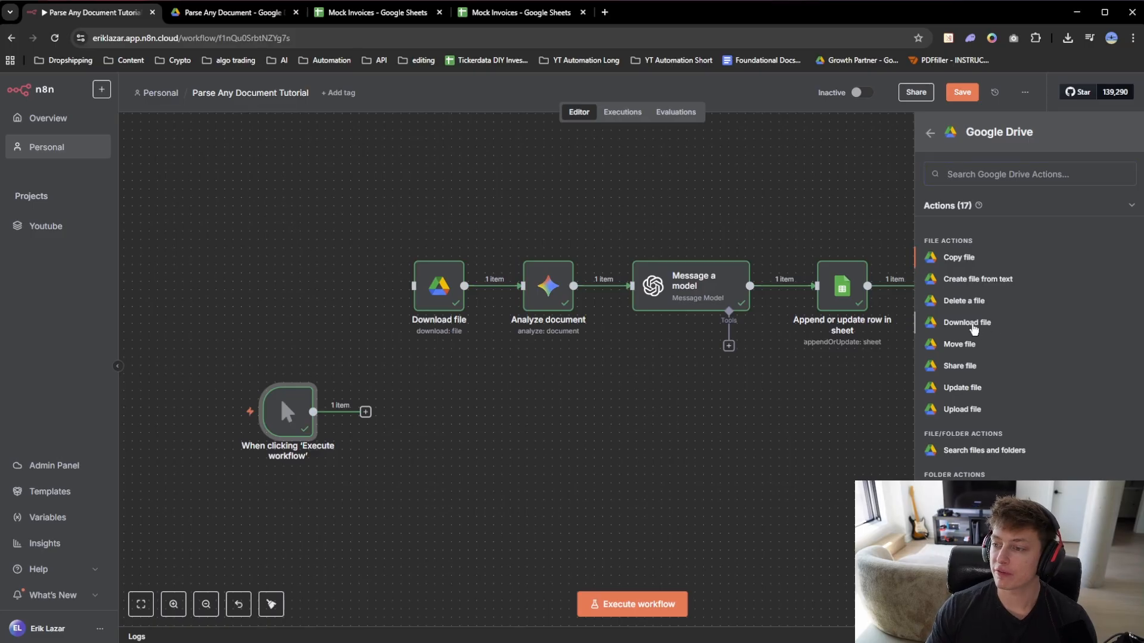
left_click(971, 324)
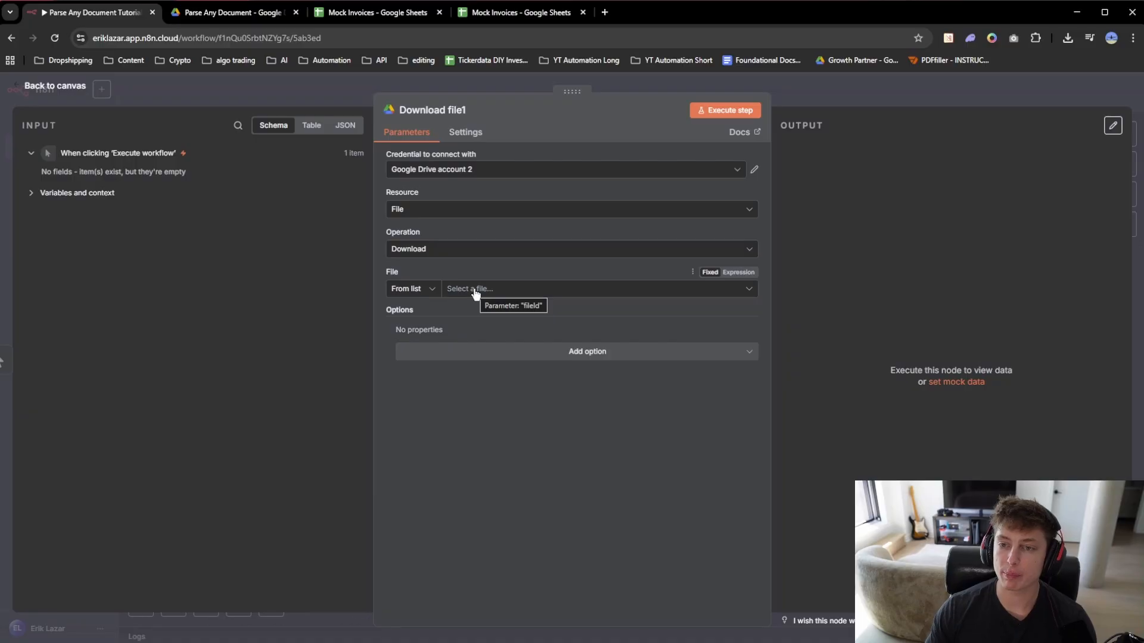
Check the invoice's file name in Google Drive and select mock_invoice.pdf as the file for the new download node.
left_click(231, 15)
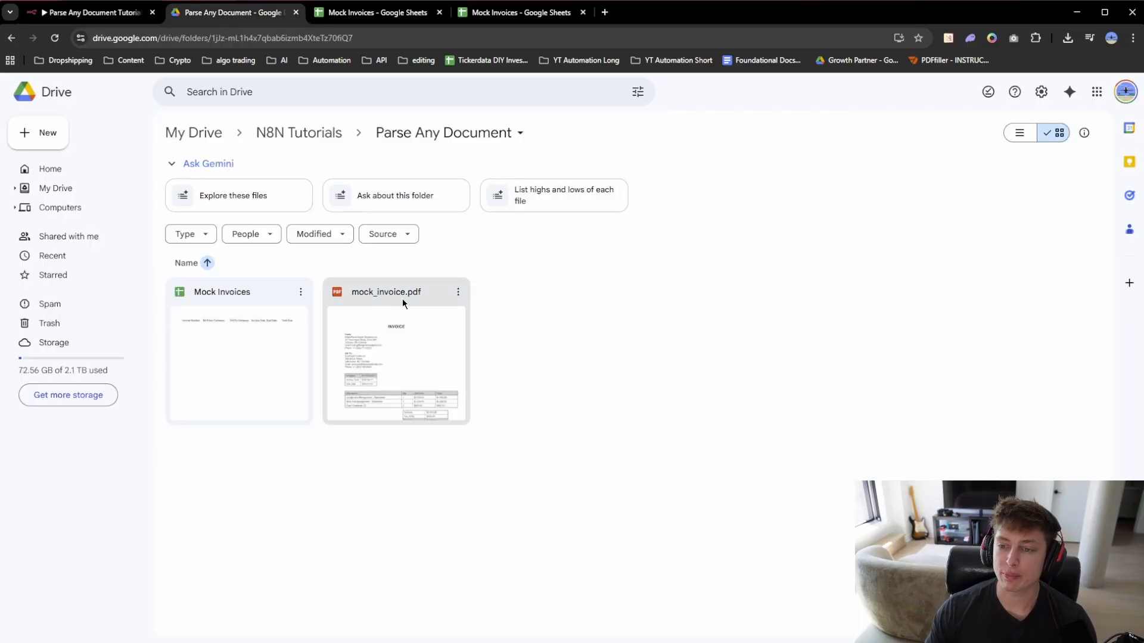
left_click(100, 14)
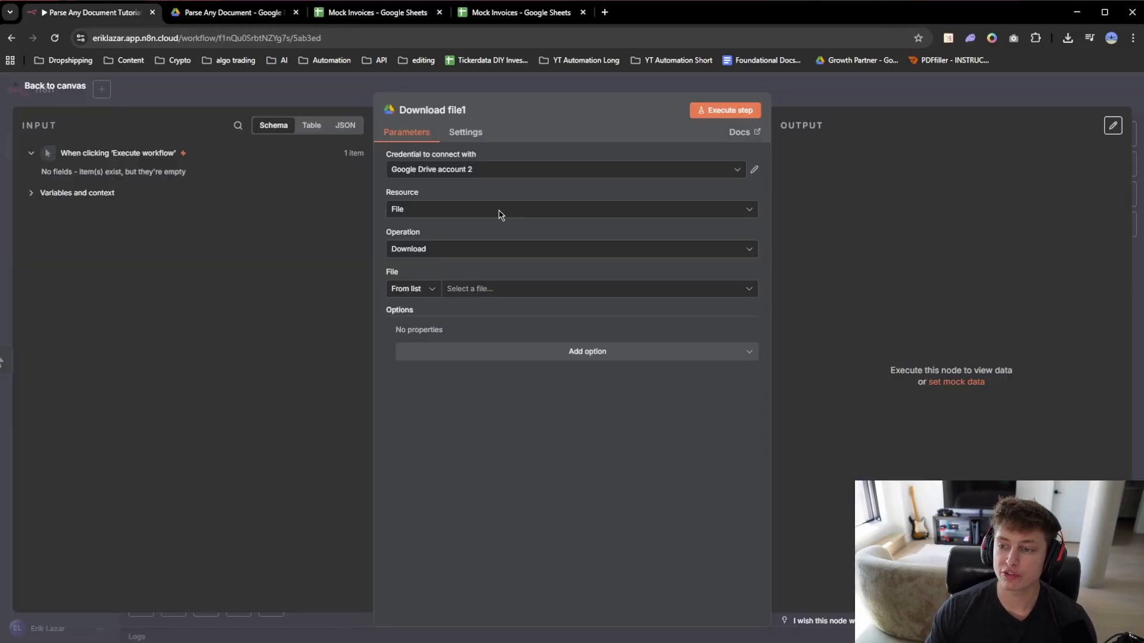
left_click(483, 295)
type("mock")
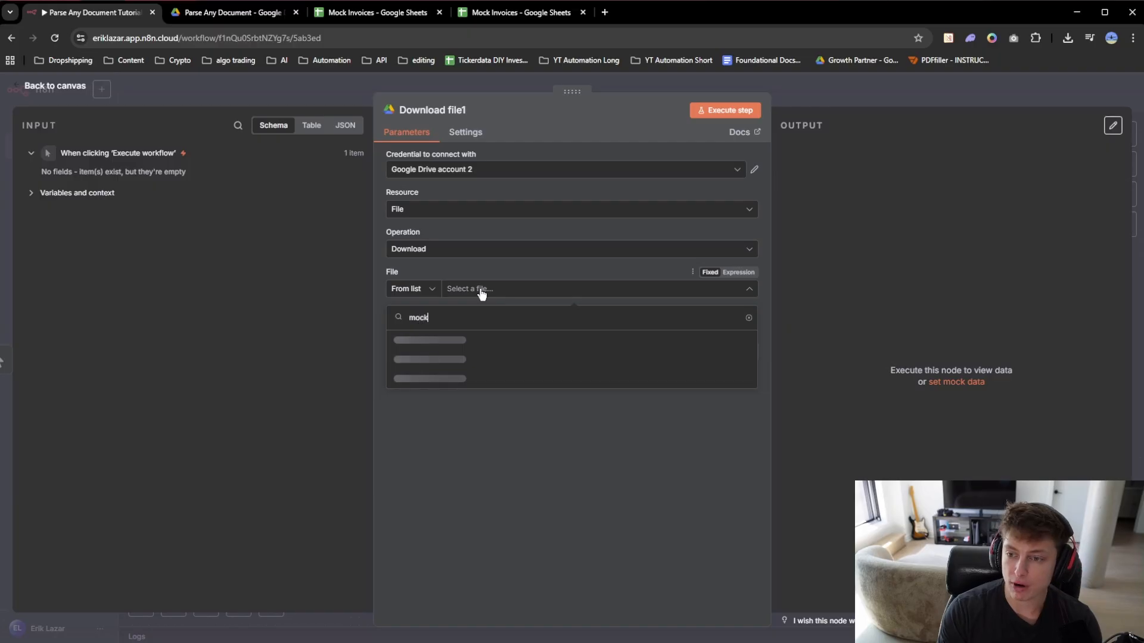
type("_")
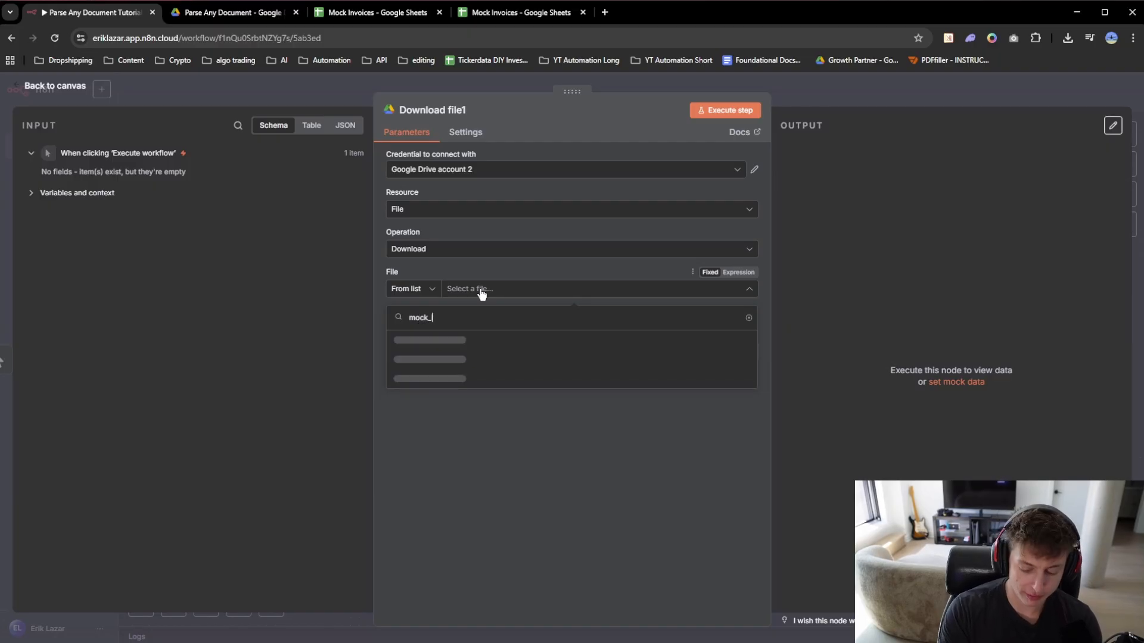
type("in")
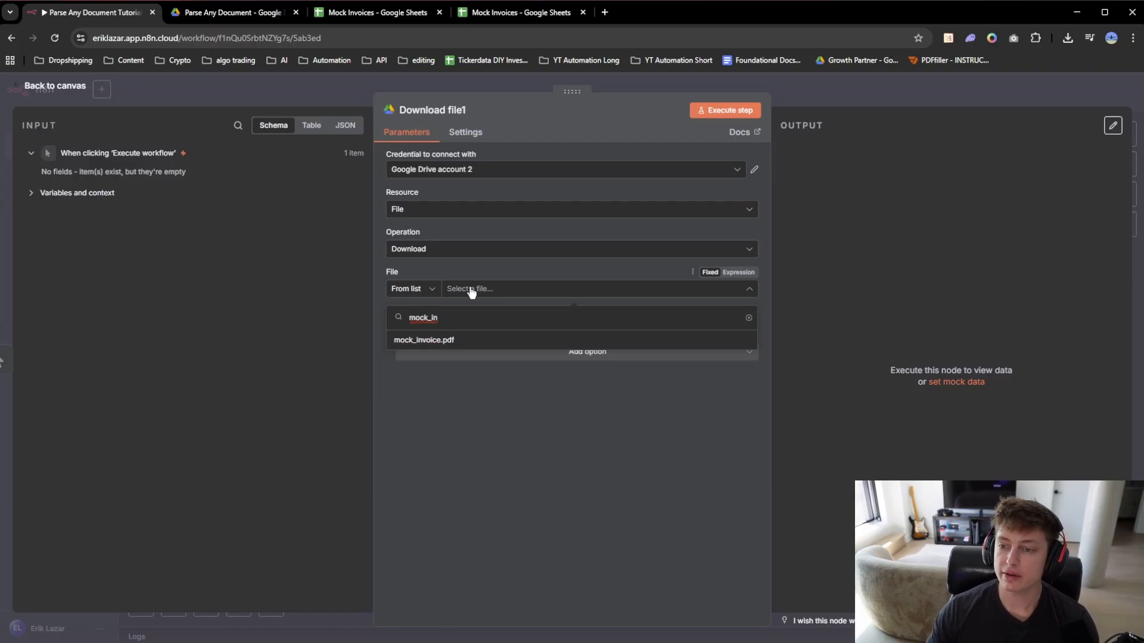
left_click(422, 341)
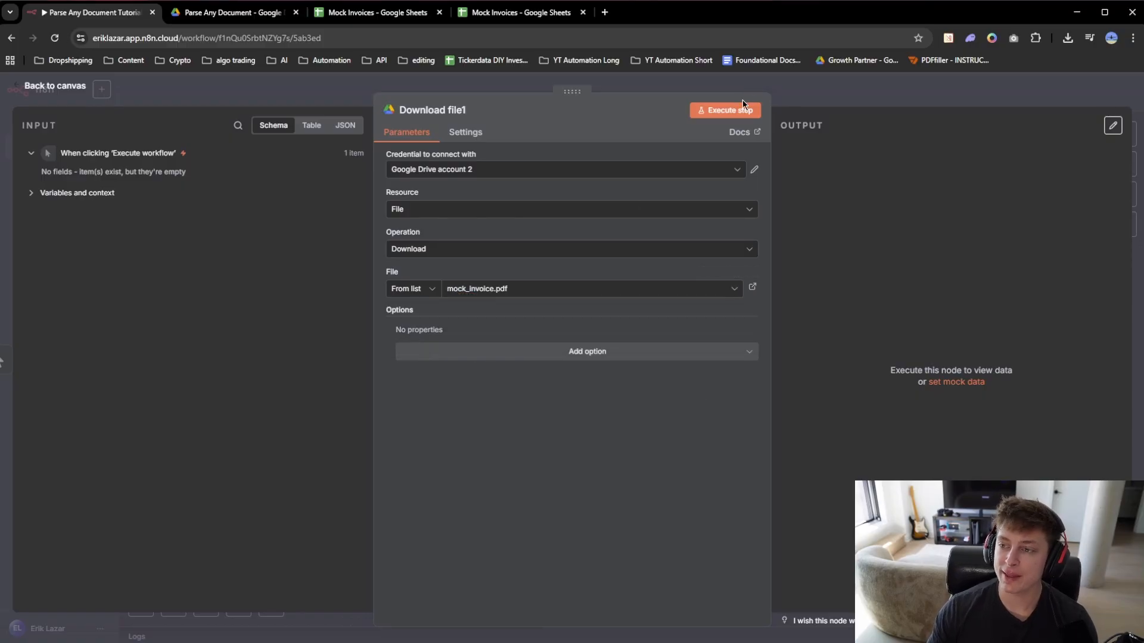
Execute the new download node on its own, examine its binary file output, and return to the canvas.
left_click(736, 117)
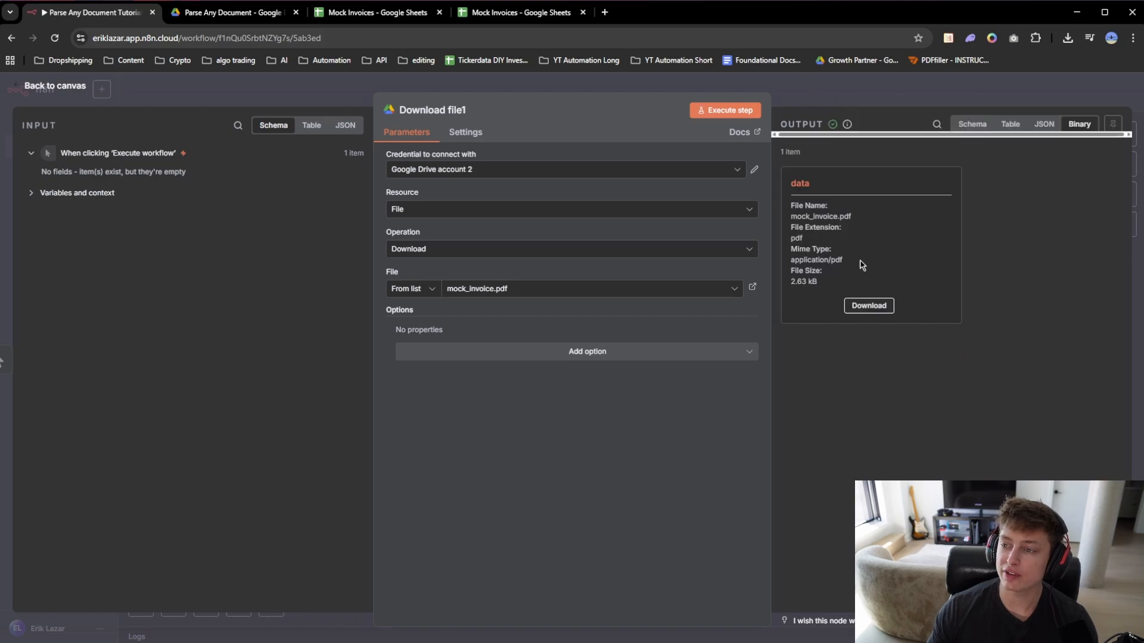
left_click_drag(787, 187, 882, 290)
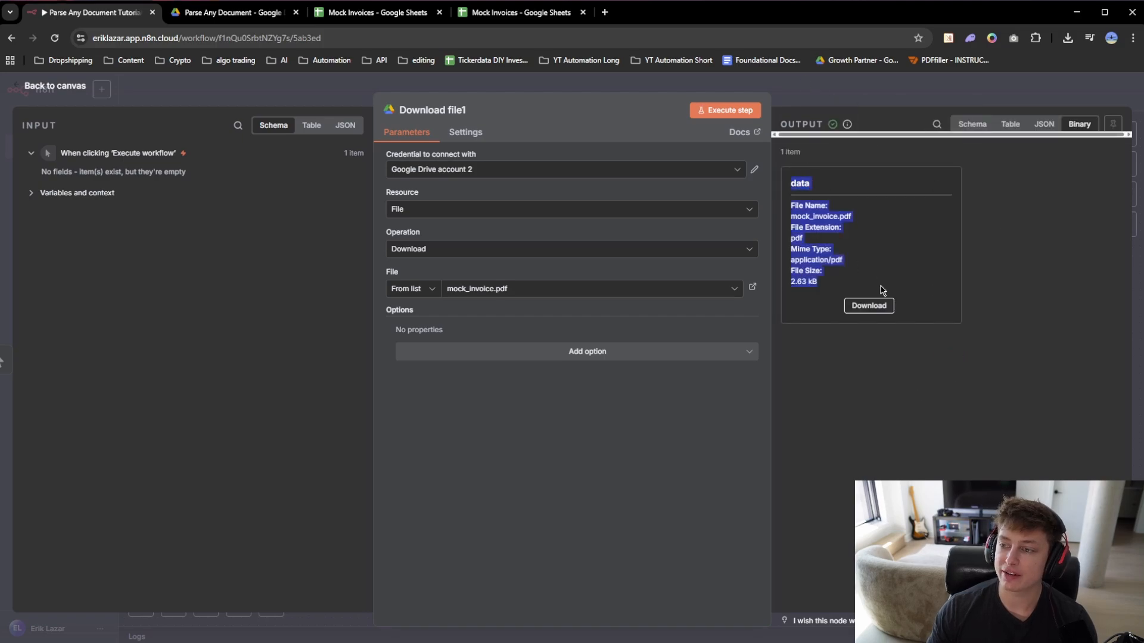
left_click(1039, 280)
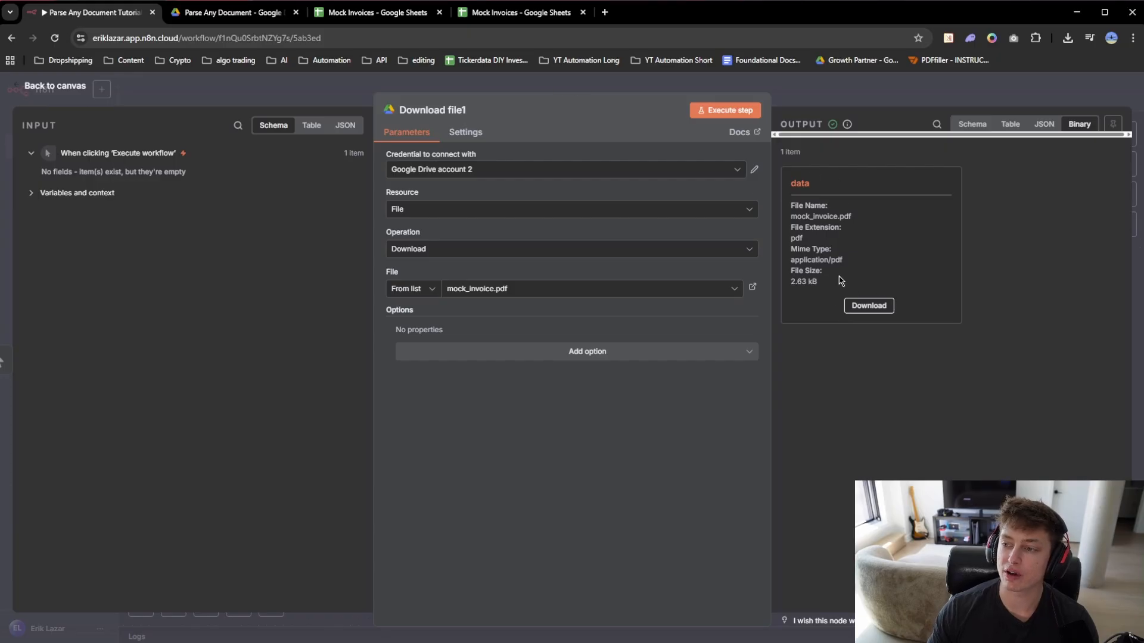
left_click_drag(841, 280, 794, 186)
left_click(862, 93)
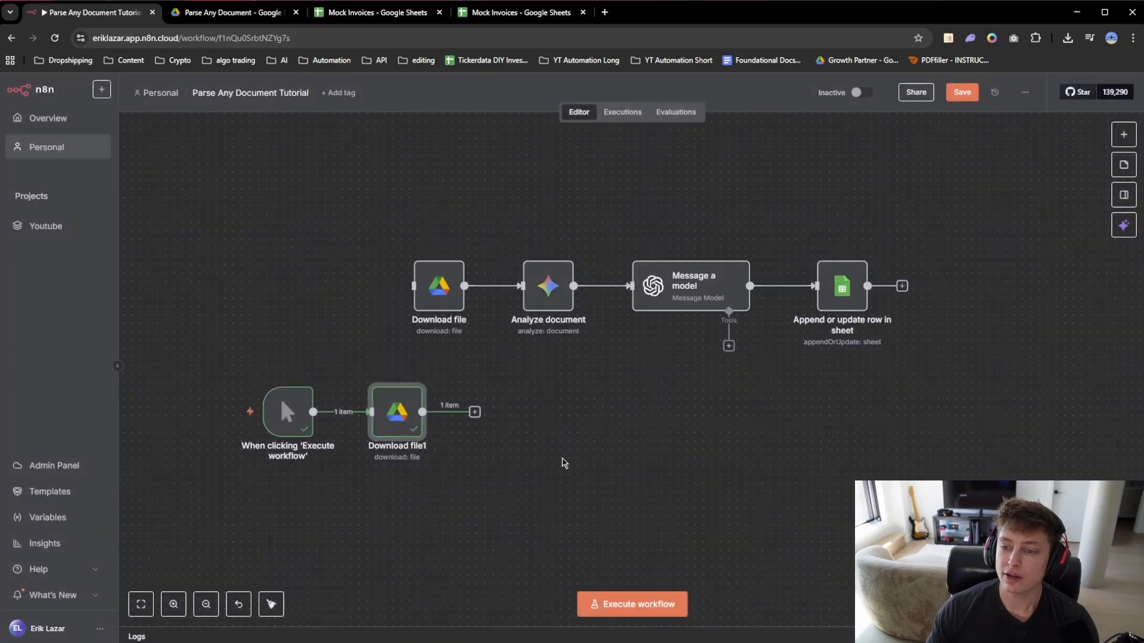
Move the trigger and Download file1 nodes together farther below the original node chain.
left_click_drag(364, 373, 373, 439)
left_click_drag(701, 457, 704, 393)
left_click(637, 446)
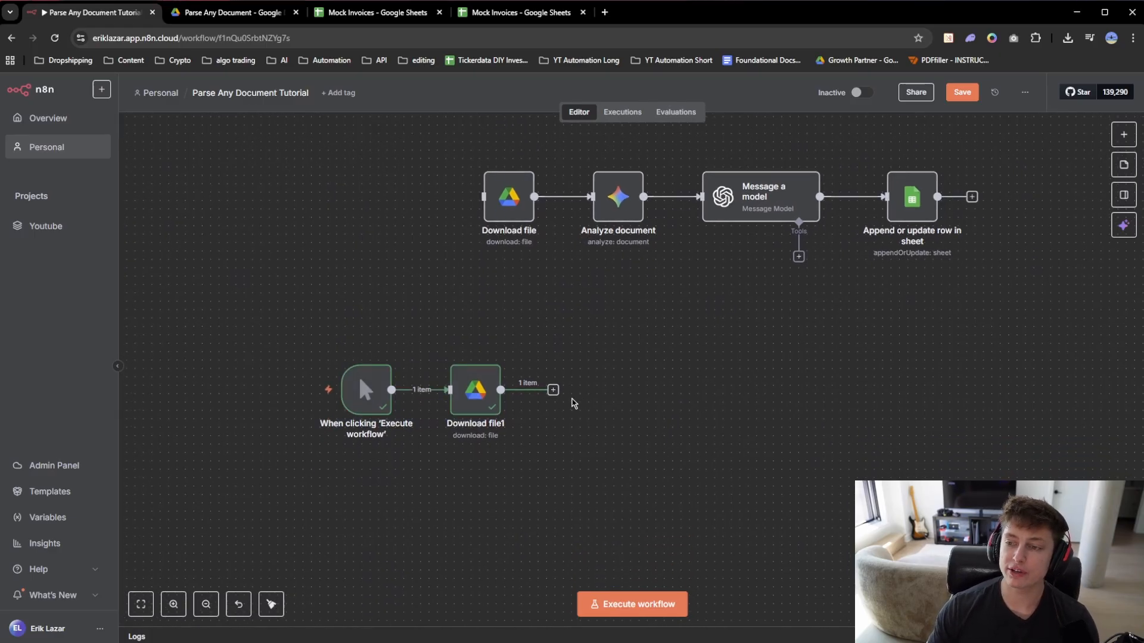
Add a Google Gemini Analyze document node after Download file1.
left_click(553, 389)
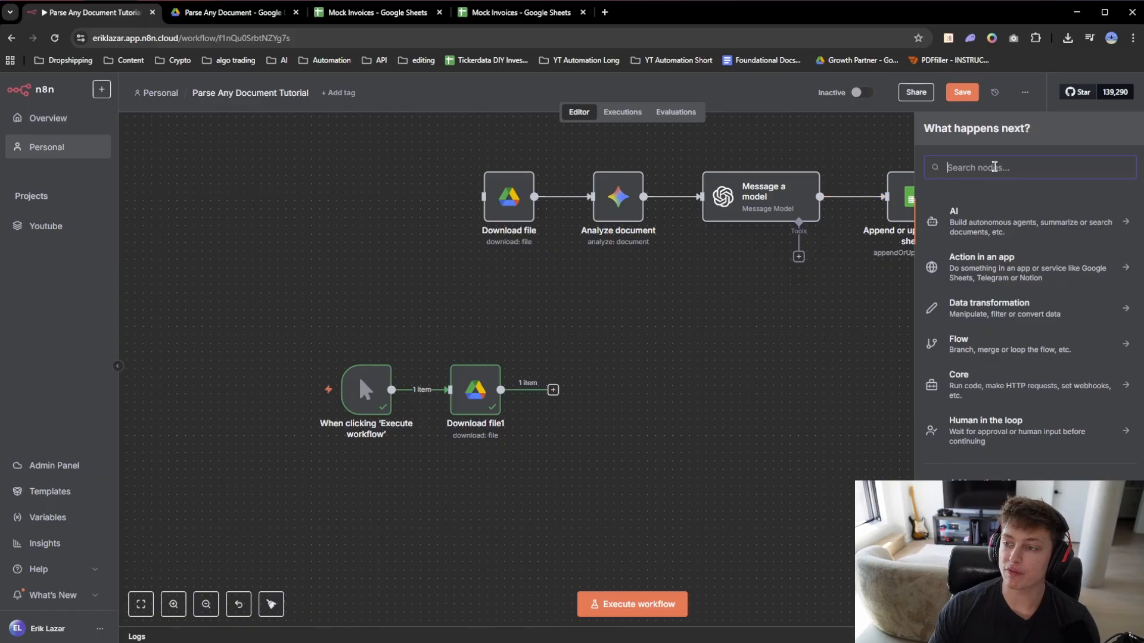
type("gemini")
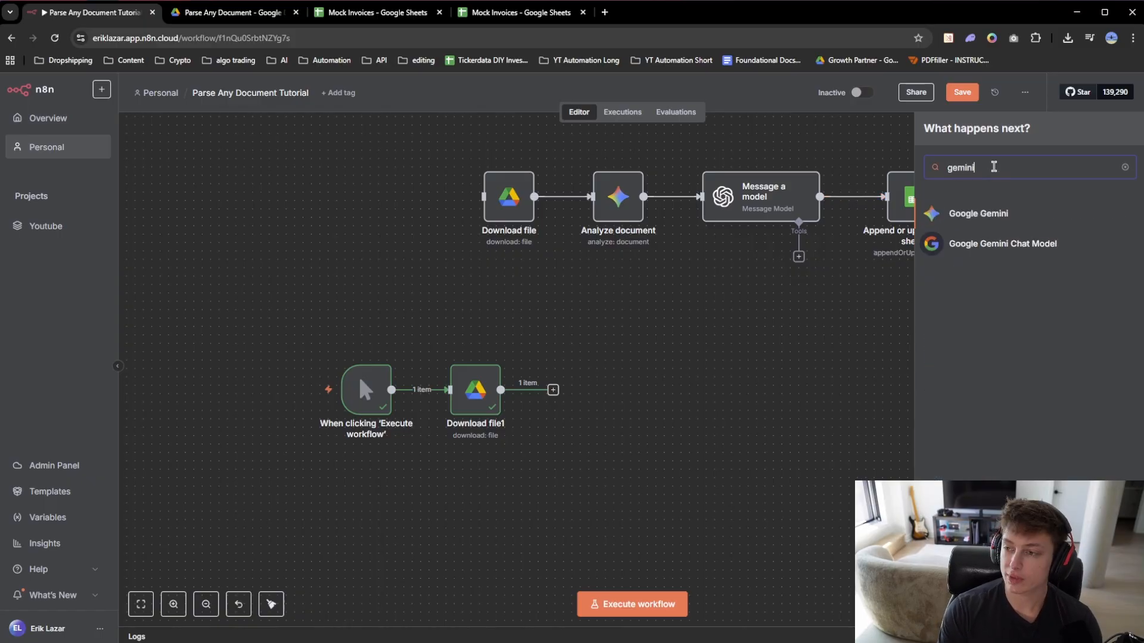
left_click(980, 216)
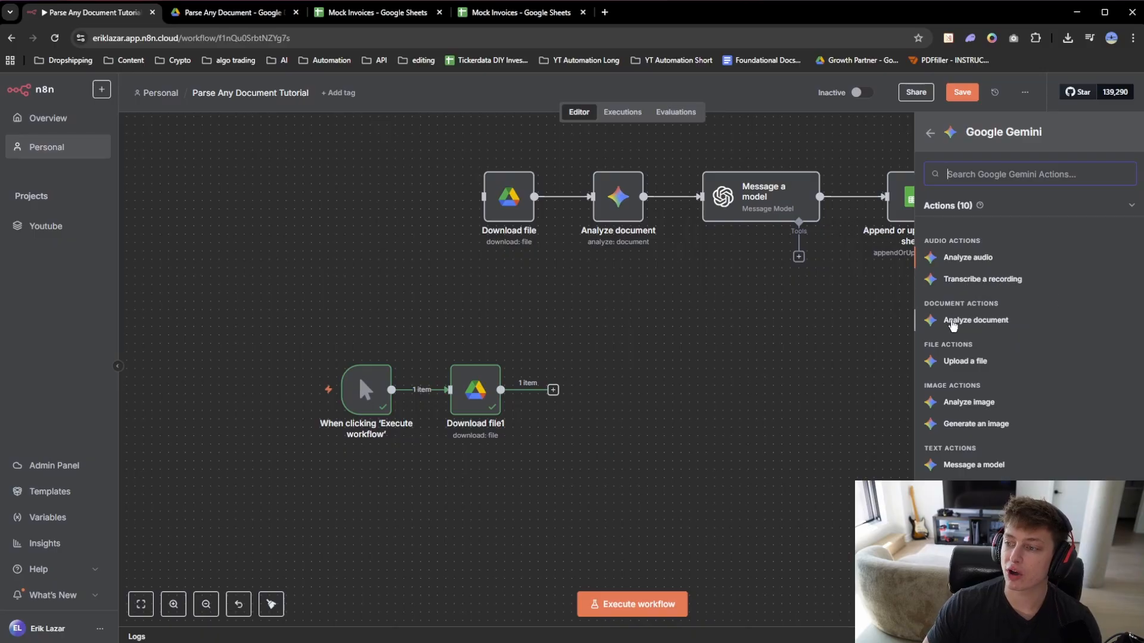
left_click(975, 322)
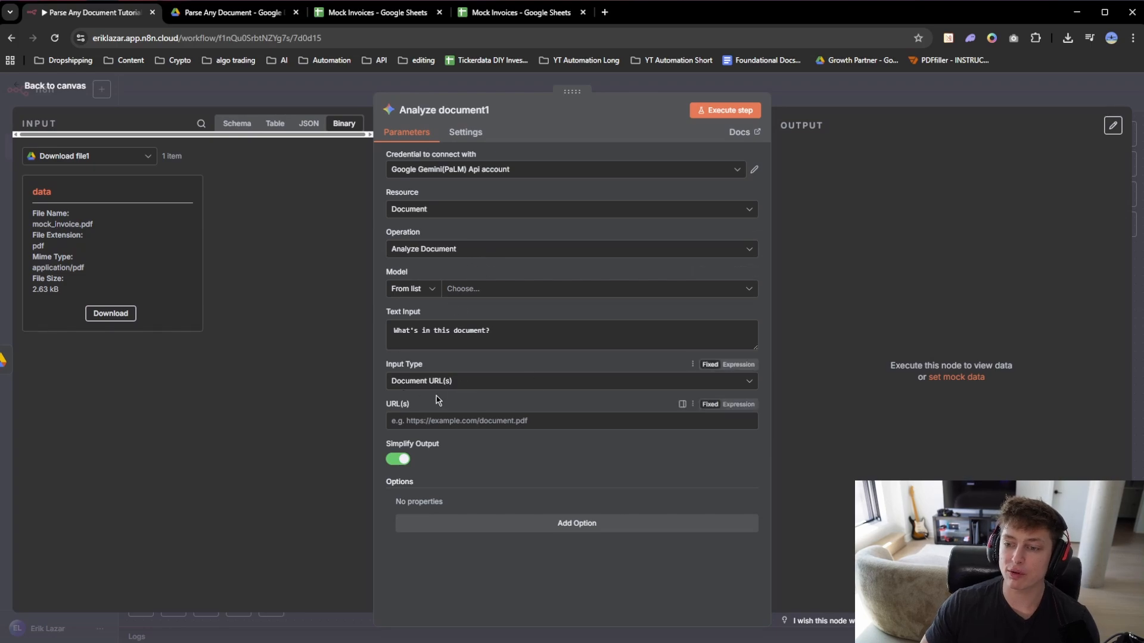
Set Analyze document1's input type to Binary File(s) and its model to models/gemini-2.5-flash.
left_click_drag(388, 366, 384, 366)
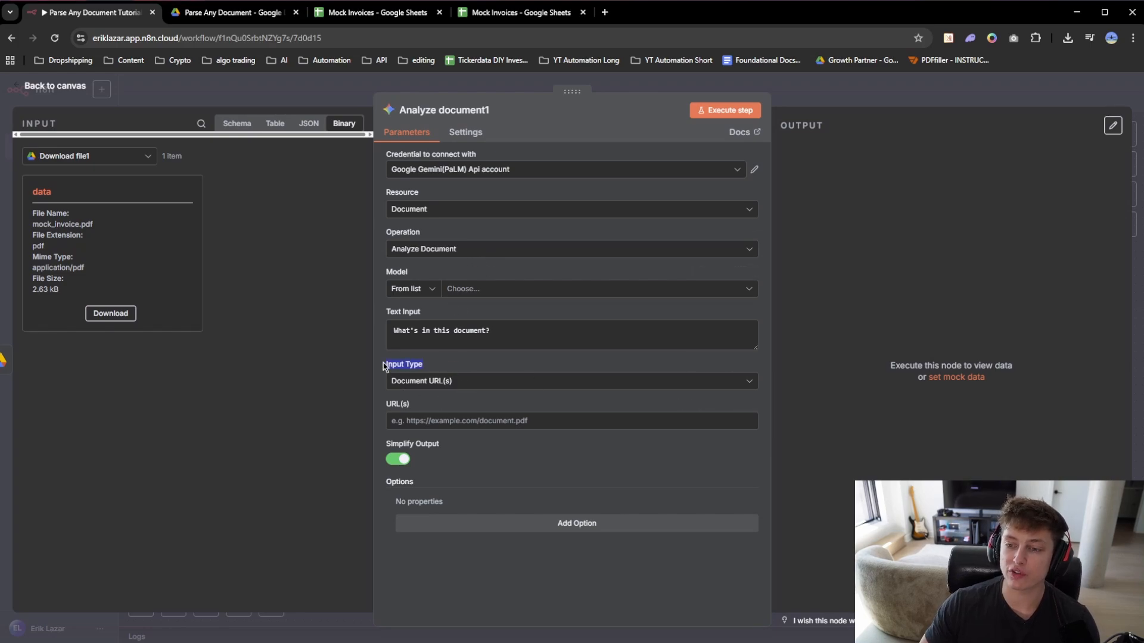
left_click(461, 381)
left_click(417, 433)
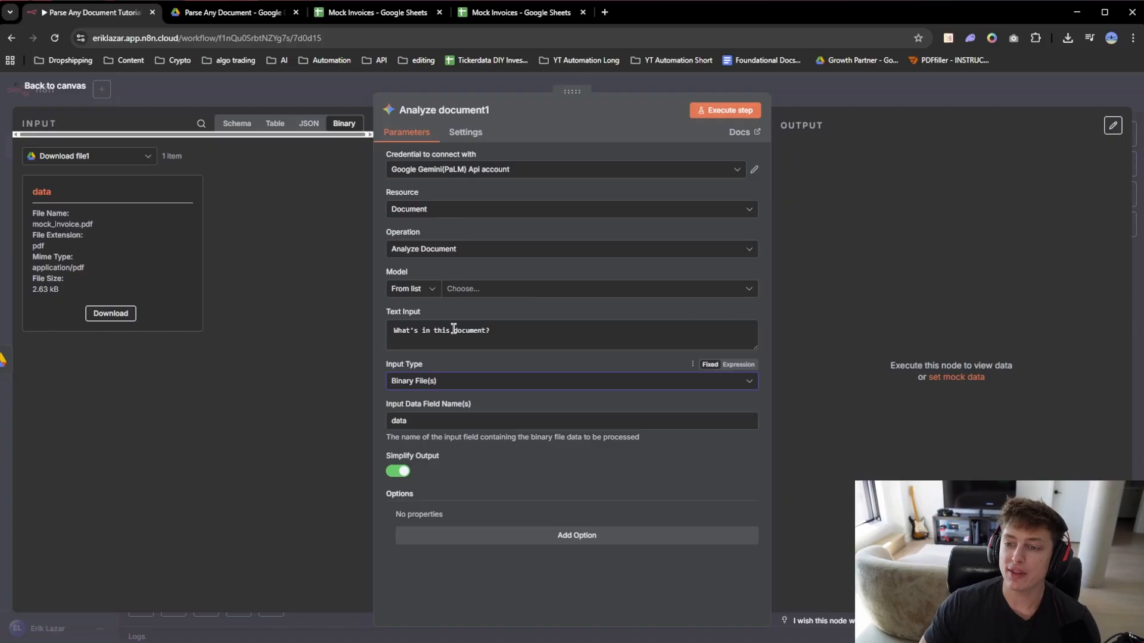
left_click(464, 291)
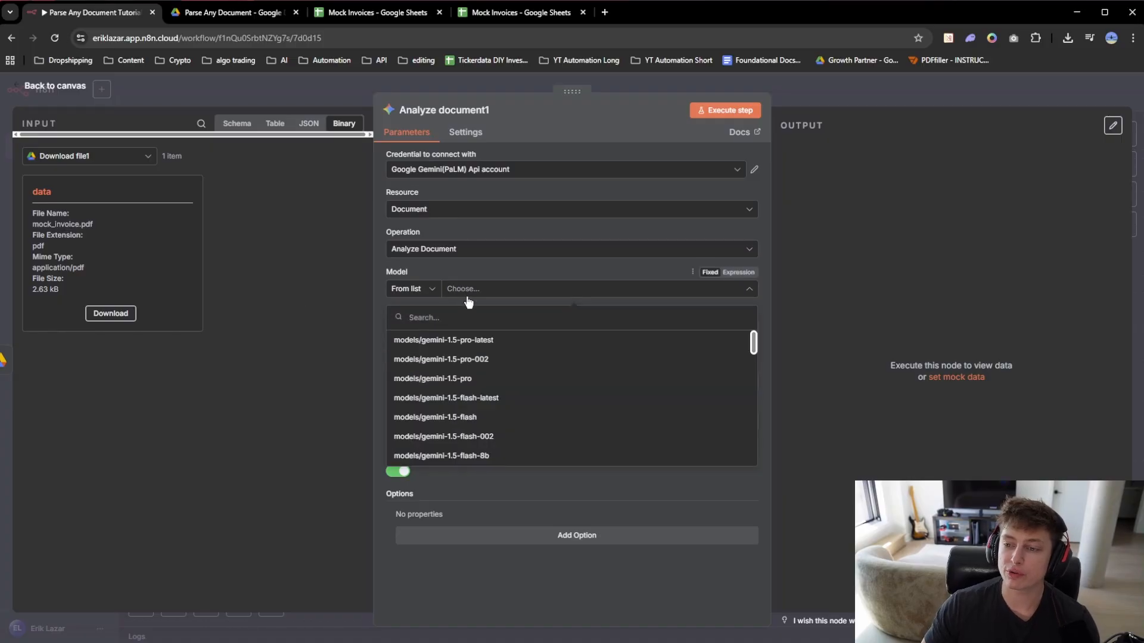
scroll(489, 417, "down", 3)
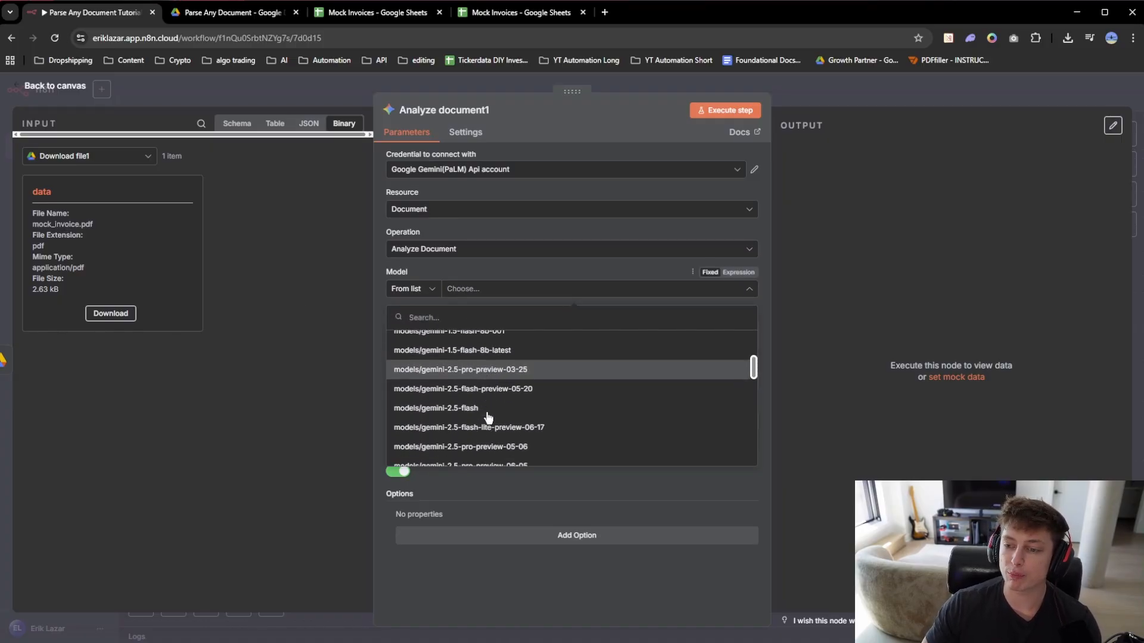
scroll(489, 417, "up", 1)
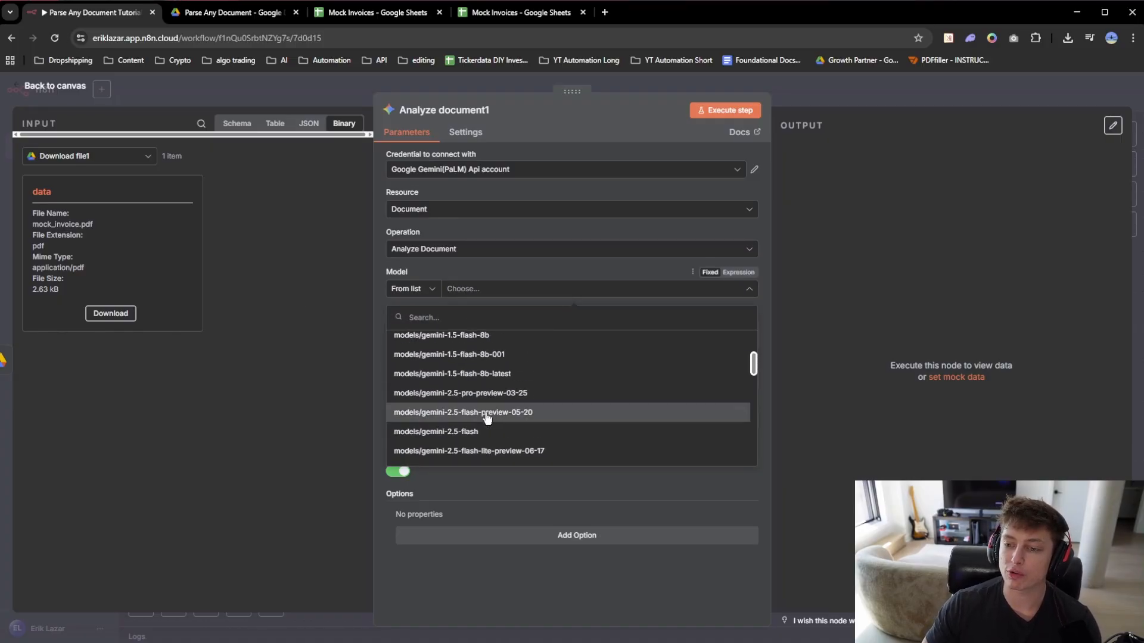
left_click(449, 433)
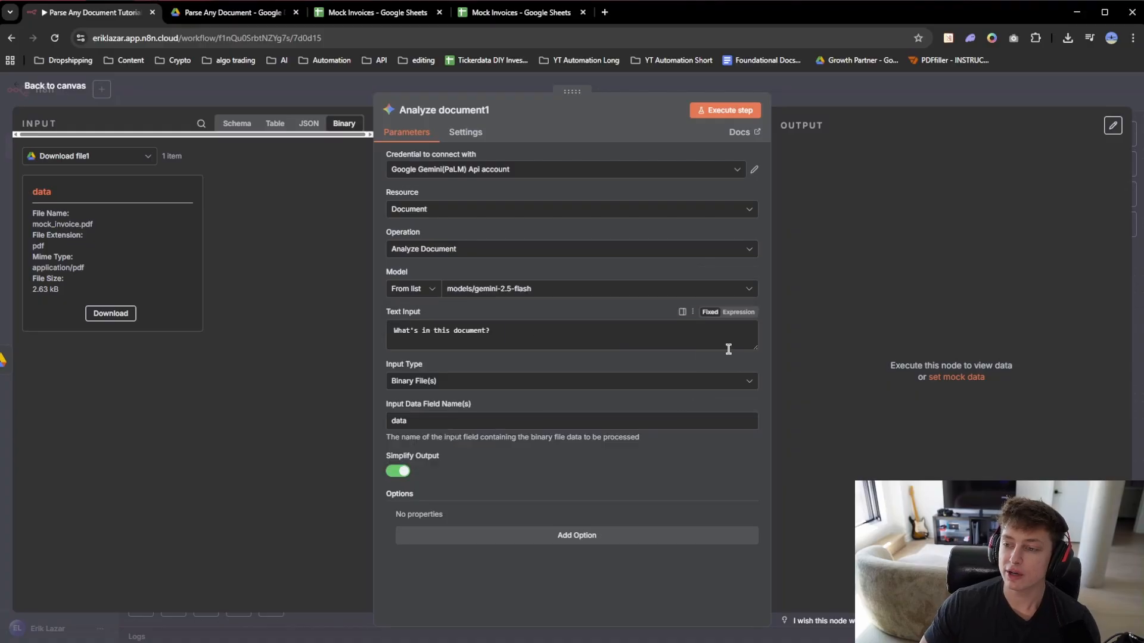
Clear the default question from Analyze document1's enlarged text input and return to the canvas.
left_click(755, 349)
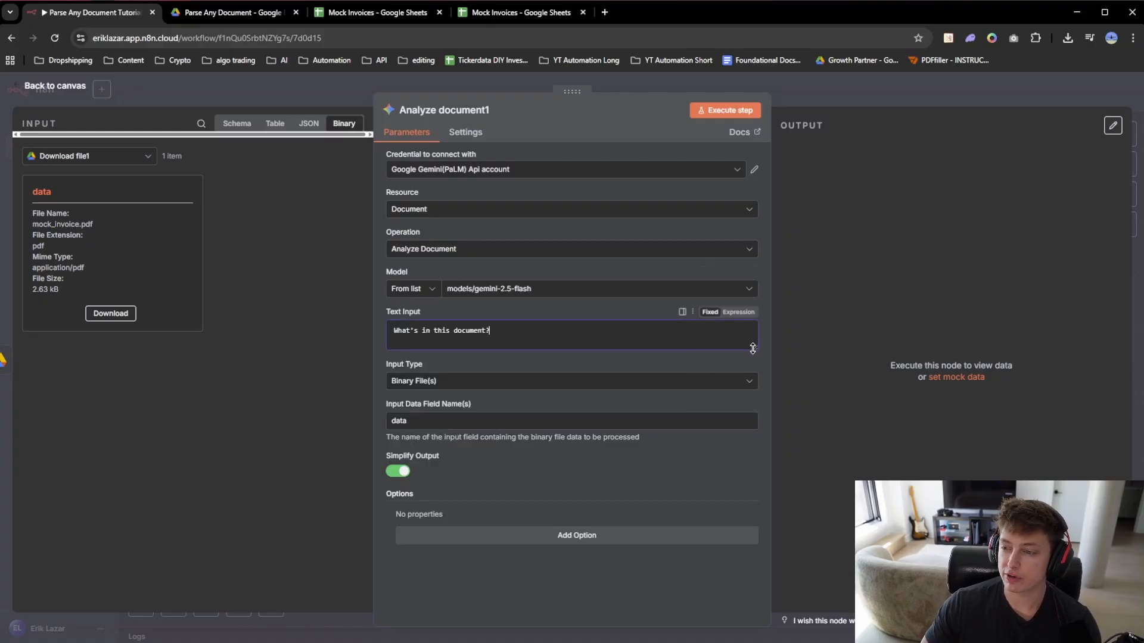
left_click_drag(502, 332, 381, 340)
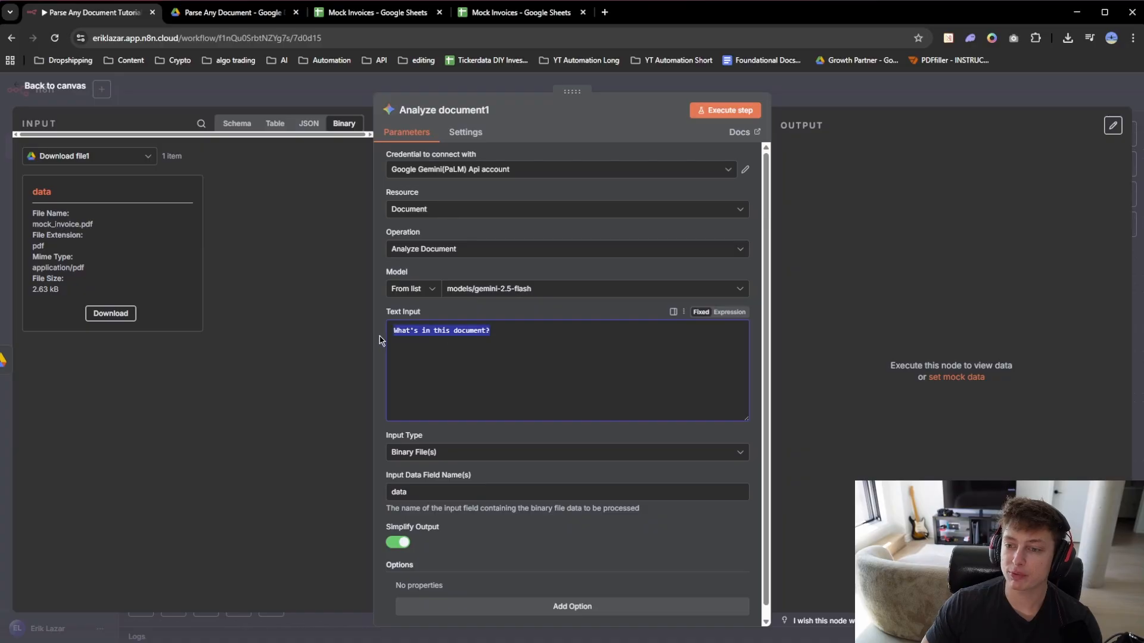
key("BackSpace")
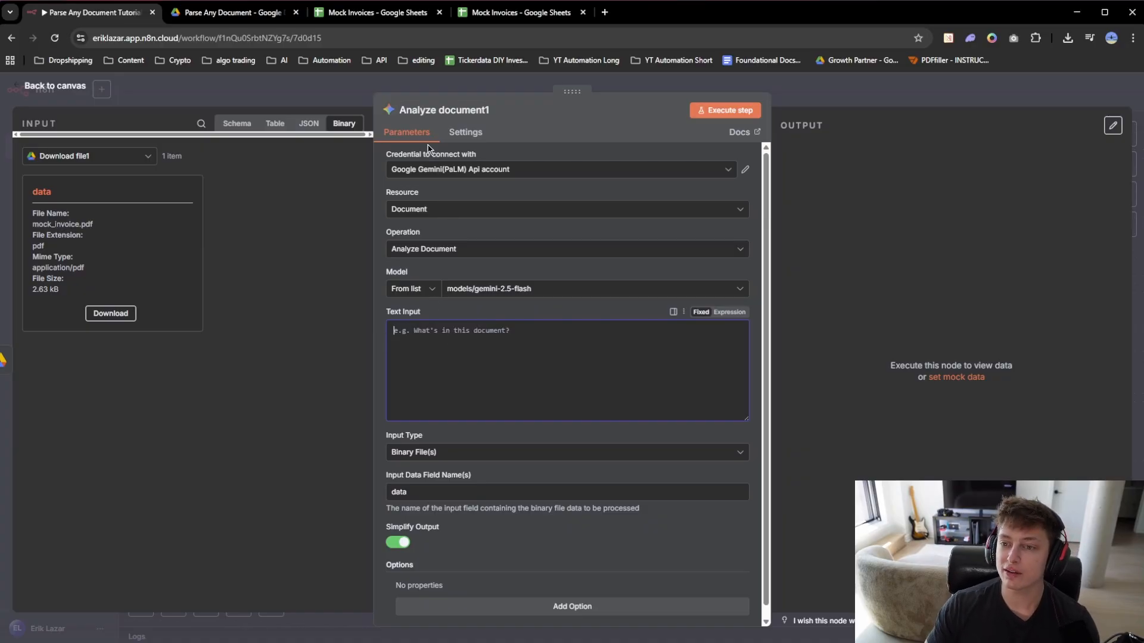
key("Escape")
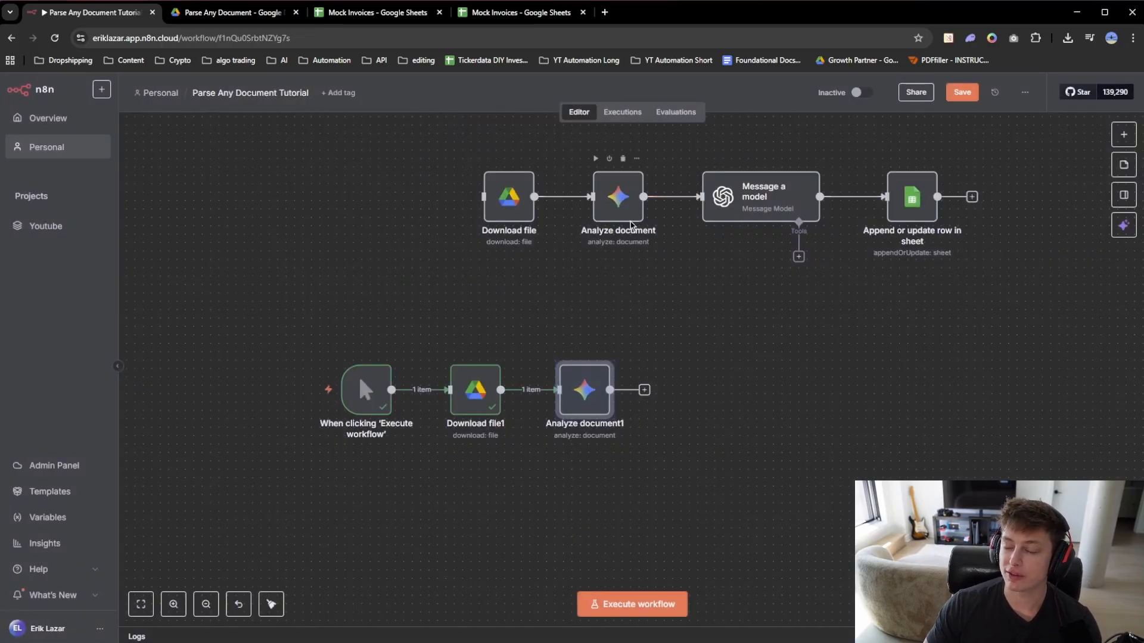
Copy the entire invoice extraction prompt from the original Analyze document node's text input and return to the canvas.
left_click_drag(672, 268, 653, 278)
double_click(599, 217)
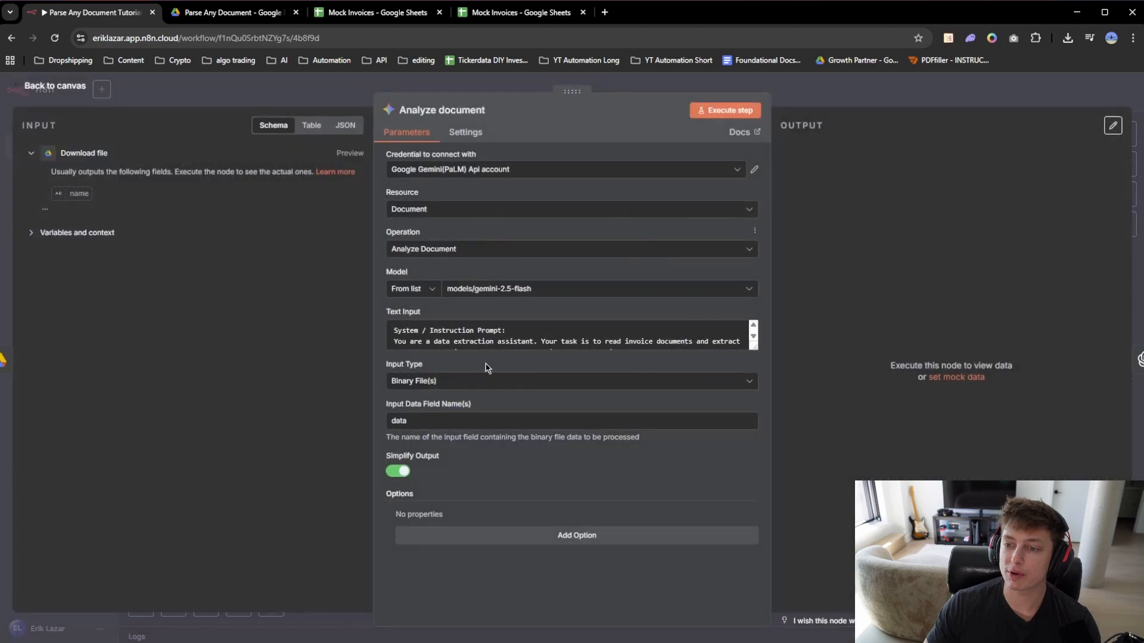
left_click_drag(753, 350, 744, 598)
scroll(628, 462, "down", 2)
scroll(628, 461, "down", 3)
left_click_drag(709, 412, 393, 329)
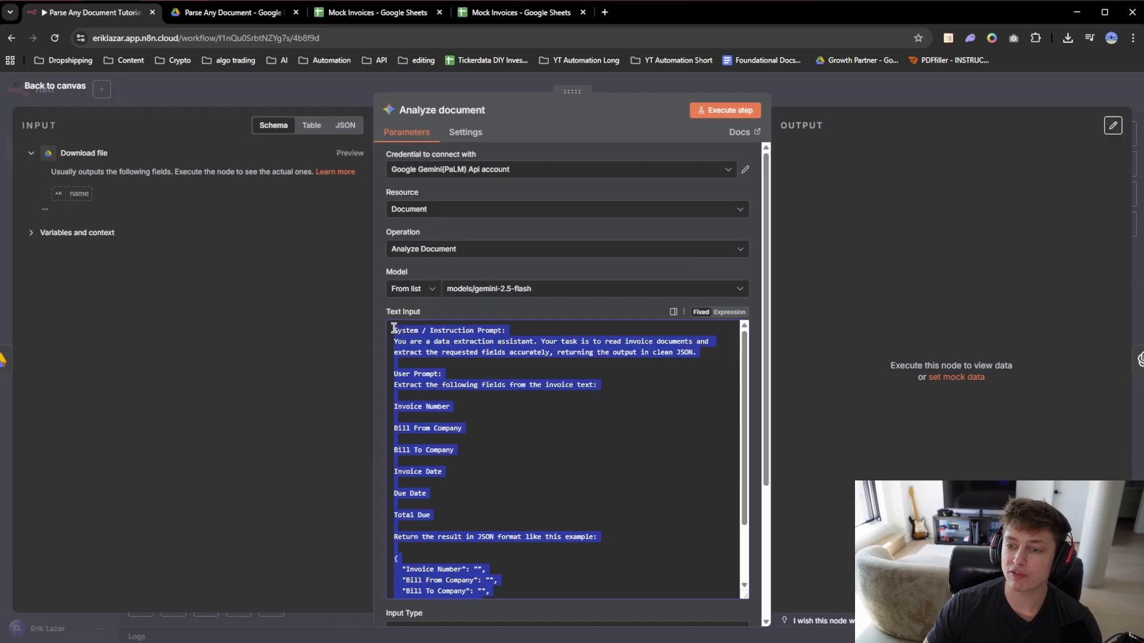
left_click(454, 90)
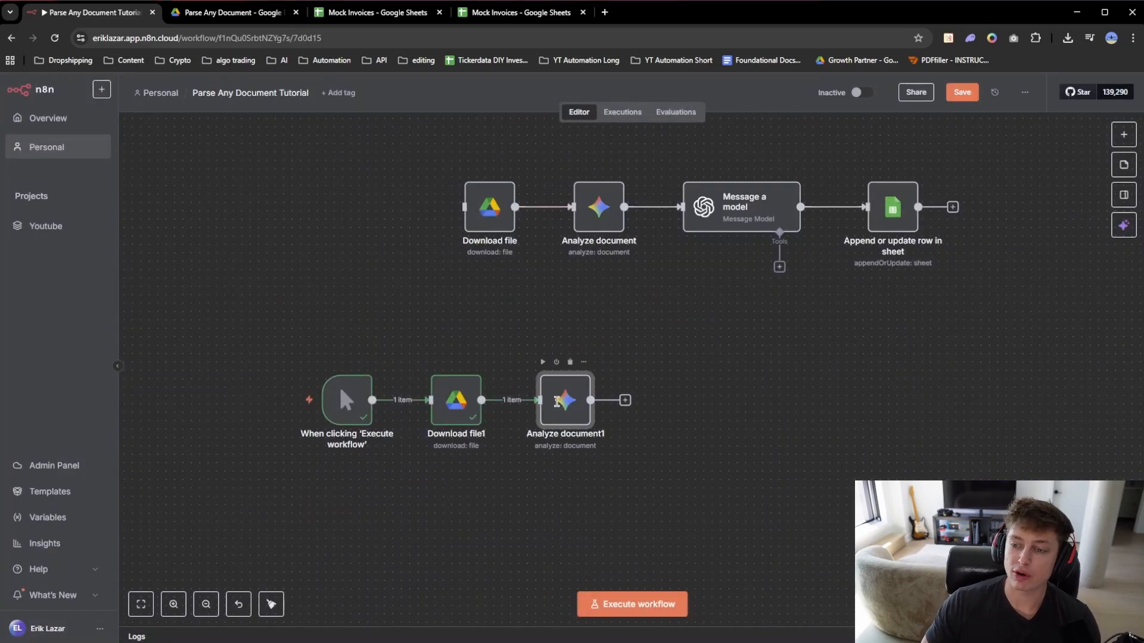
Paste the copied extraction prompt into Analyze document1's text input and enlarge the field to show it.
double_click(550, 405)
left_click(466, 333)
key("ctrl+v")
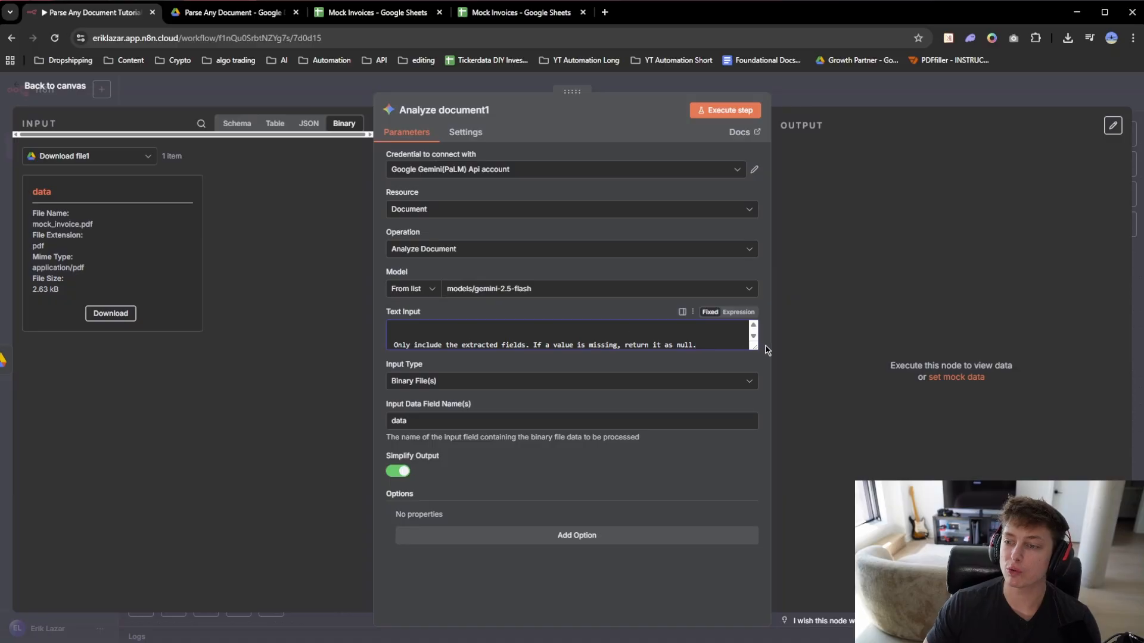
left_click_drag(754, 349, 748, 616)
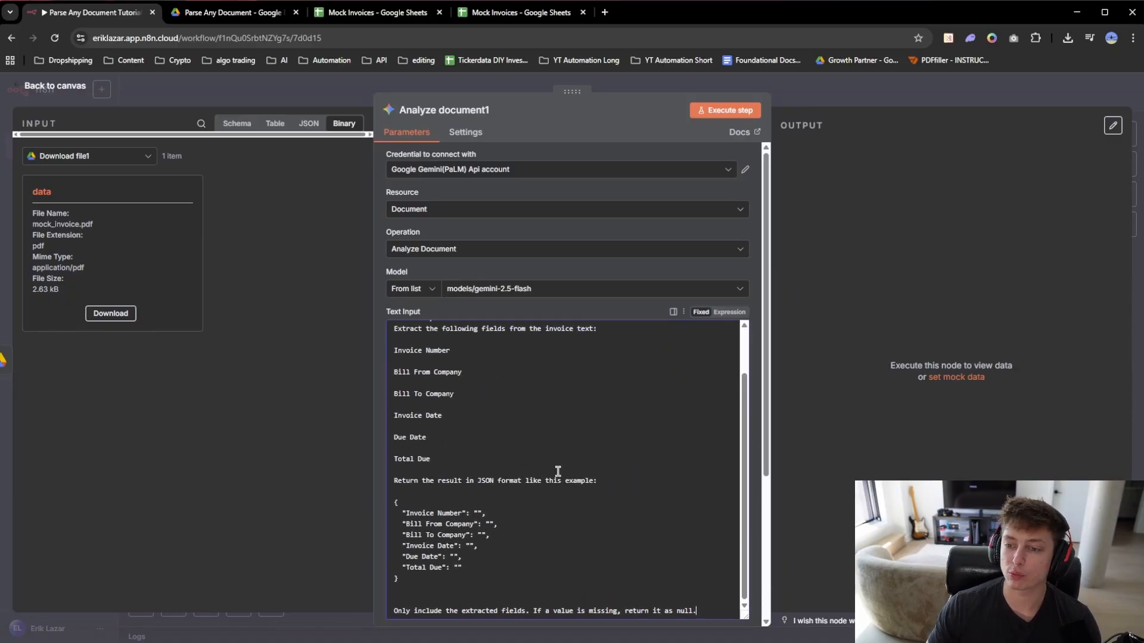
Review the pasted prompt's instructions, requested invoice fields and example JSON format, and return to the canvas.
scroll(488, 425, "up", 1)
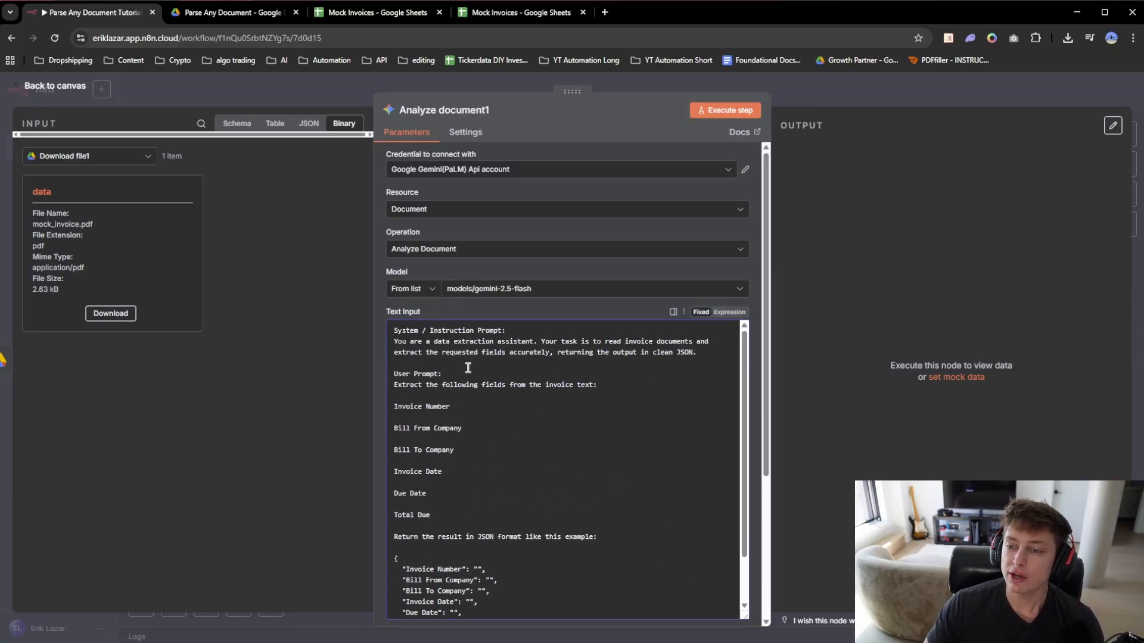
scroll(482, 295, "down", 1)
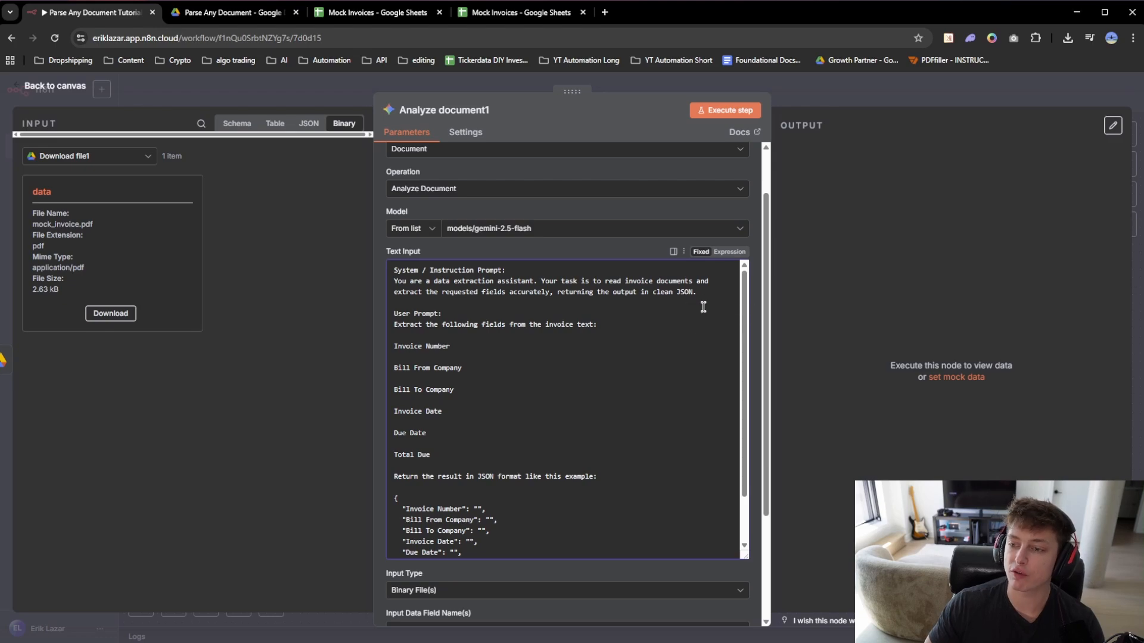
scroll(471, 392, "down", 1)
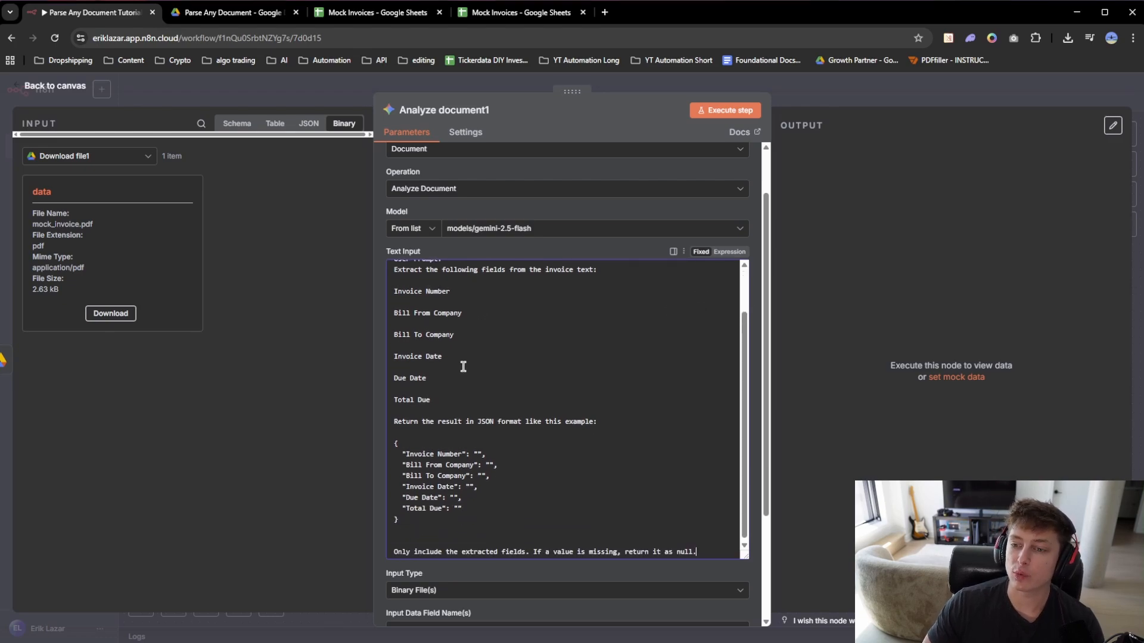
scroll(406, 338, "up", 1)
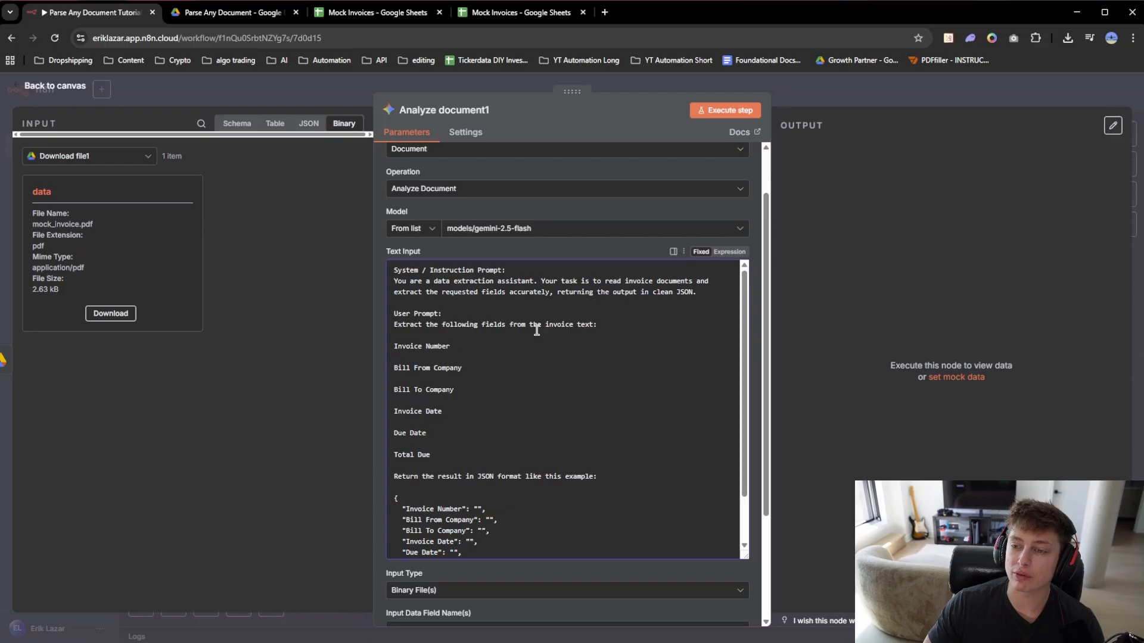
scroll(586, 343, "down", 1)
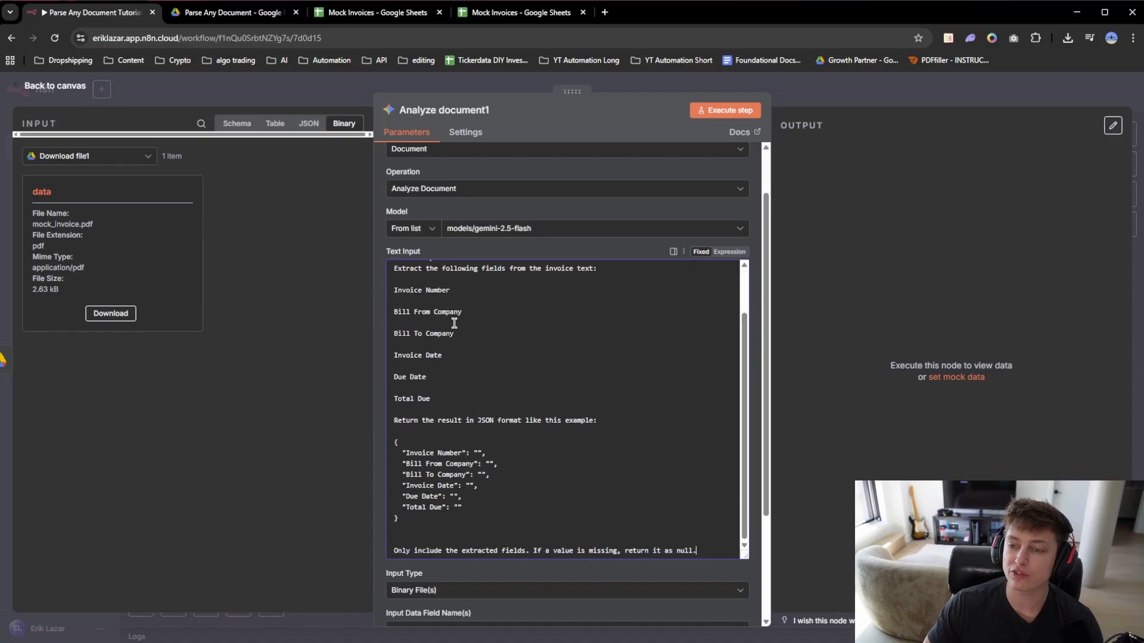
left_click_drag(394, 310, 474, 316)
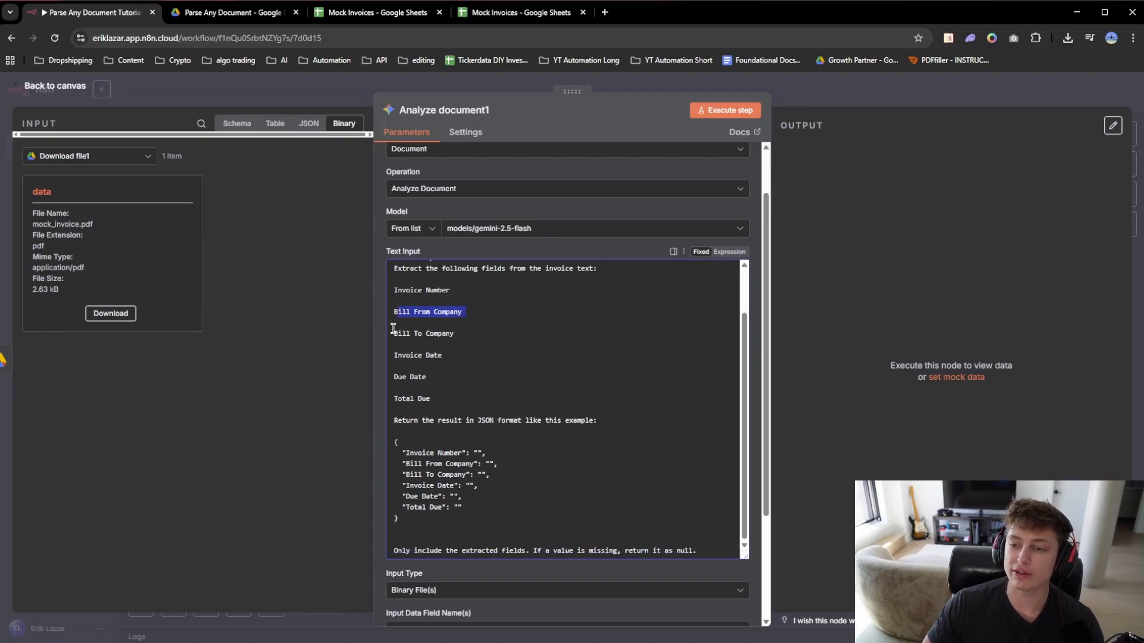
left_click_drag(393, 333, 464, 360)
left_click_drag(394, 377, 451, 400)
scroll(515, 347, "down", 1)
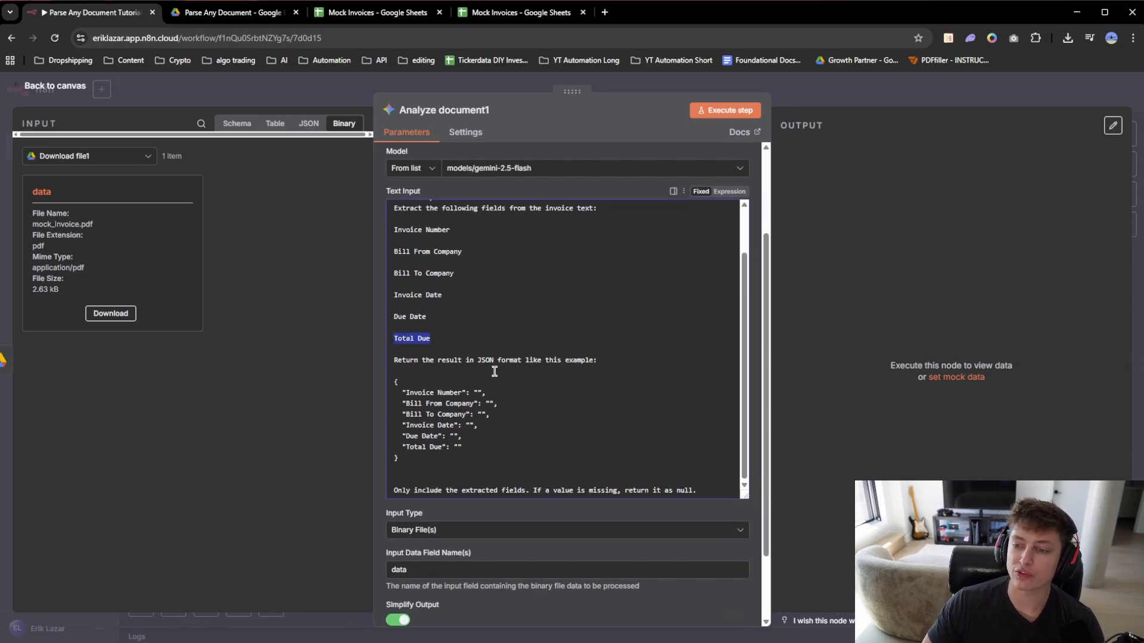
left_click_drag(471, 459, 394, 389)
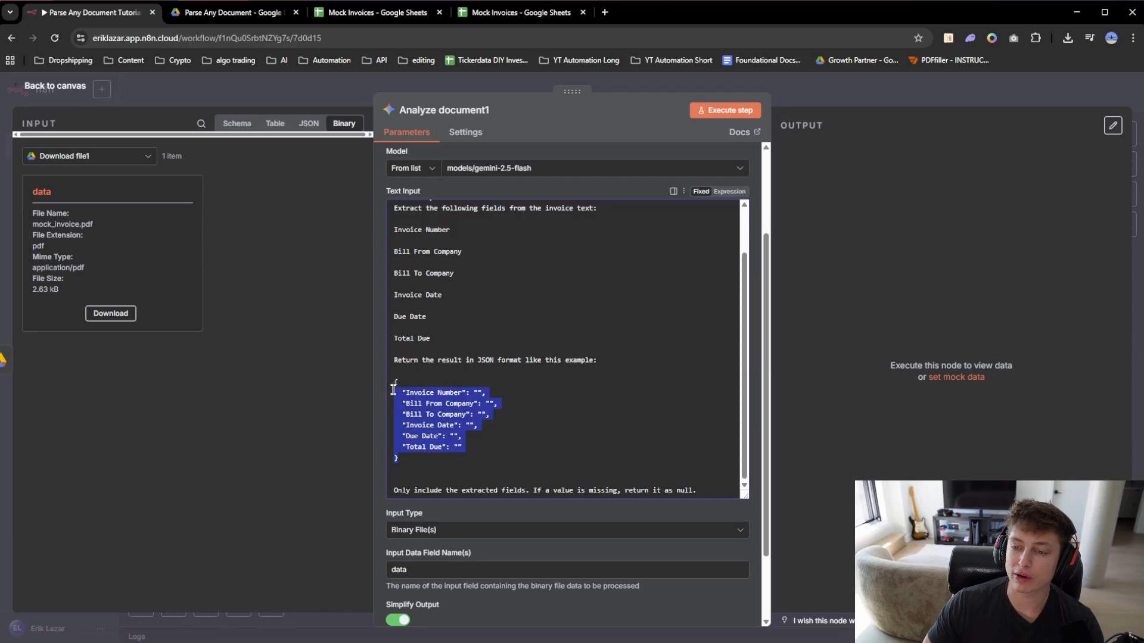
left_click(532, 441)
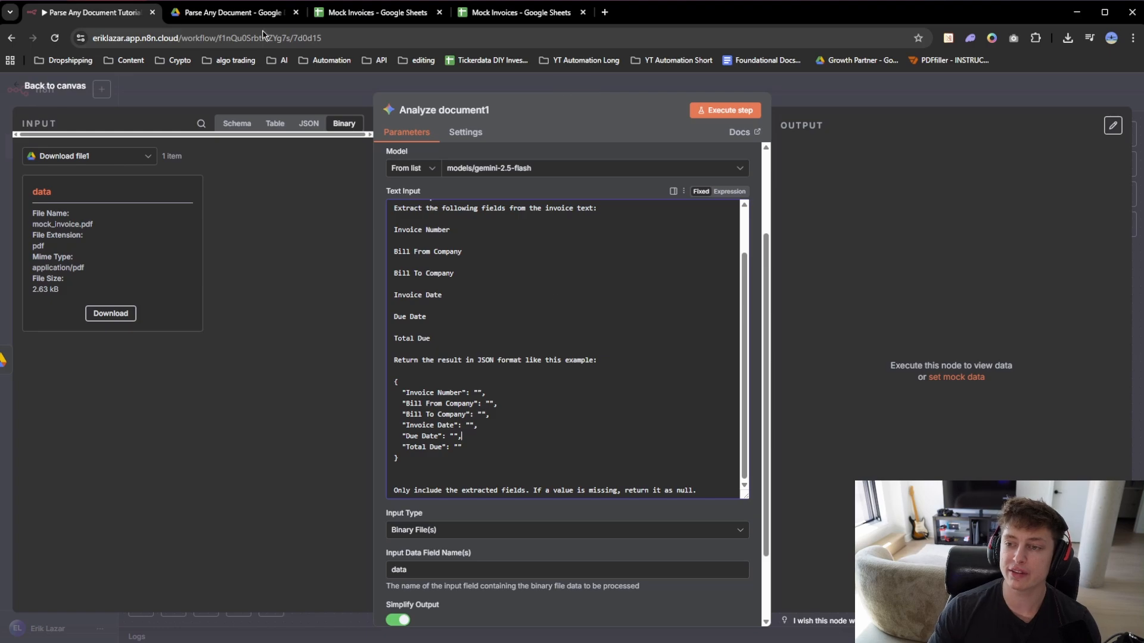
left_click(476, 84)
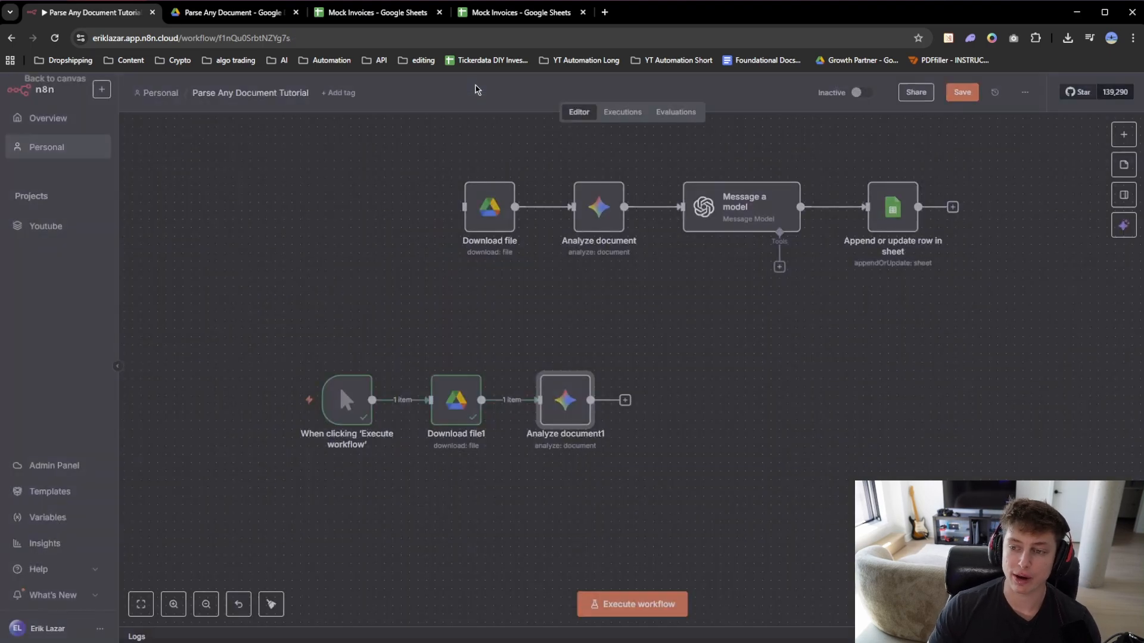
Try executing the workflow with Download file1's output pinned, check Analyze document1's output, and unpin the download node.
right_click(470, 414)
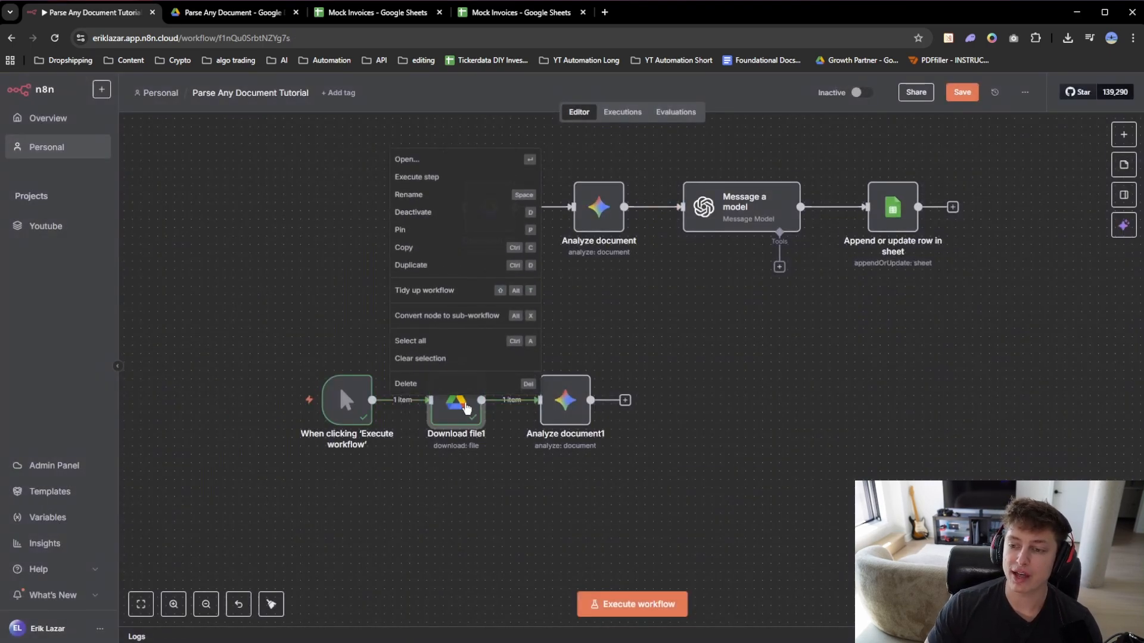
left_click(425, 231)
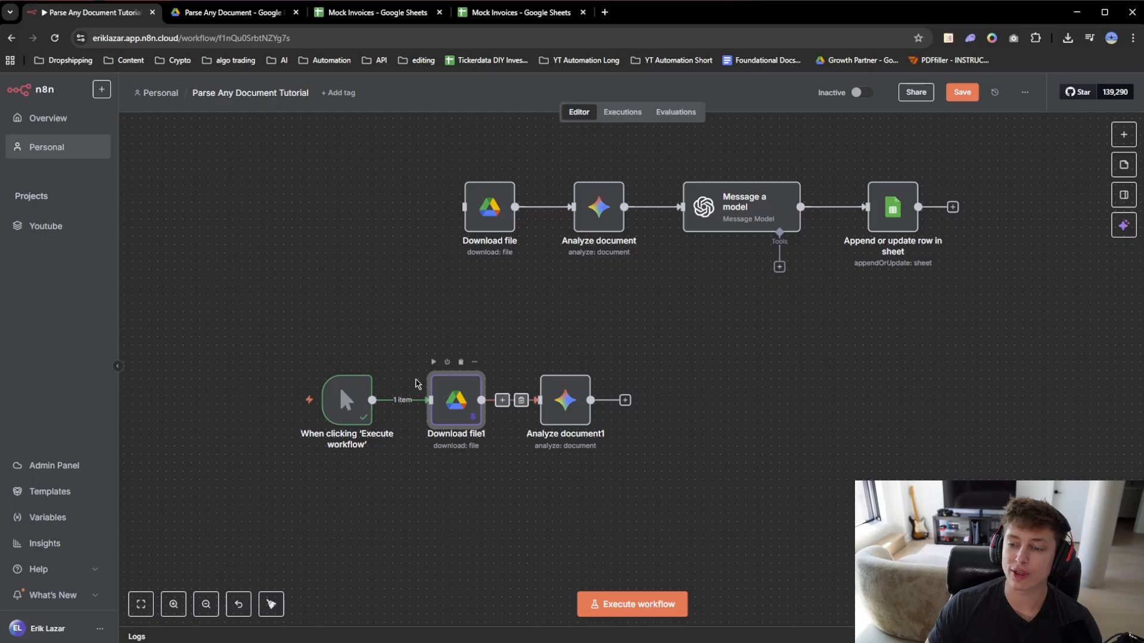
left_click_drag(667, 396, 694, 401)
left_click(329, 407)
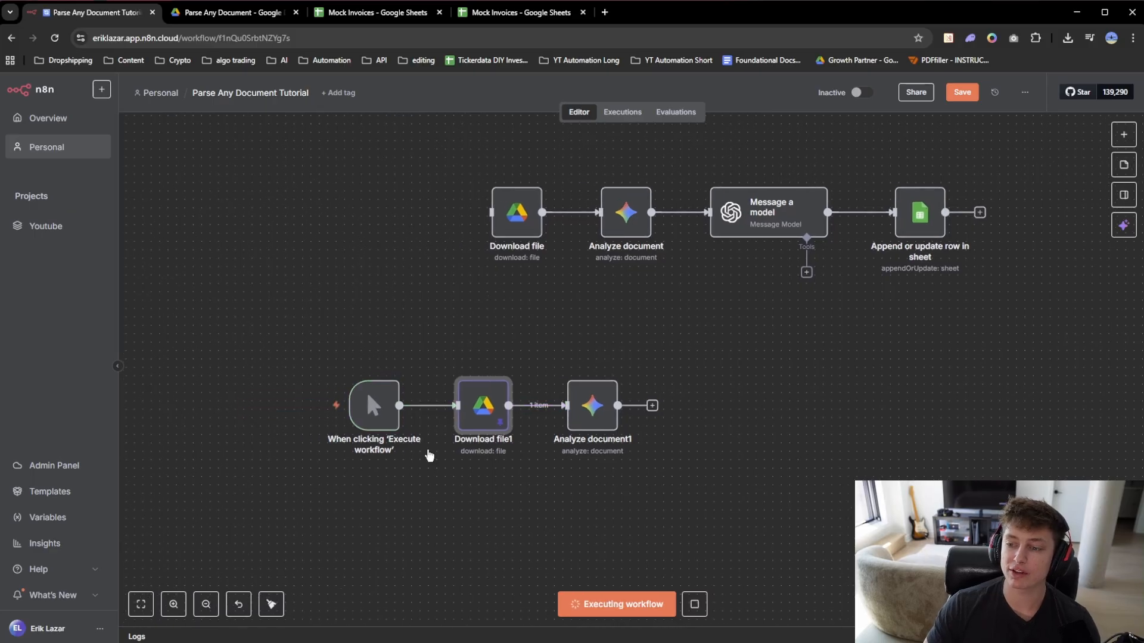
double_click(593, 415)
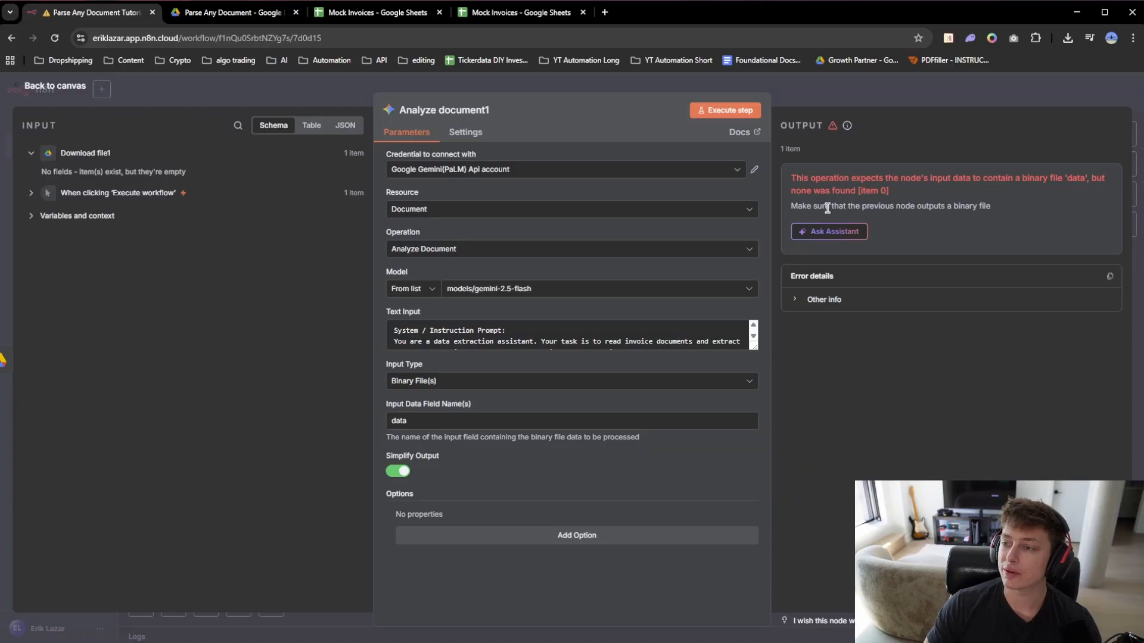
left_click(845, 95)
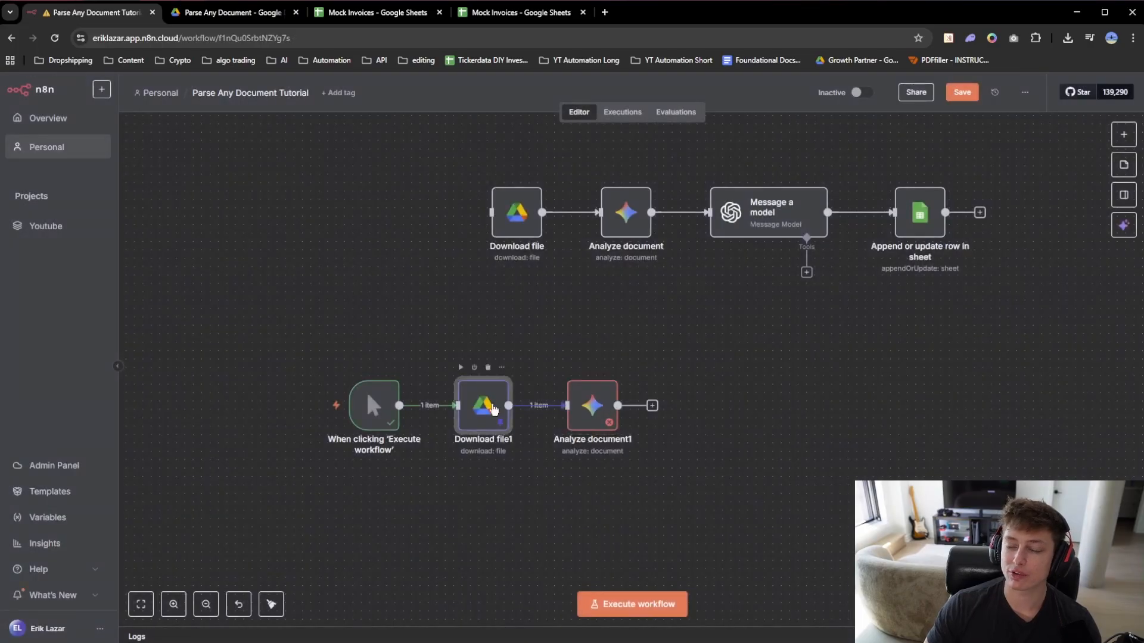
right_click(483, 405)
left_click(453, 288)
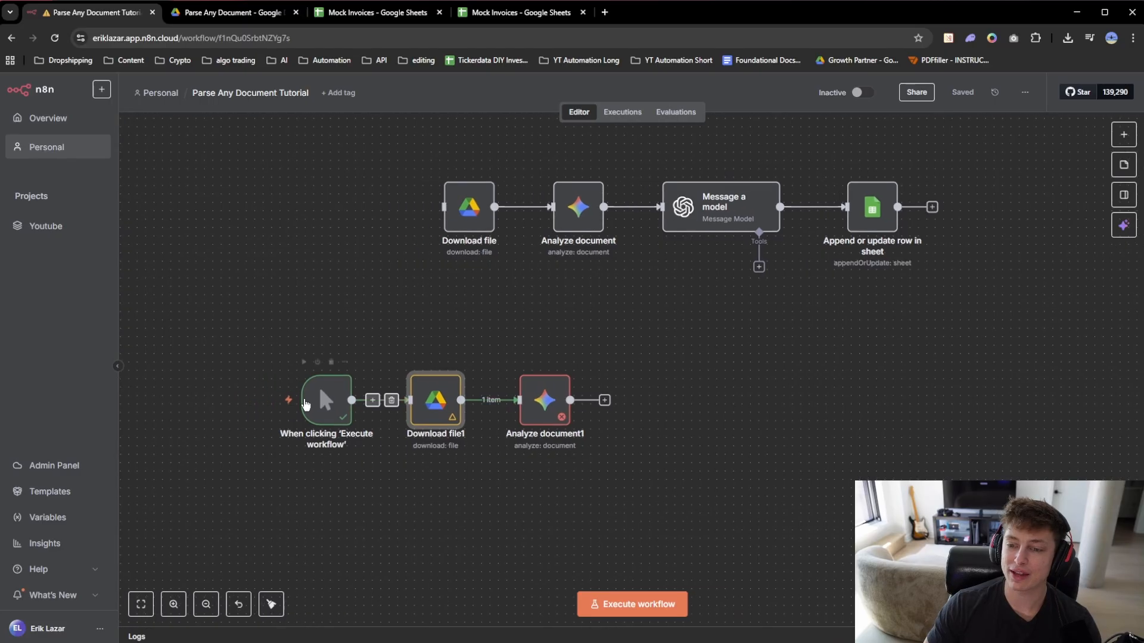
Execute the workflow from its manual trigger and examine the extracted invoice text in Analyze document1's JSON output.
left_click(263, 400)
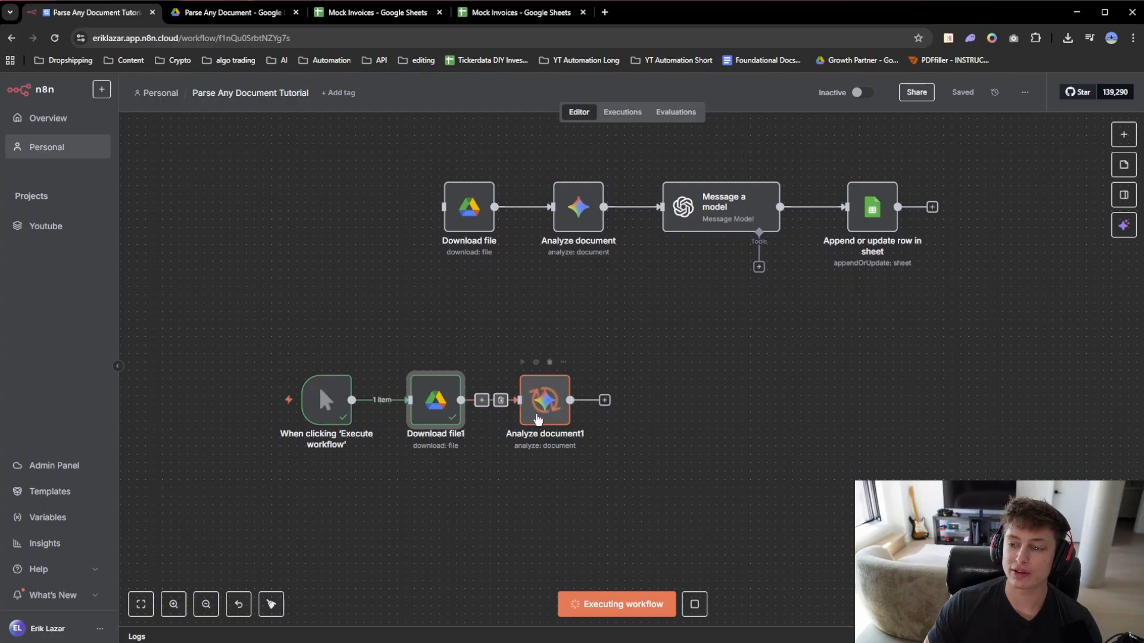
double_click(558, 399)
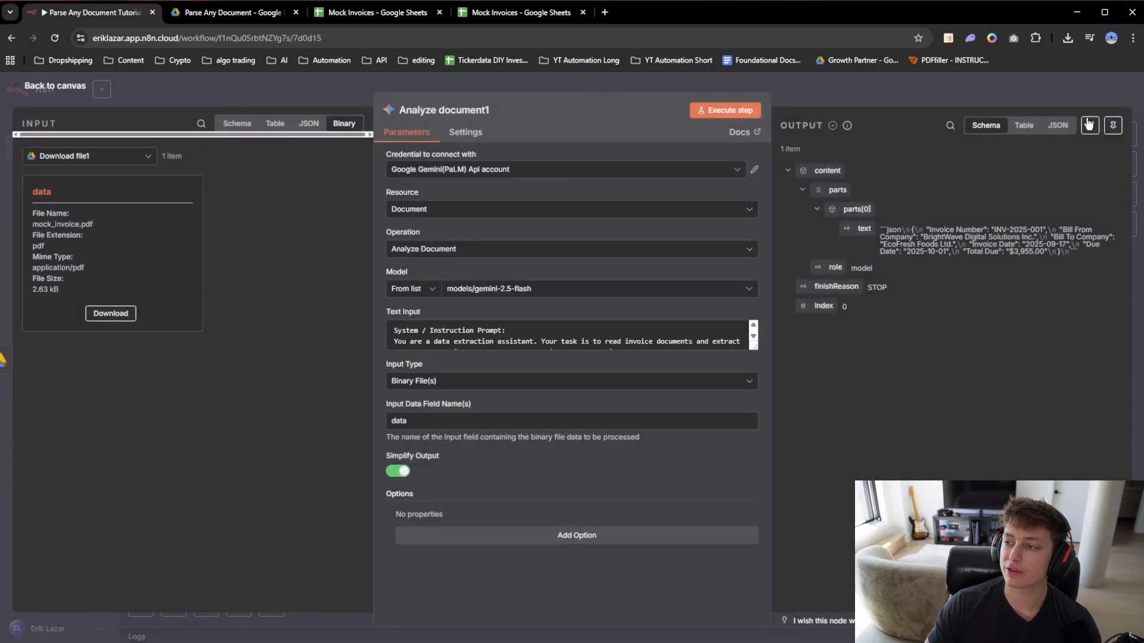
left_click(1058, 125)
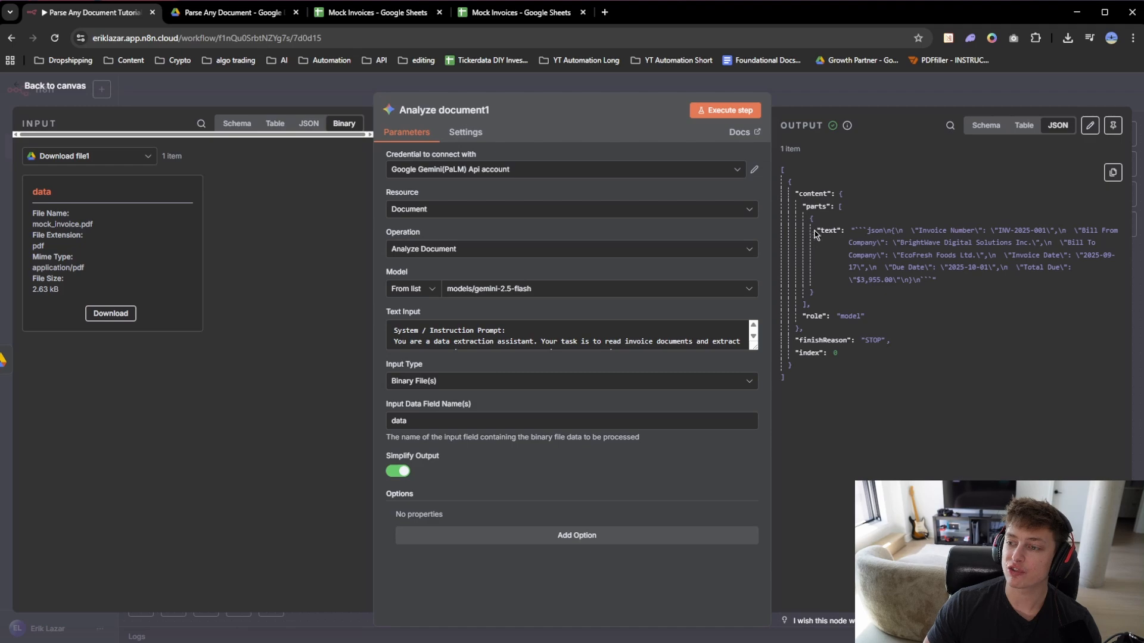
left_click_drag(867, 231, 1021, 295)
left_click(958, 293)
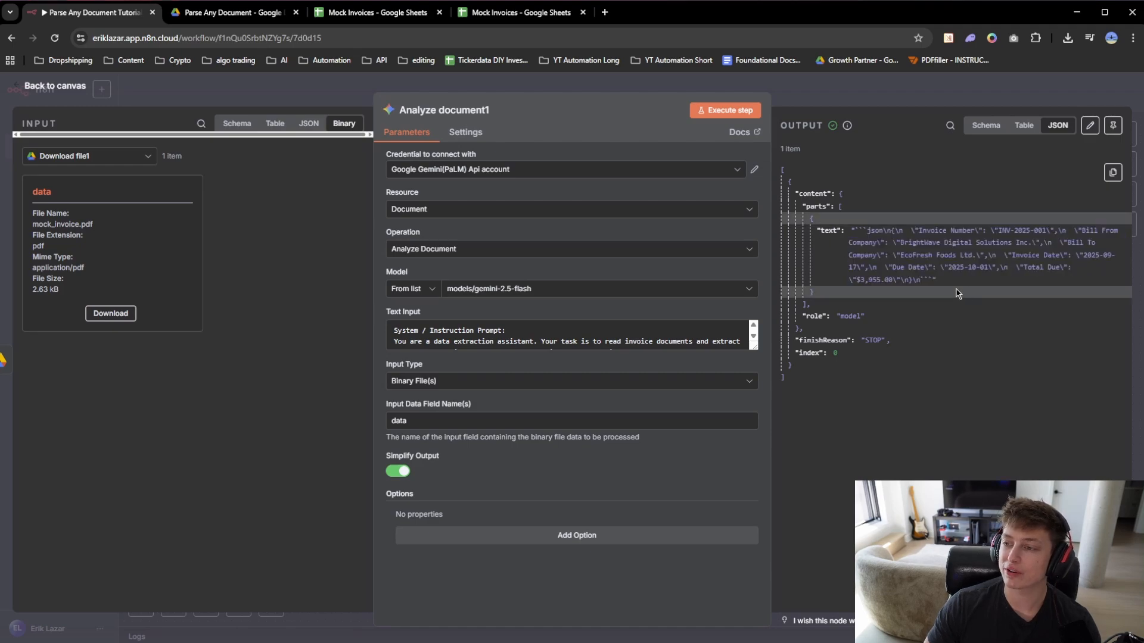
Return to the canvas and add an OpenAI Message a model node after Analyze document1.
left_click(703, 86)
left_click_drag(780, 388, 754, 393)
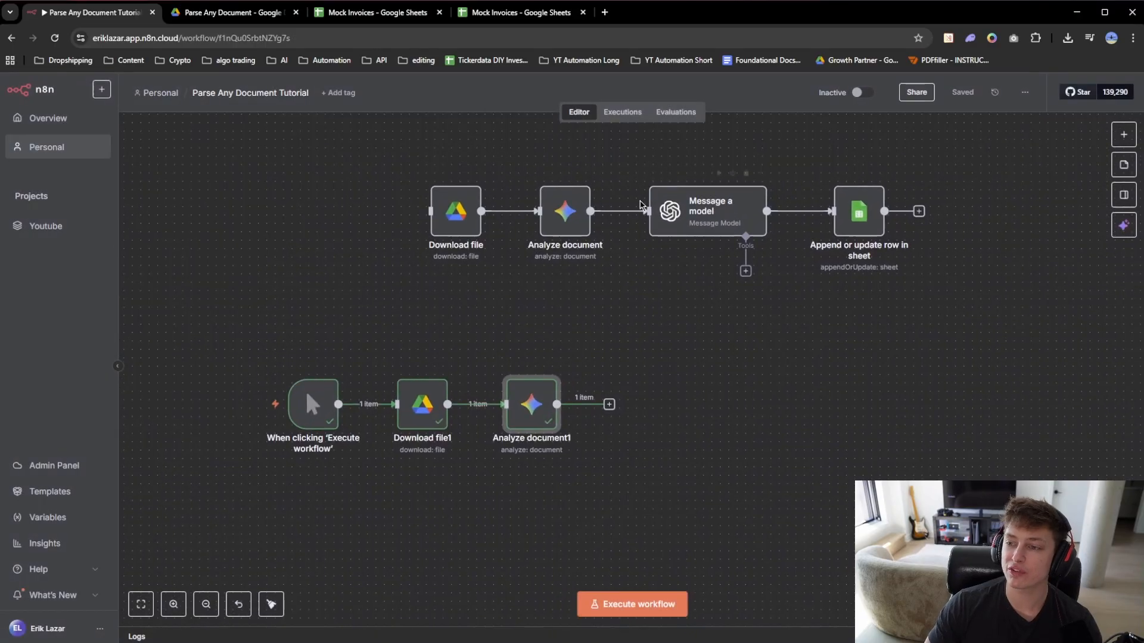
left_click(609, 404)
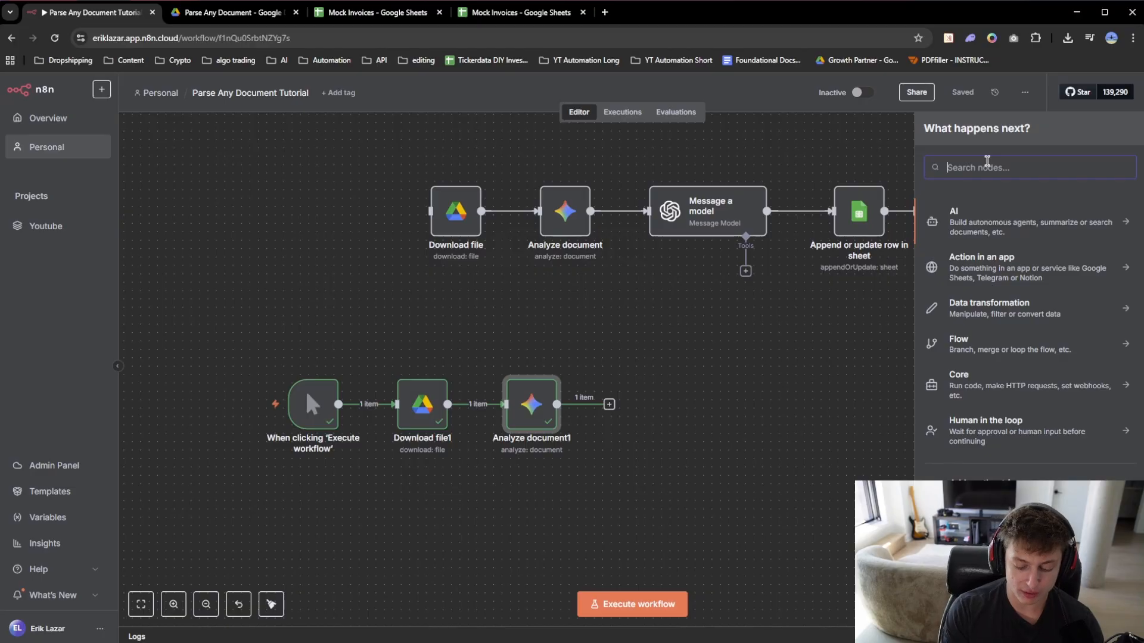
type("open")
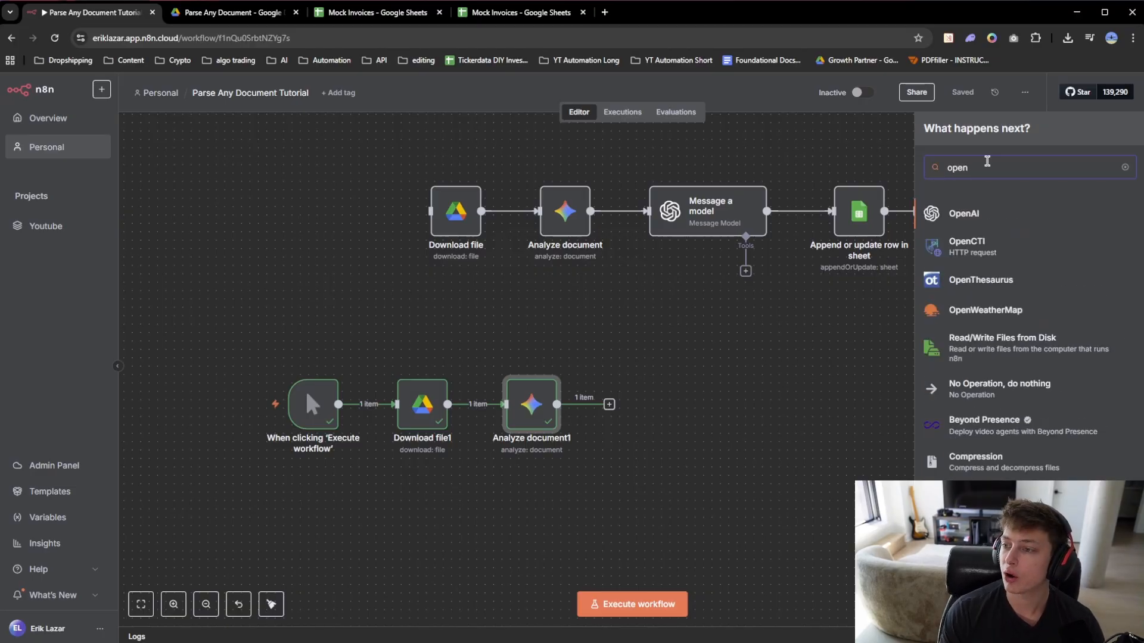
left_click(980, 216)
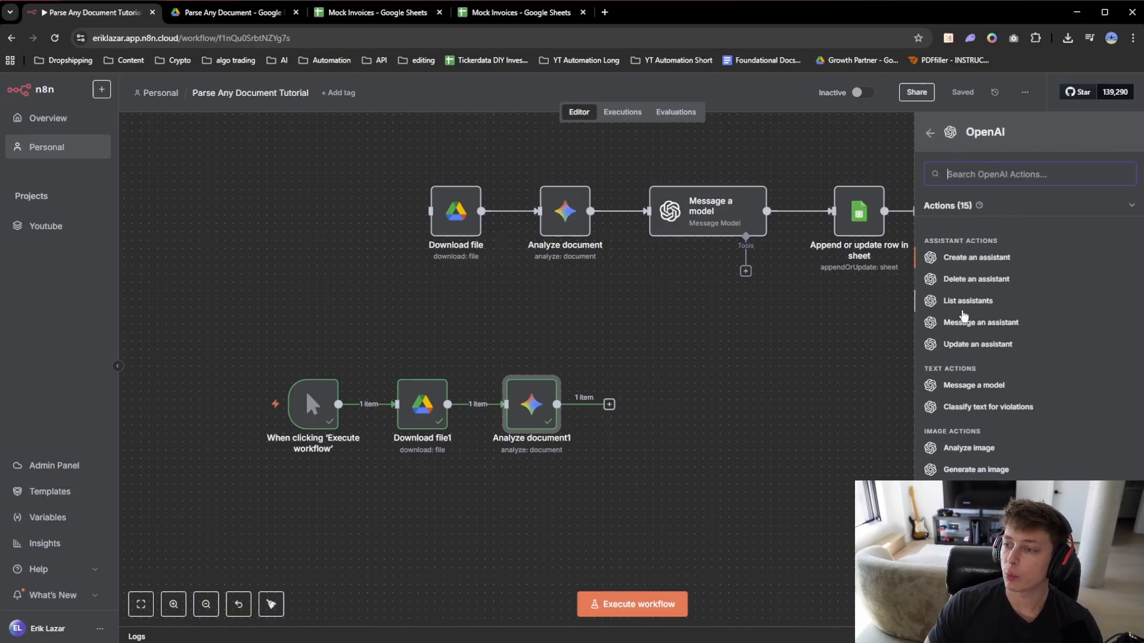
left_click(973, 387)
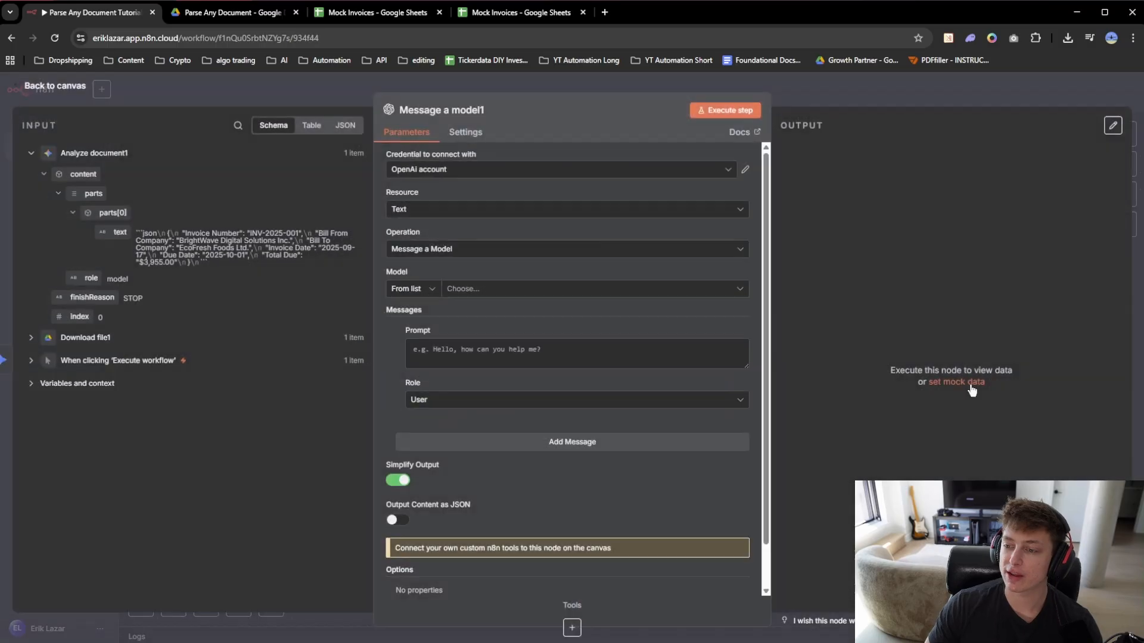
Set Message a model1's model to GPT-4.1-MINI and enable Output Content as JSON.
left_click(465, 290)
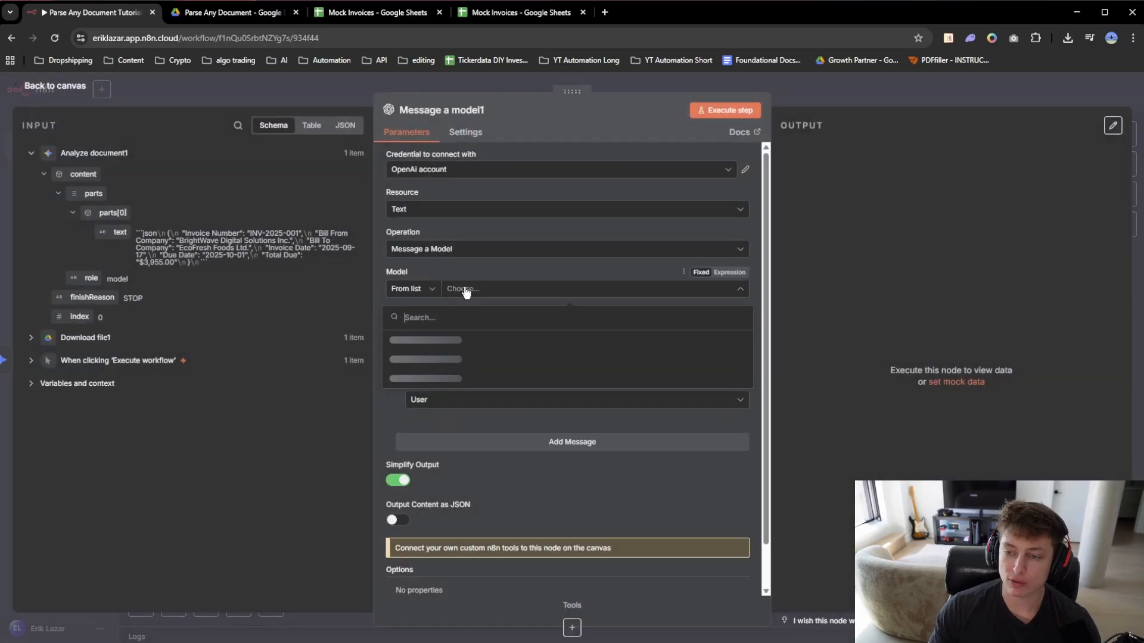
type("4.1")
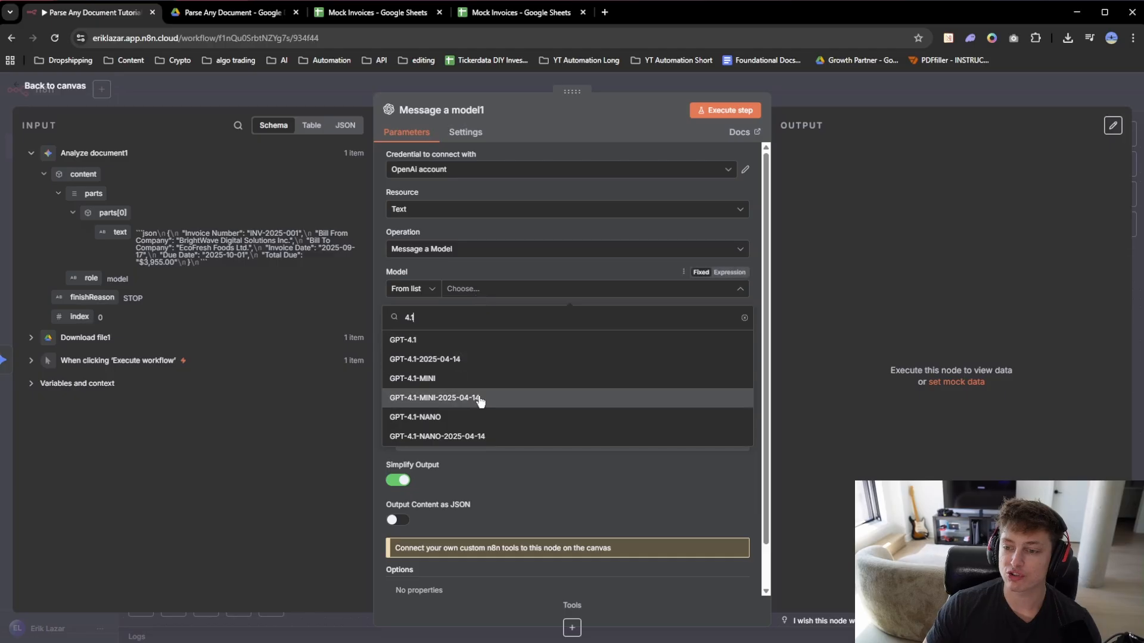
left_click(432, 380)
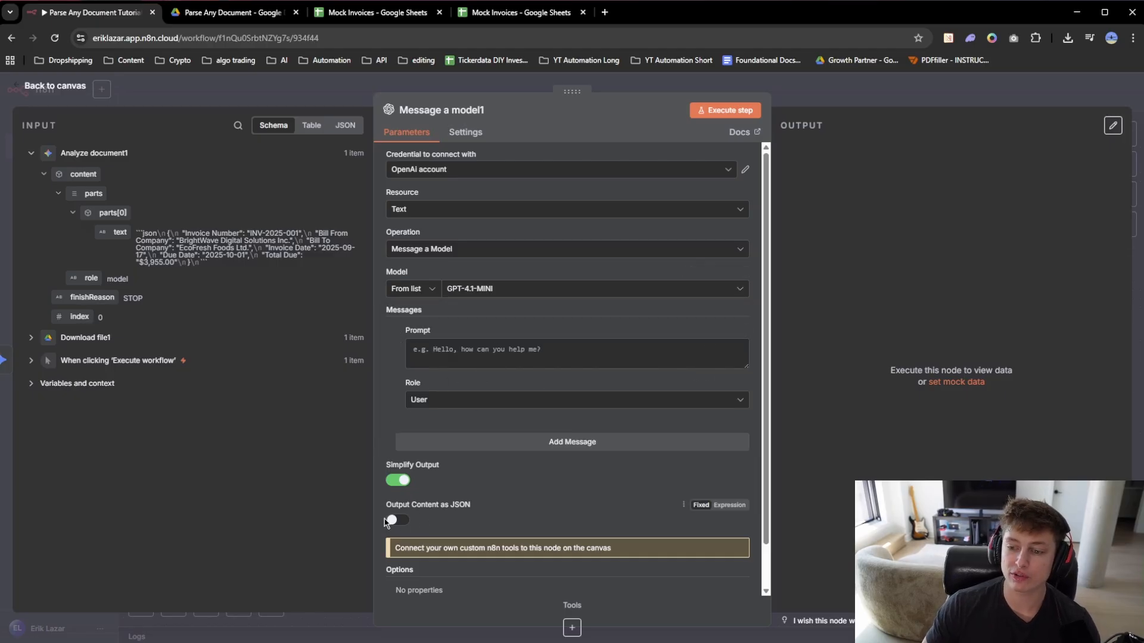
left_click_drag(399, 505, 428, 506)
left_click(430, 524)
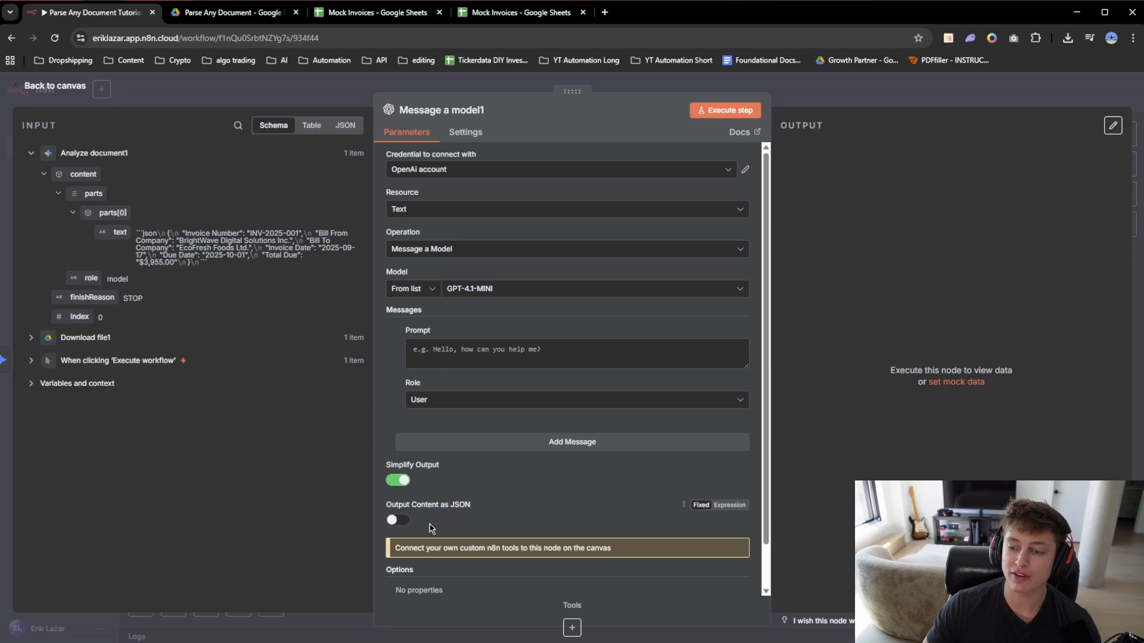
left_click(398, 521)
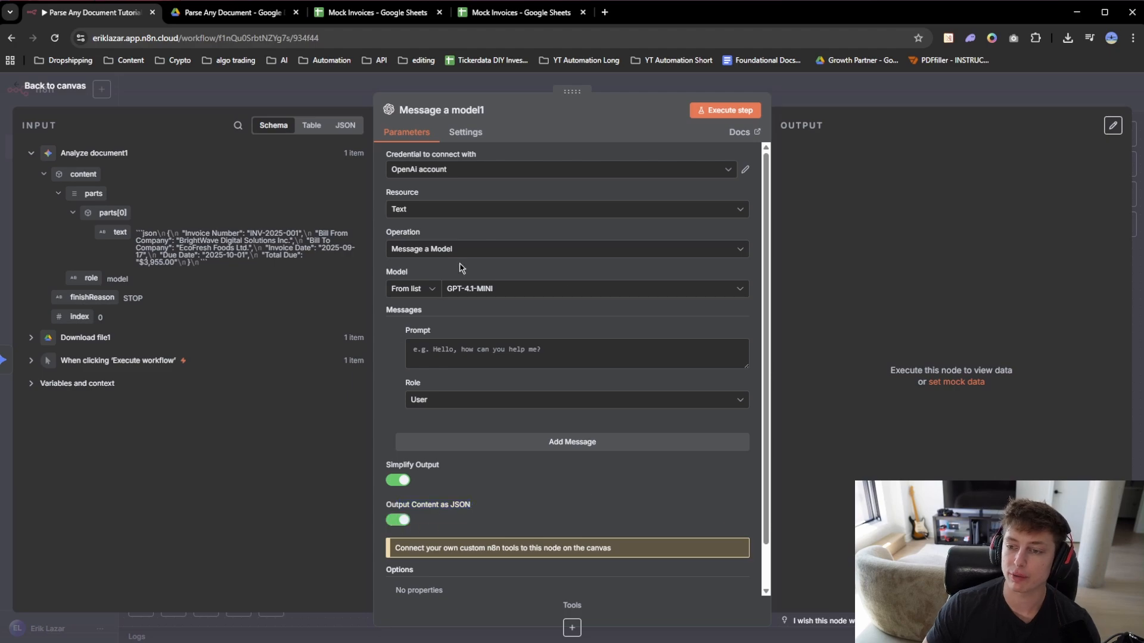
Copy the full prompt from the original Message a model node and paste it as an expression into Message a model1's prompt.
left_click(633, 82)
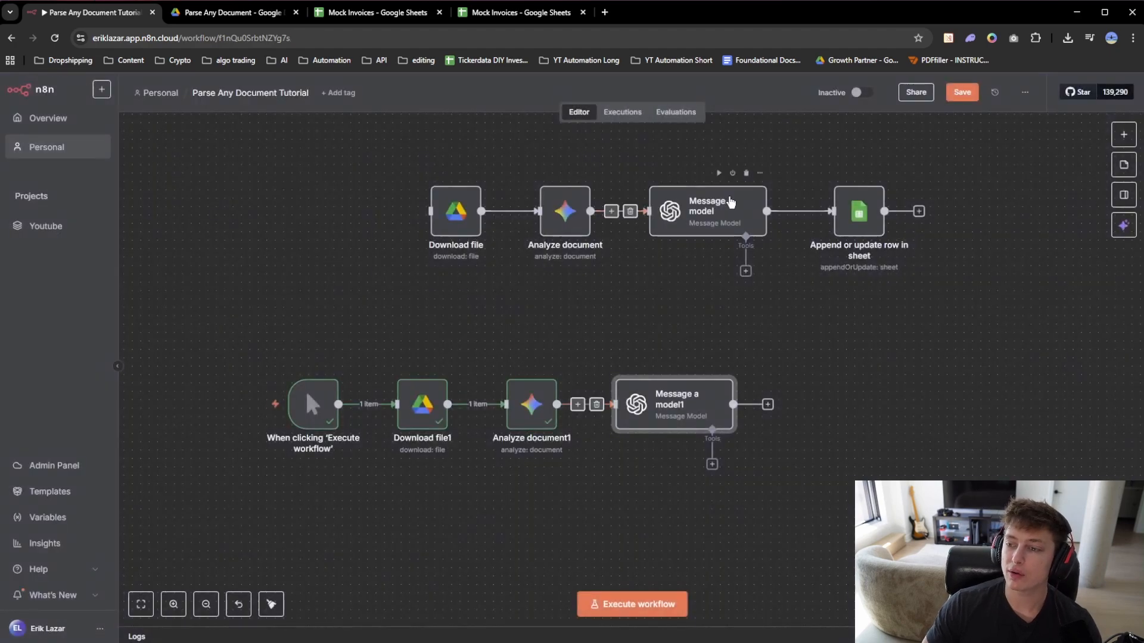
double_click(726, 213)
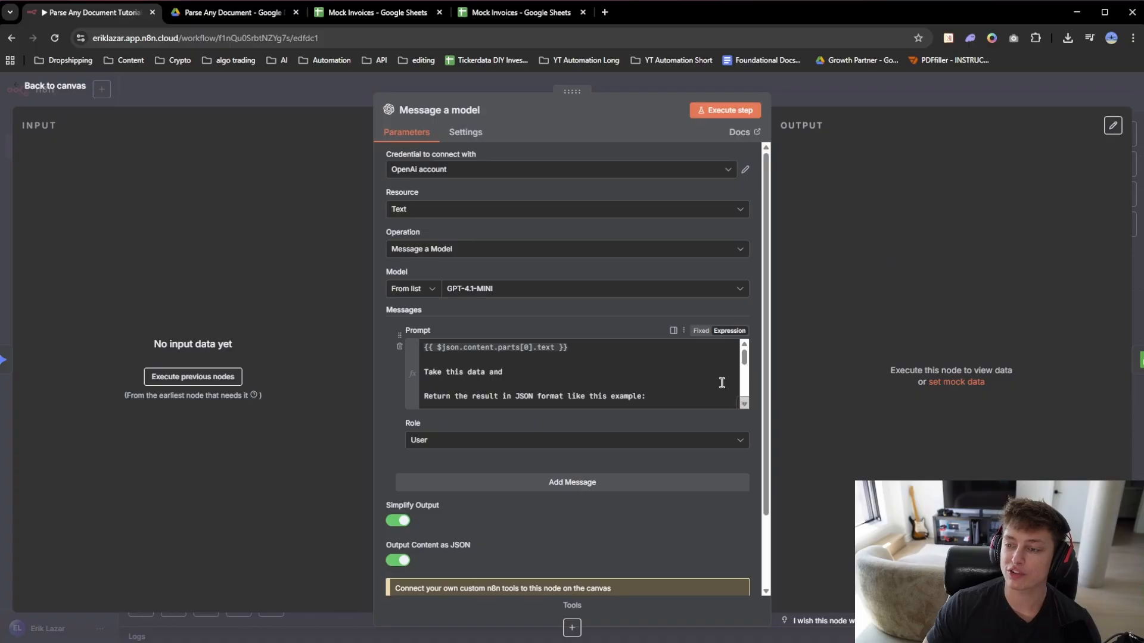
scroll(544, 386, "down", 5)
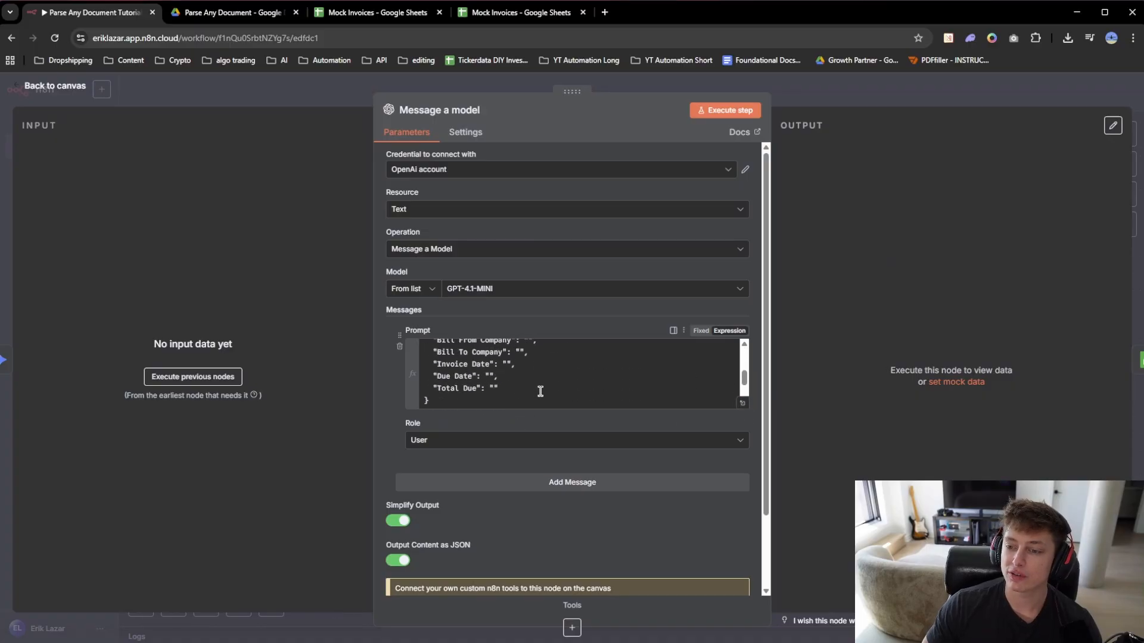
scroll(539, 391, "up", 5)
triple_click(422, 348)
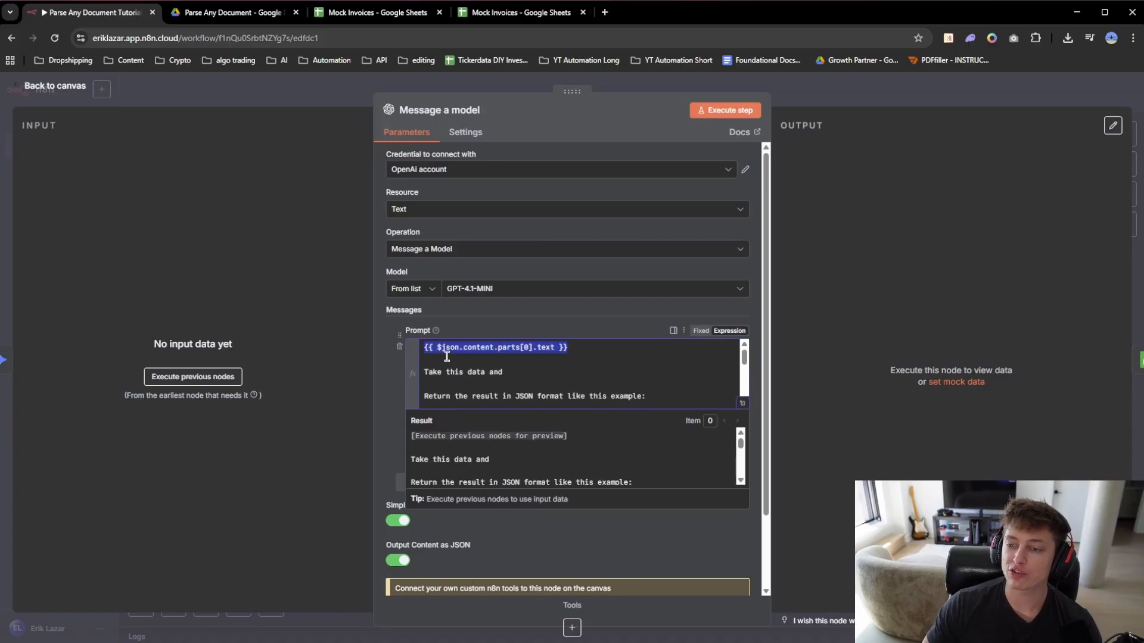
left_click_drag(566, 353, 657, 408)
left_click(631, 87)
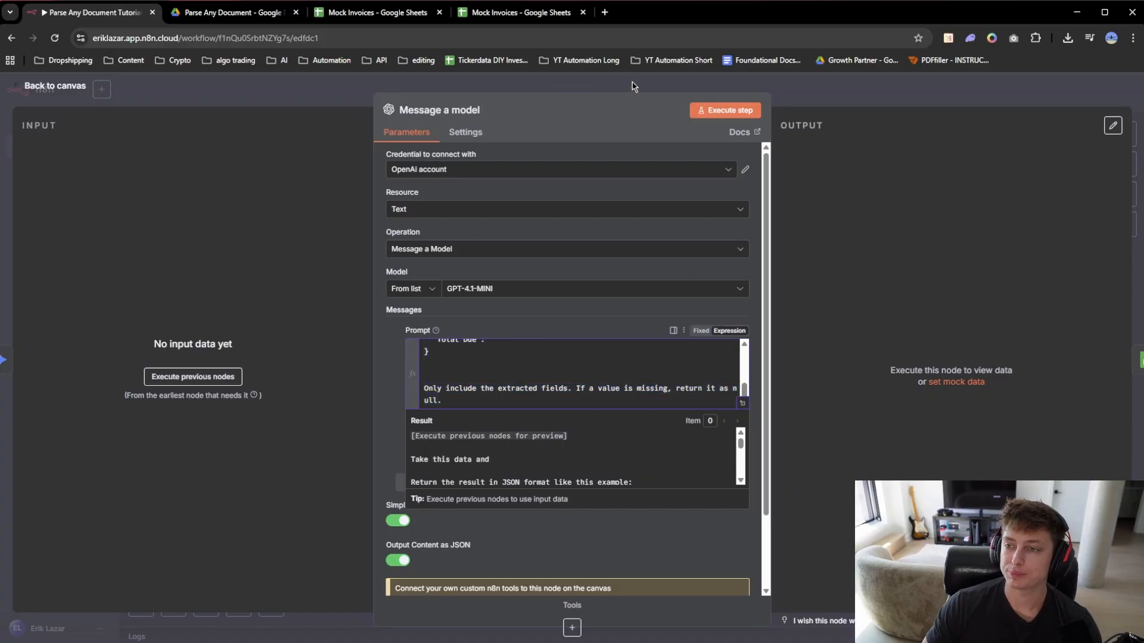
double_click(654, 412)
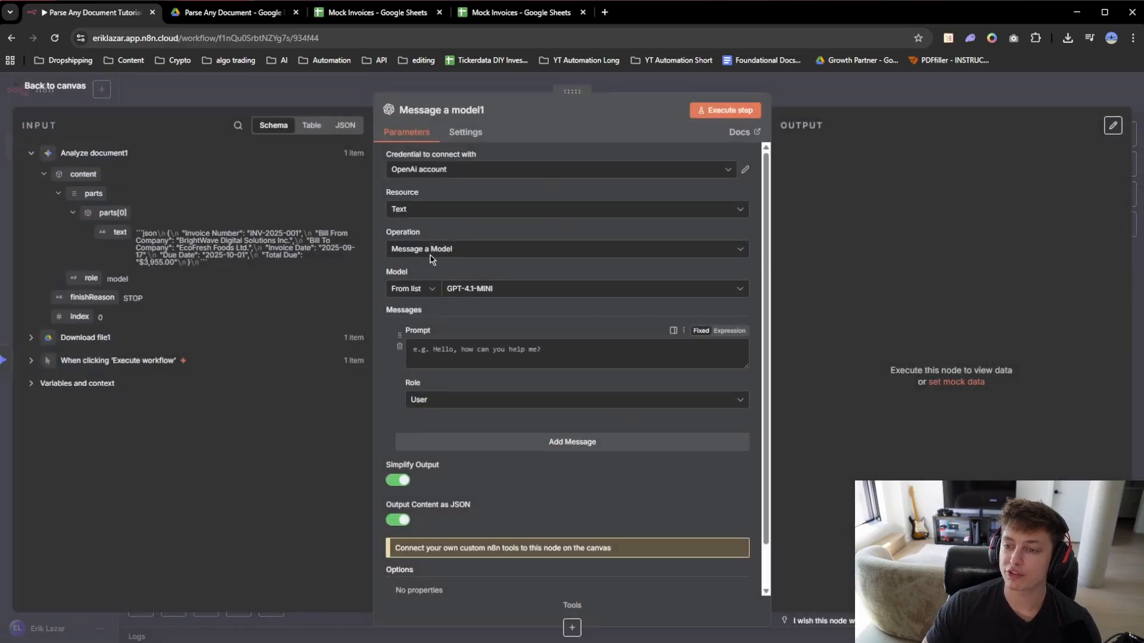
left_click(438, 345)
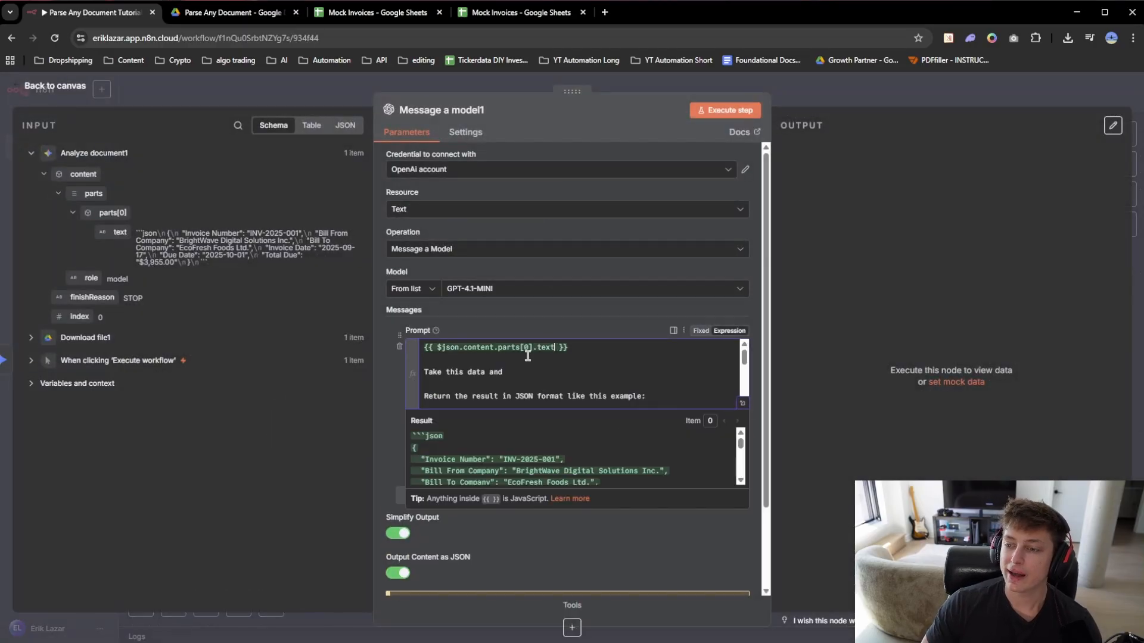
Map Analyze document1's text field into the prompt behind the existing expression, and delete the duplicate expression.
left_click_drag(575, 346, 424, 347)
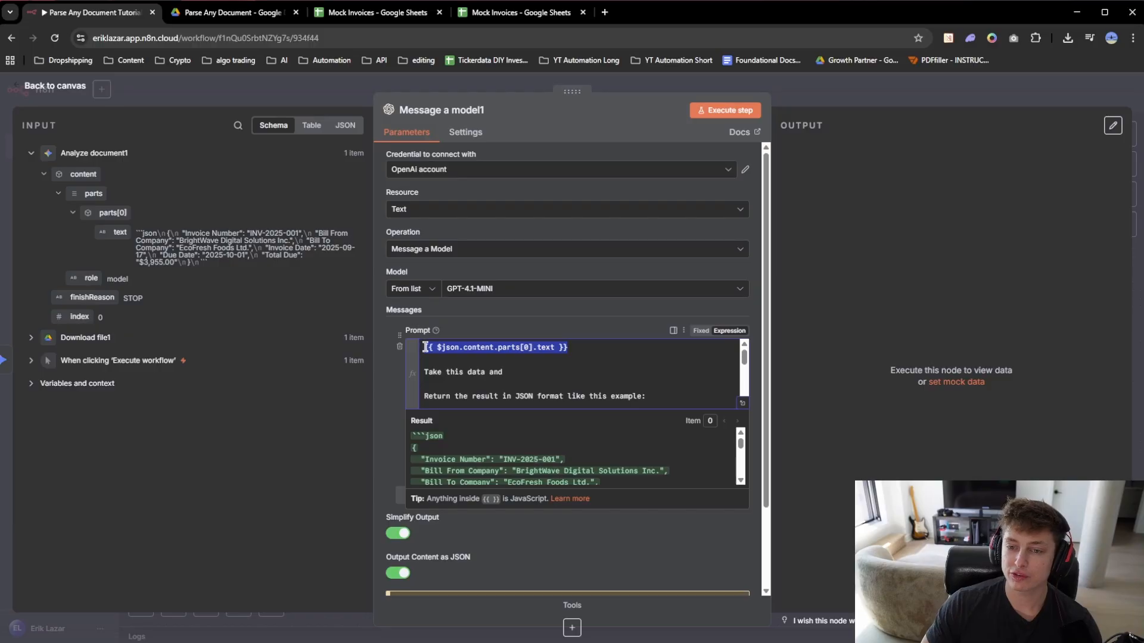
left_click(587, 348)
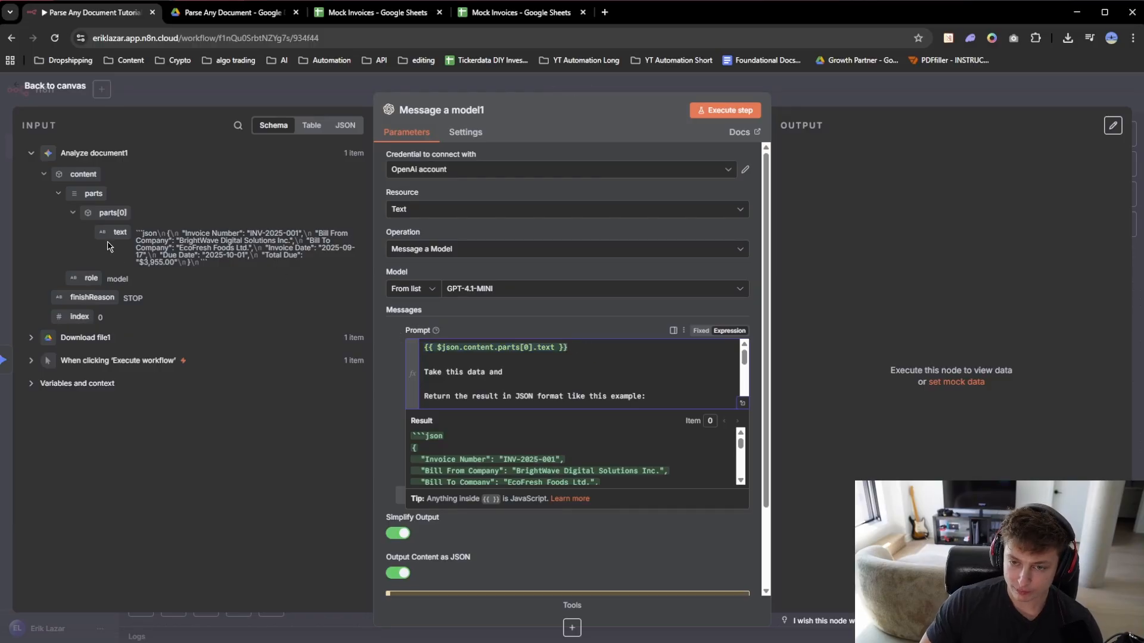
left_click_drag(120, 232, 595, 345)
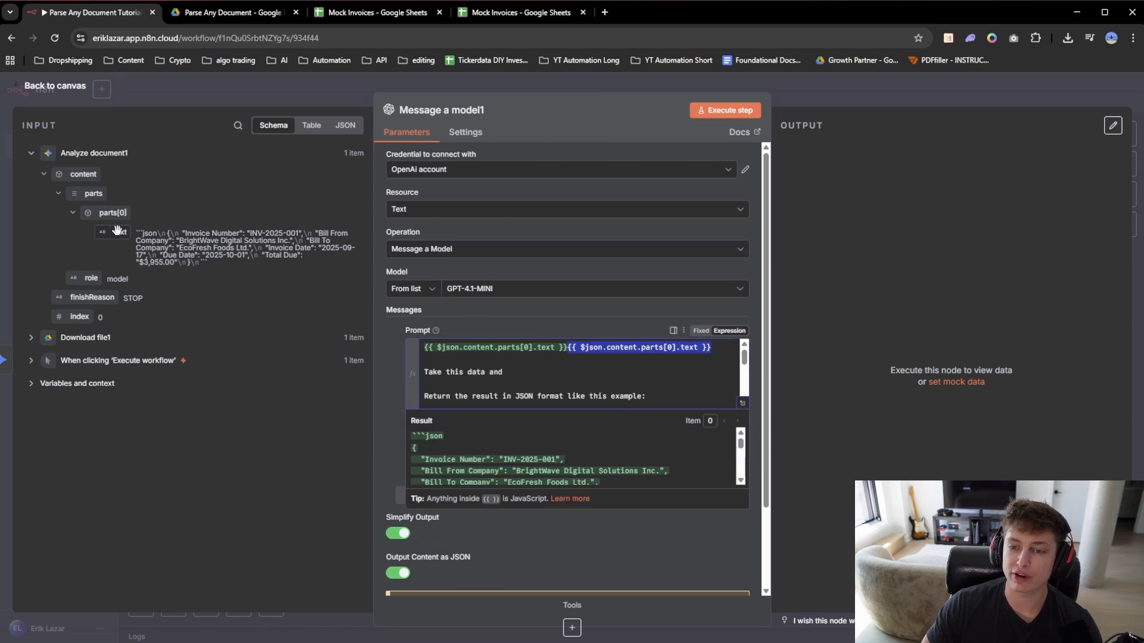
left_click_drag(711, 347, 573, 352)
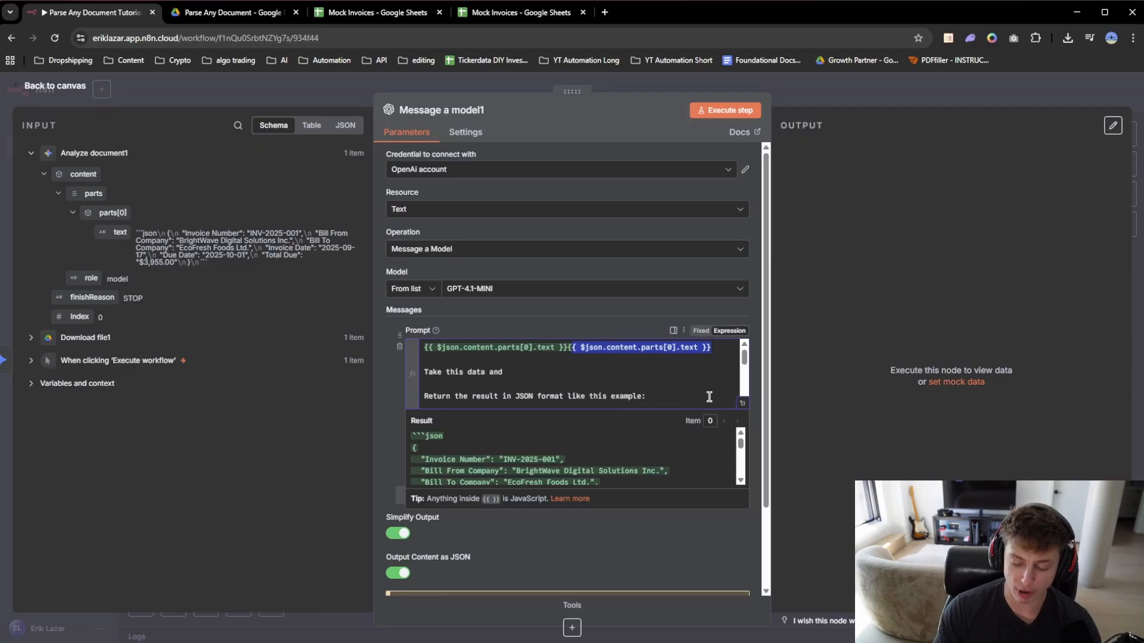
key("BackSpace")
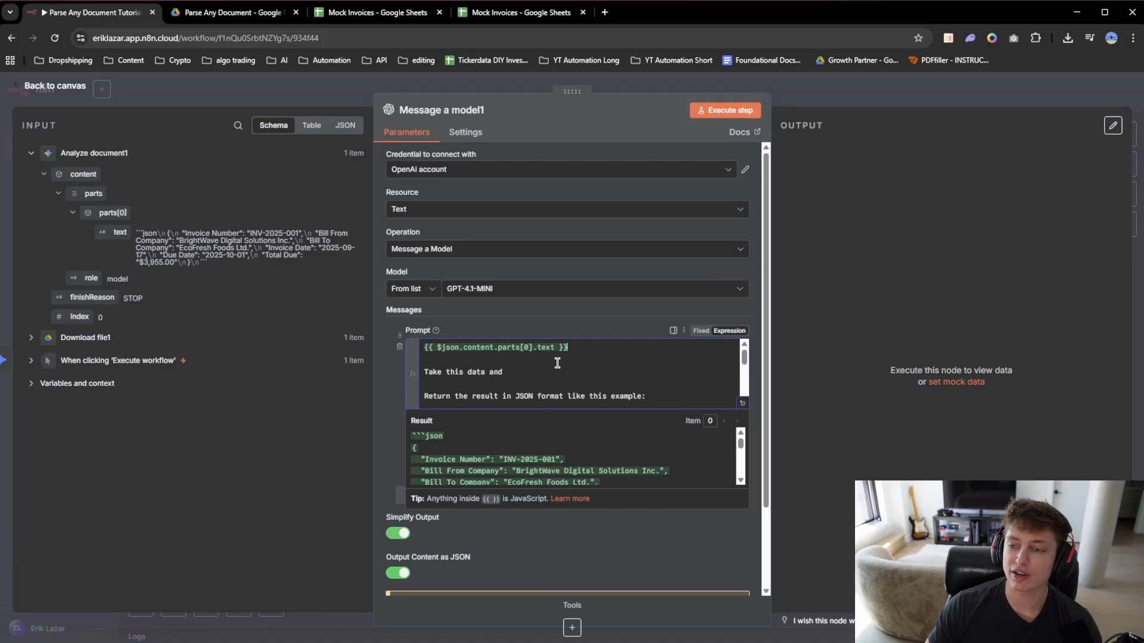
Return to the canvas, pin Analyze document1's output and execute the workflow from its manual trigger.
scroll(560, 366, "down", 8)
scroll(562, 370, "down", 3)
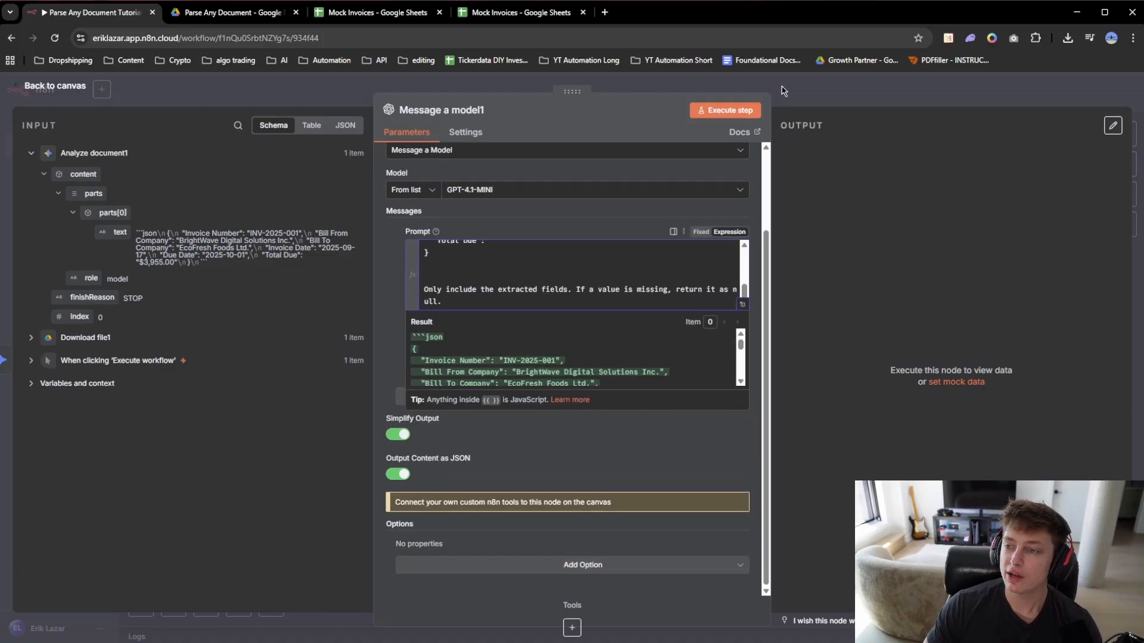
left_click(768, 94)
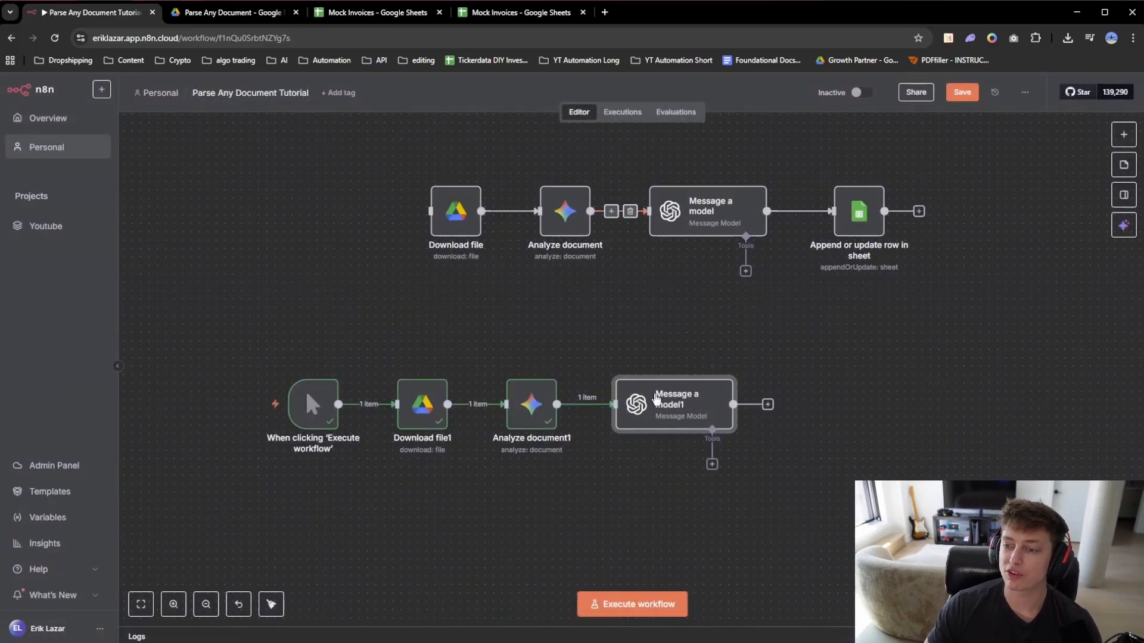
right_click(527, 405)
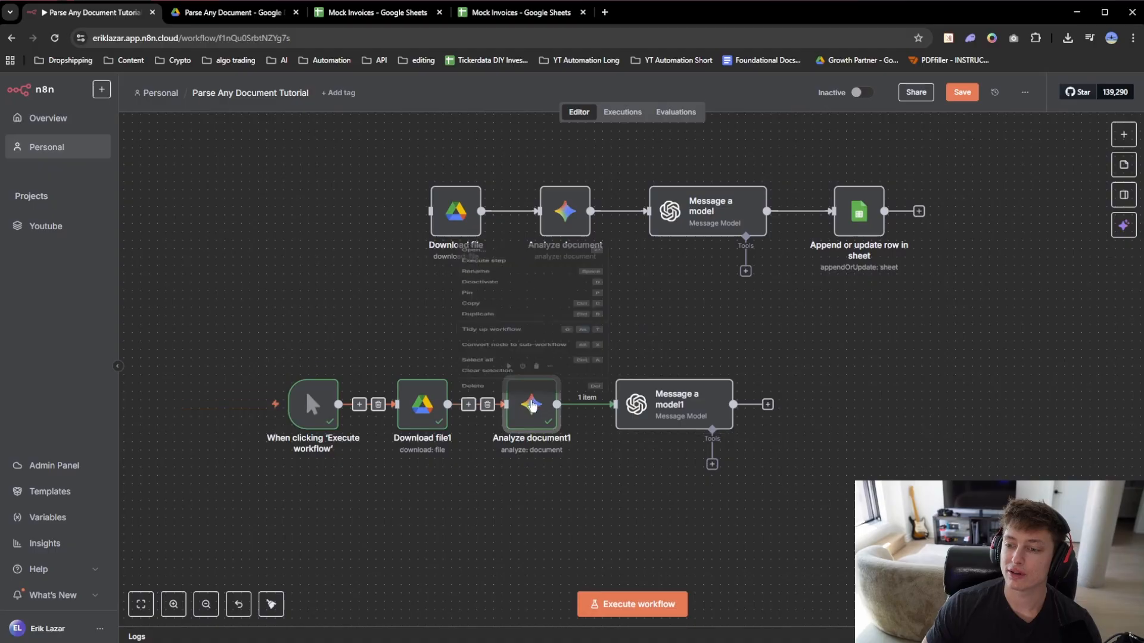
left_click(505, 225)
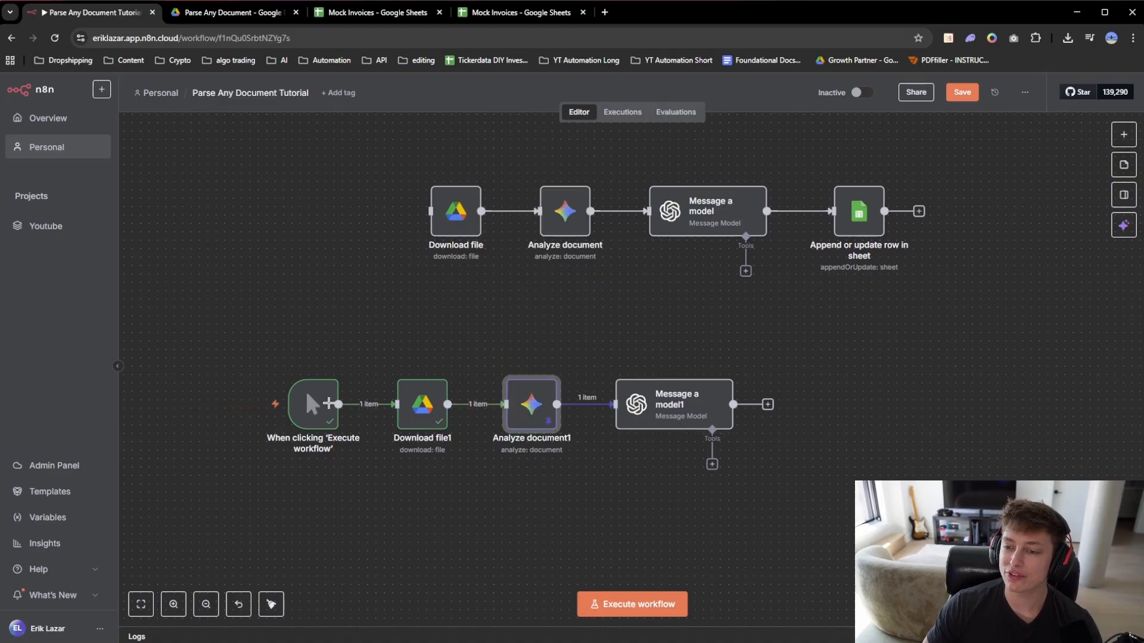
left_click(234, 407)
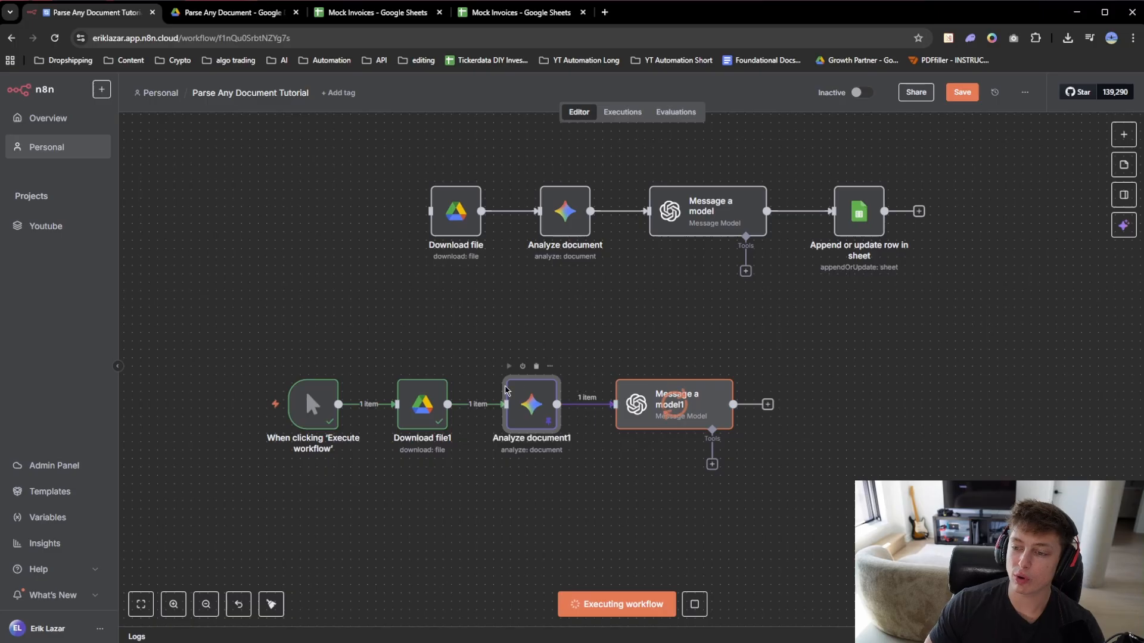
Examine the separated invoice fields in Message a model1's output in the JSON, table and schema views.
double_click(666, 413)
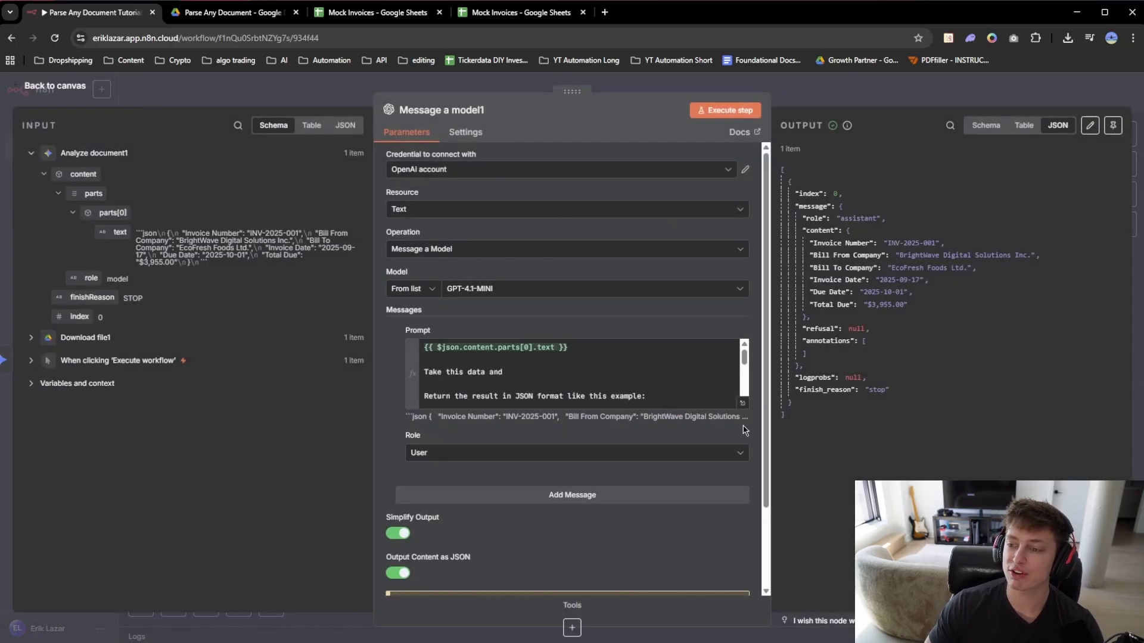
scroll(596, 375, "down", 5)
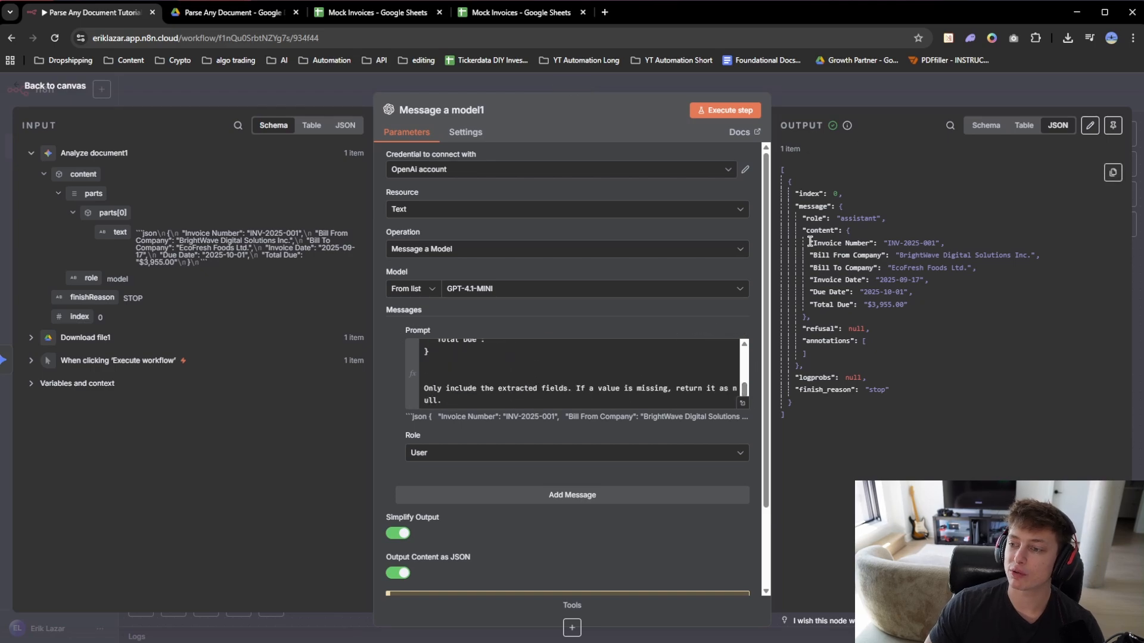
left_click(1022, 126)
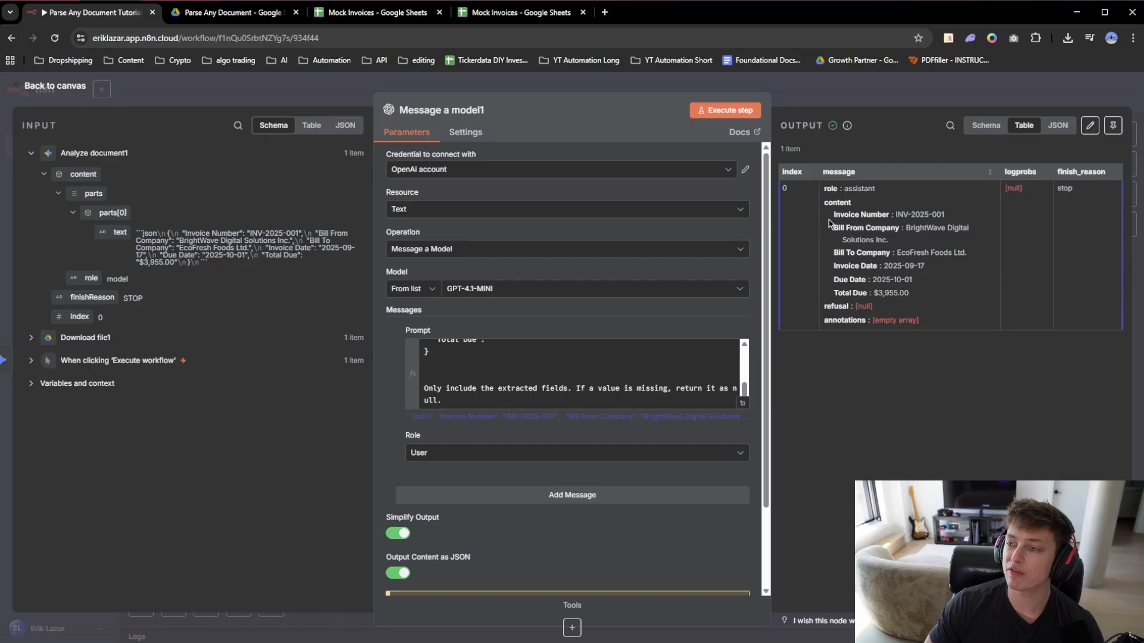
left_click_drag(834, 216, 896, 214)
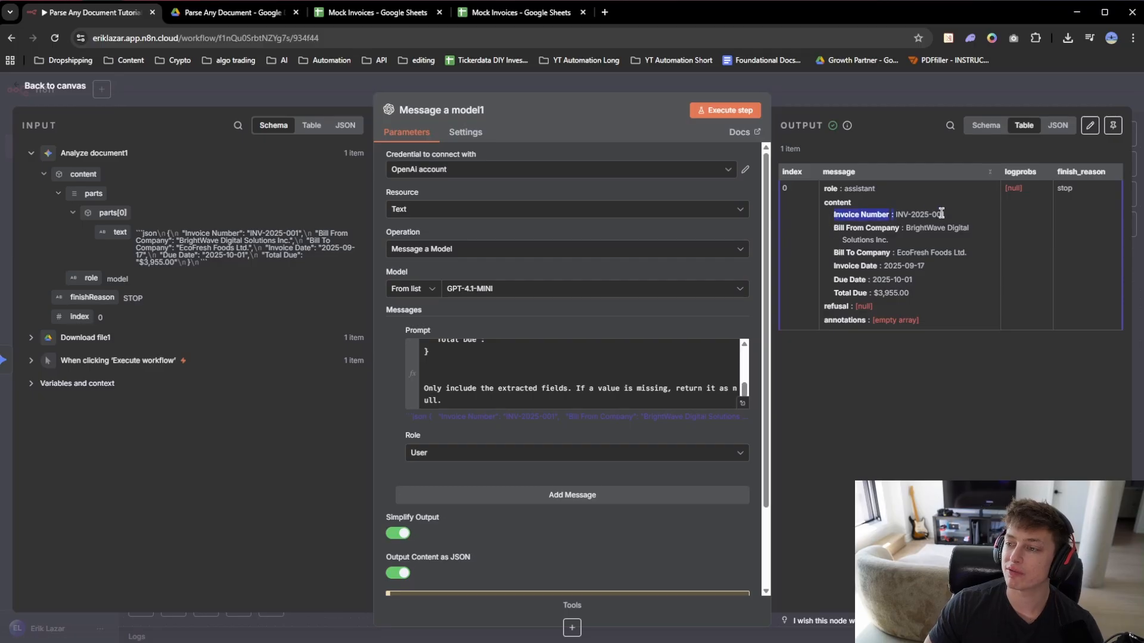
left_click_drag(827, 226, 883, 228)
left_click_drag(828, 253, 902, 252)
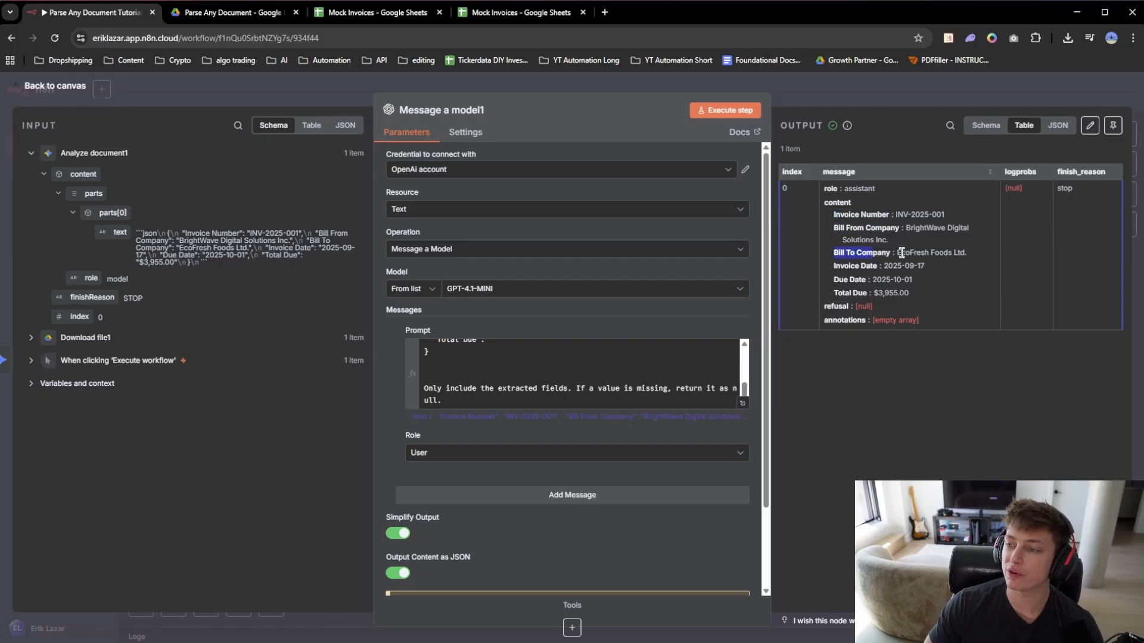
left_click(986, 125)
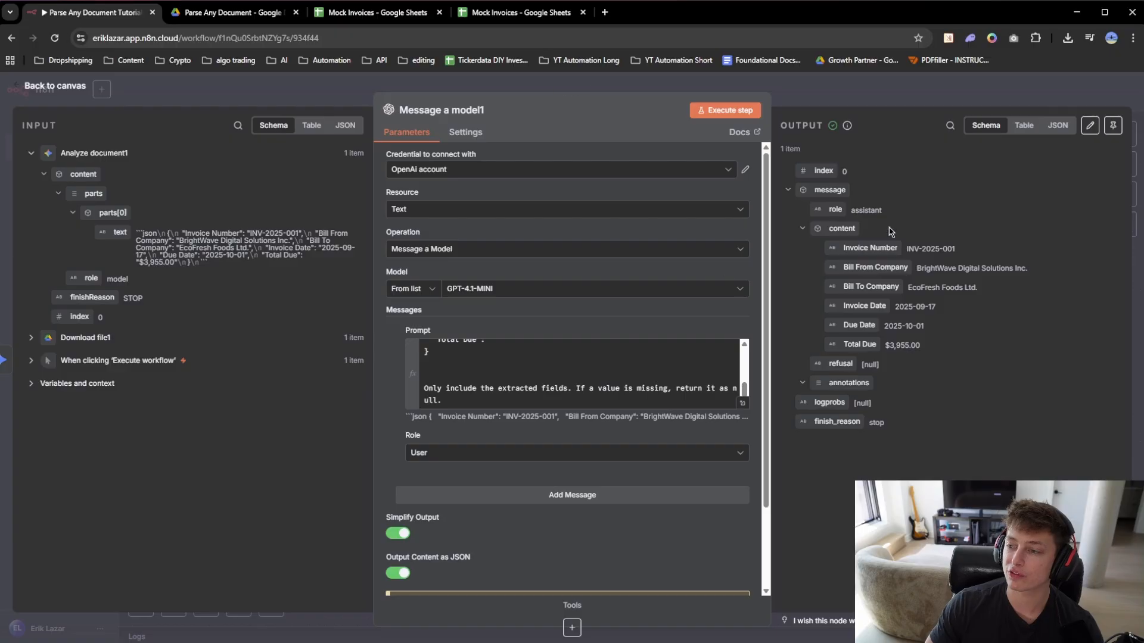
left_click_drag(816, 253, 890, 249)
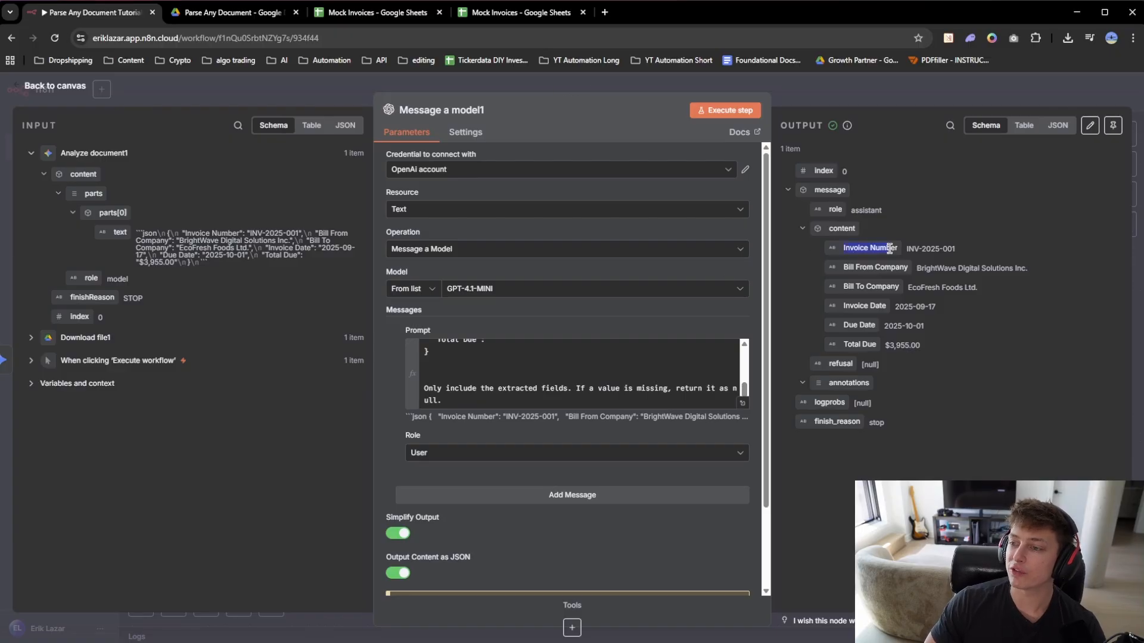
left_click_drag(975, 248, 908, 249)
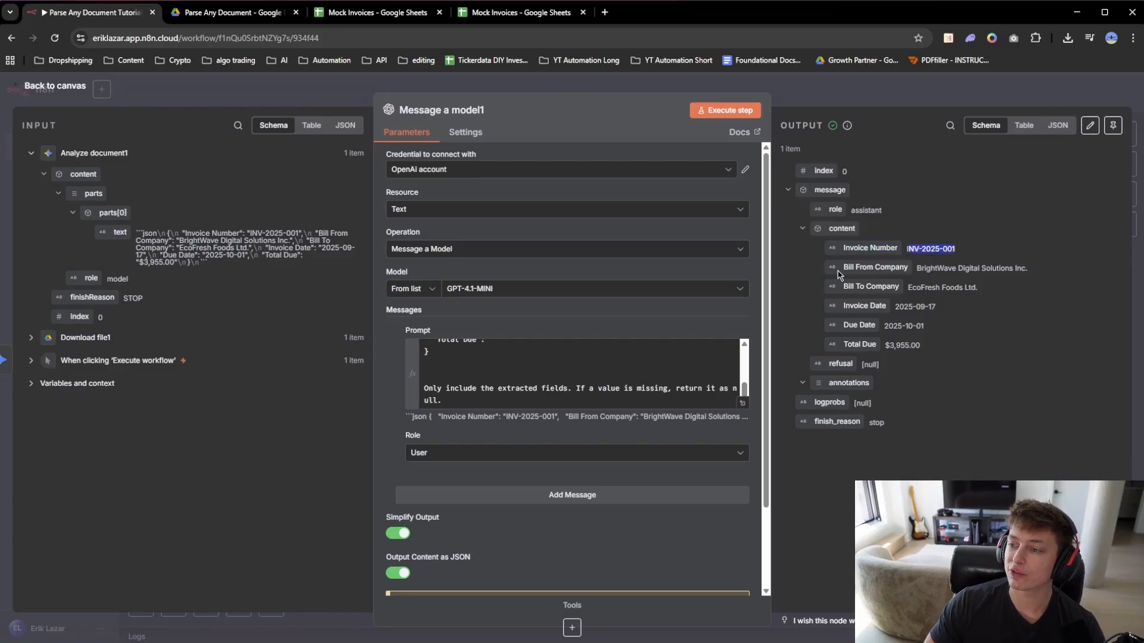
Review the extracted invoice fields, return to the canvas and pin Message a model1's output.
left_click(858, 268)
left_click_drag(1047, 273, 942, 271)
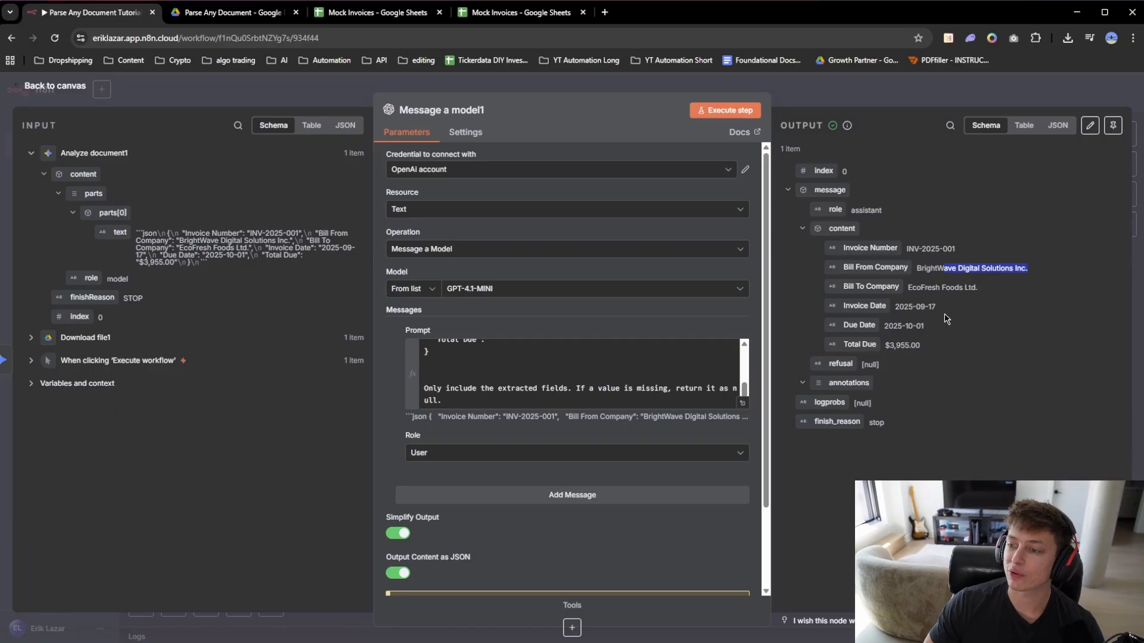
left_click(896, 328)
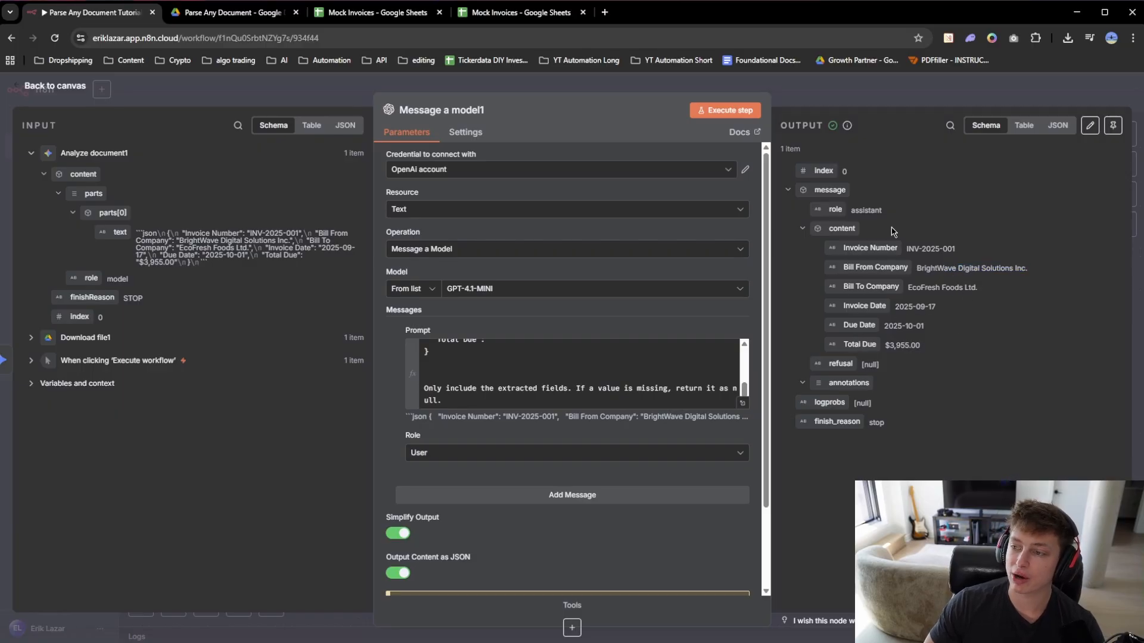
left_click(843, 101)
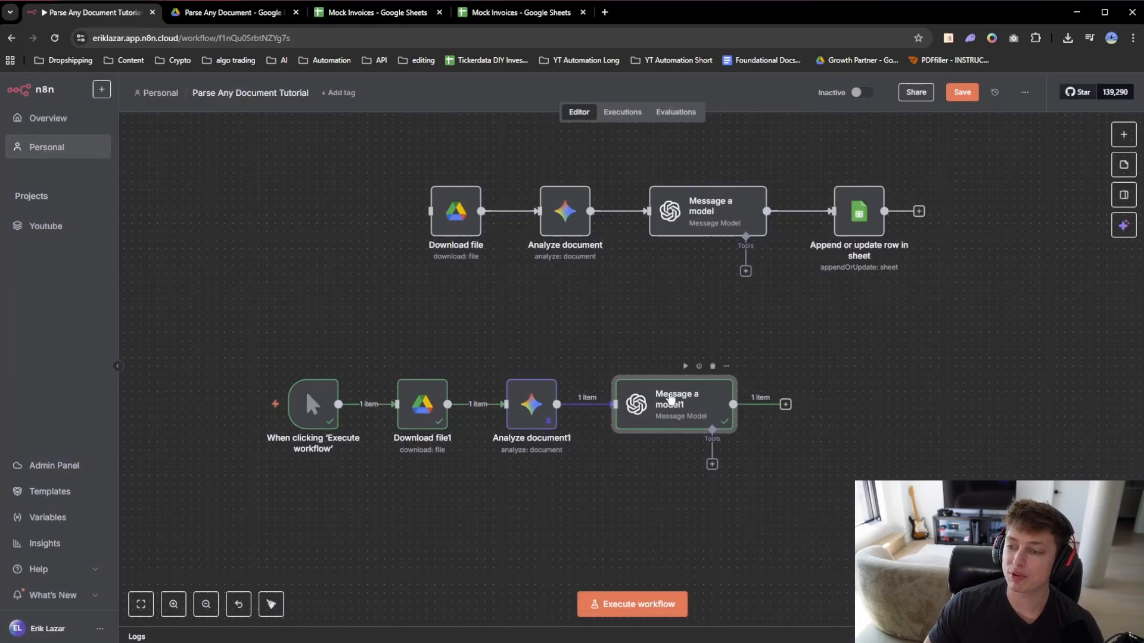
right_click(670, 399)
left_click(613, 215)
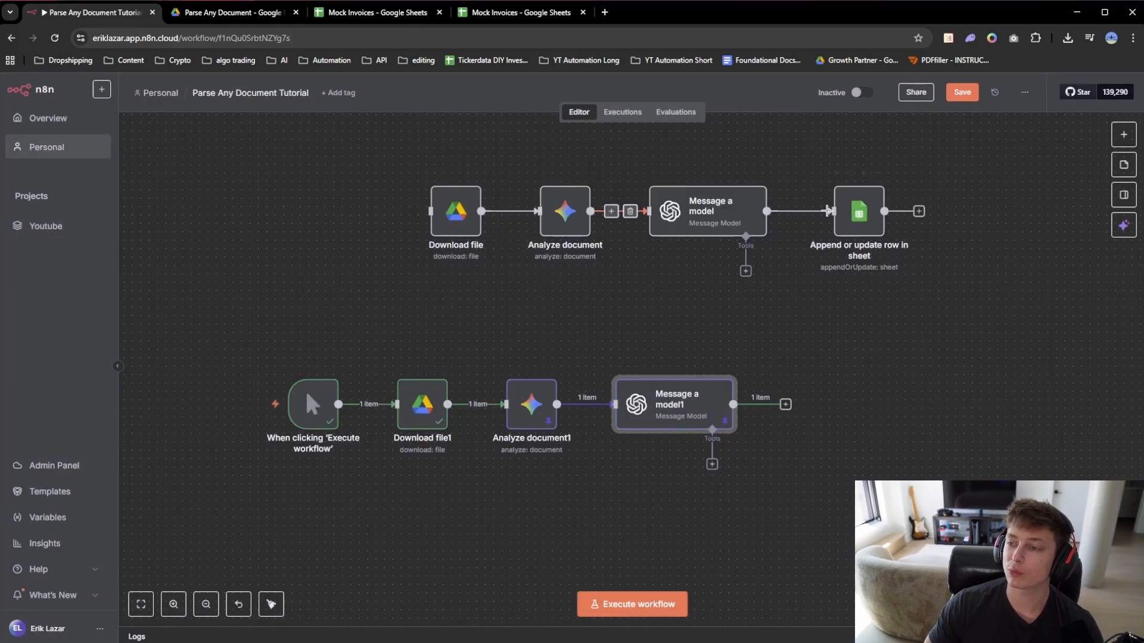
Add a Google Sheets node with the Append or update row in sheet action after Message a model1.
left_click_drag(859, 420, 756, 444)
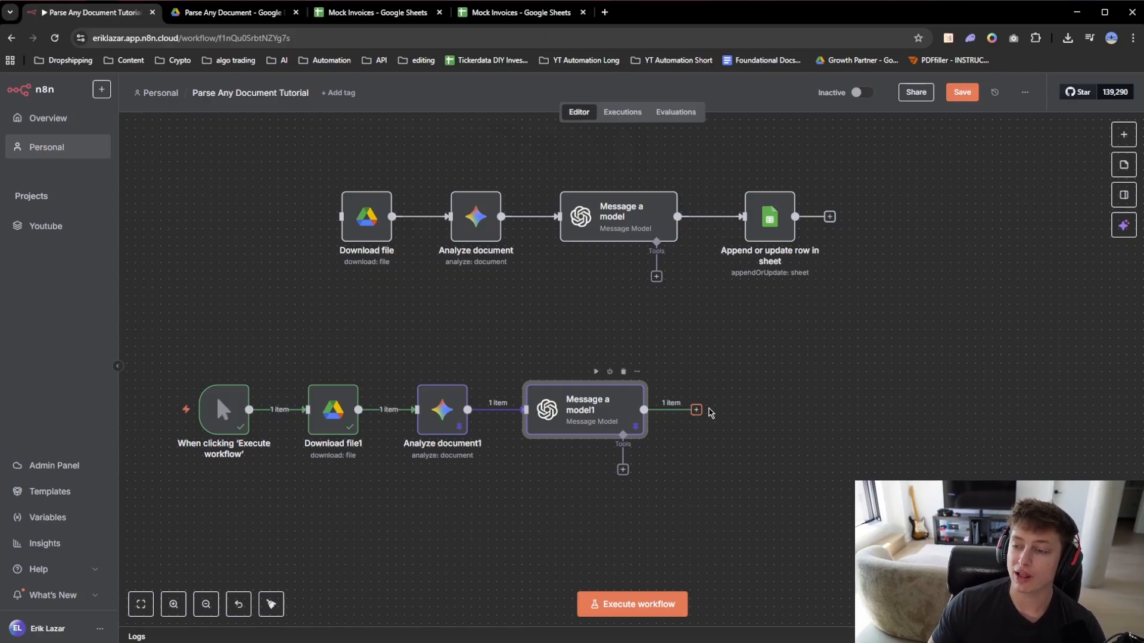
left_click_drag(835, 456, 851, 450)
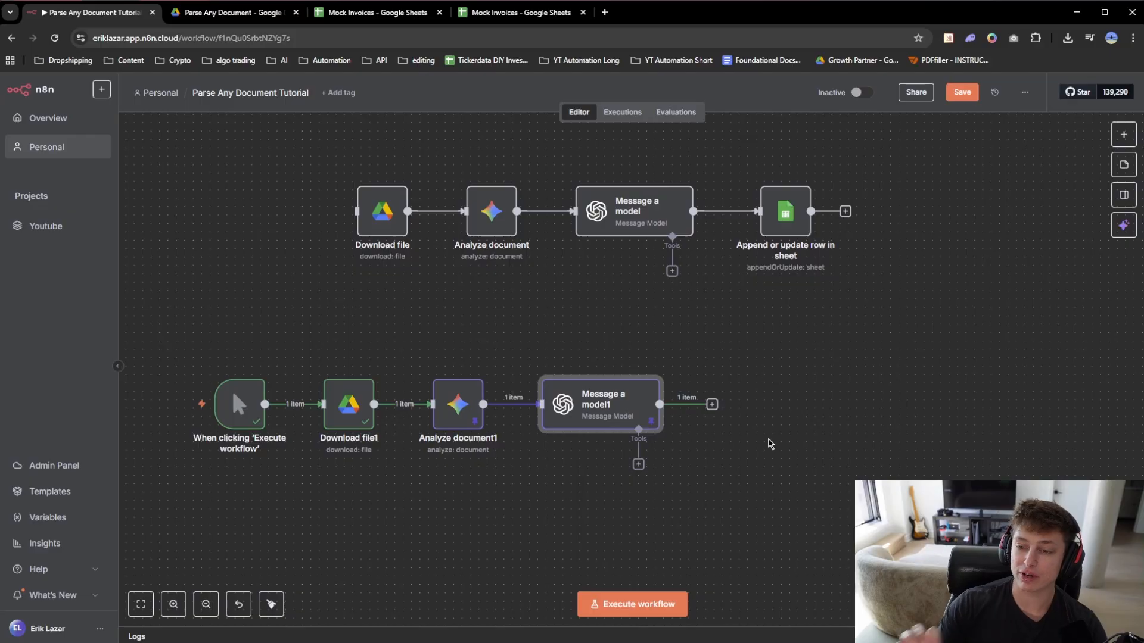
left_click_drag(422, 327, 538, 486)
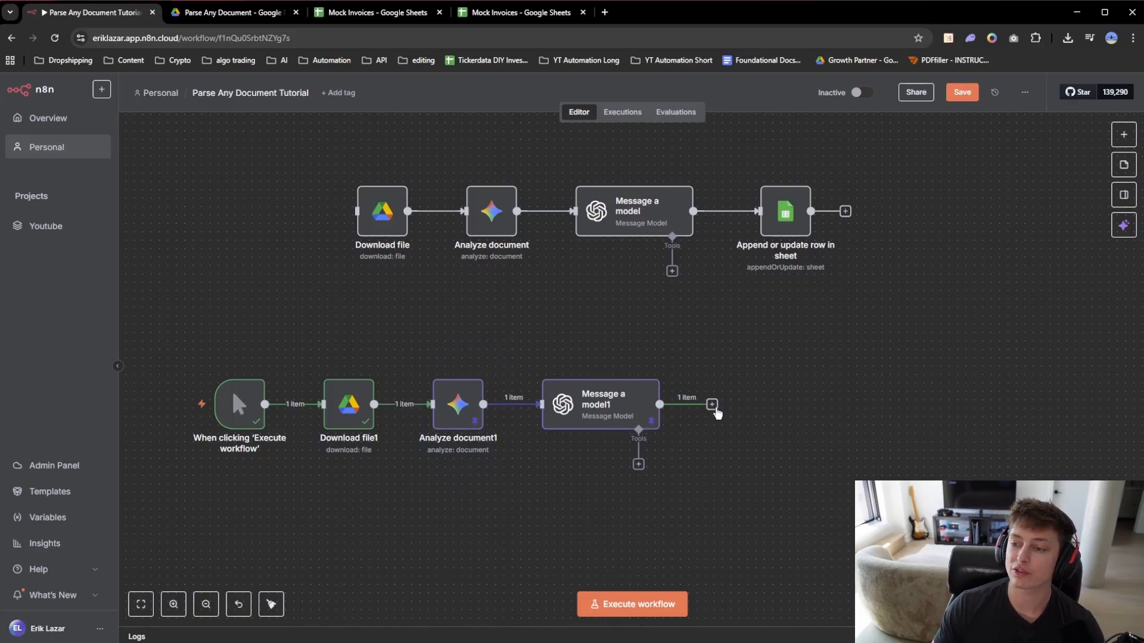
left_click(712, 405)
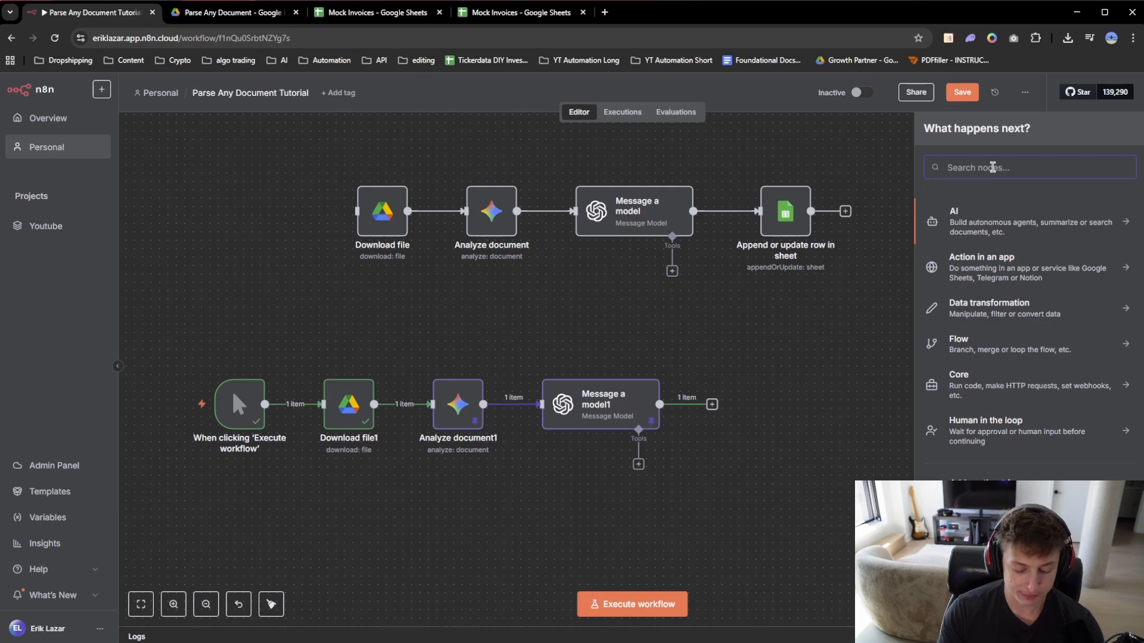
type("sheets")
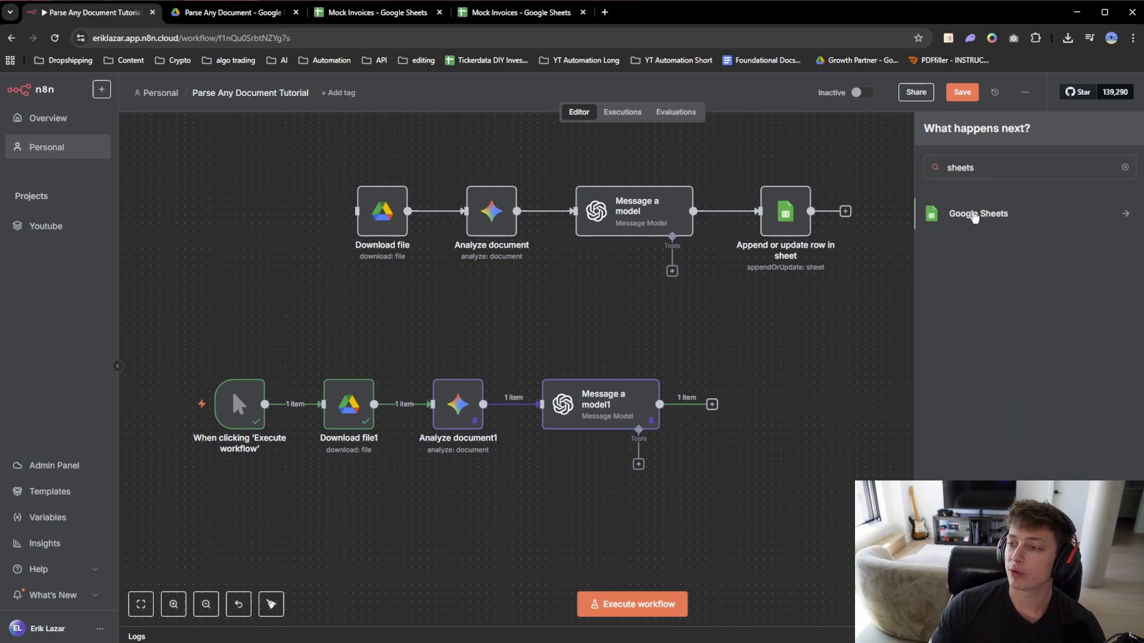
left_click(978, 214)
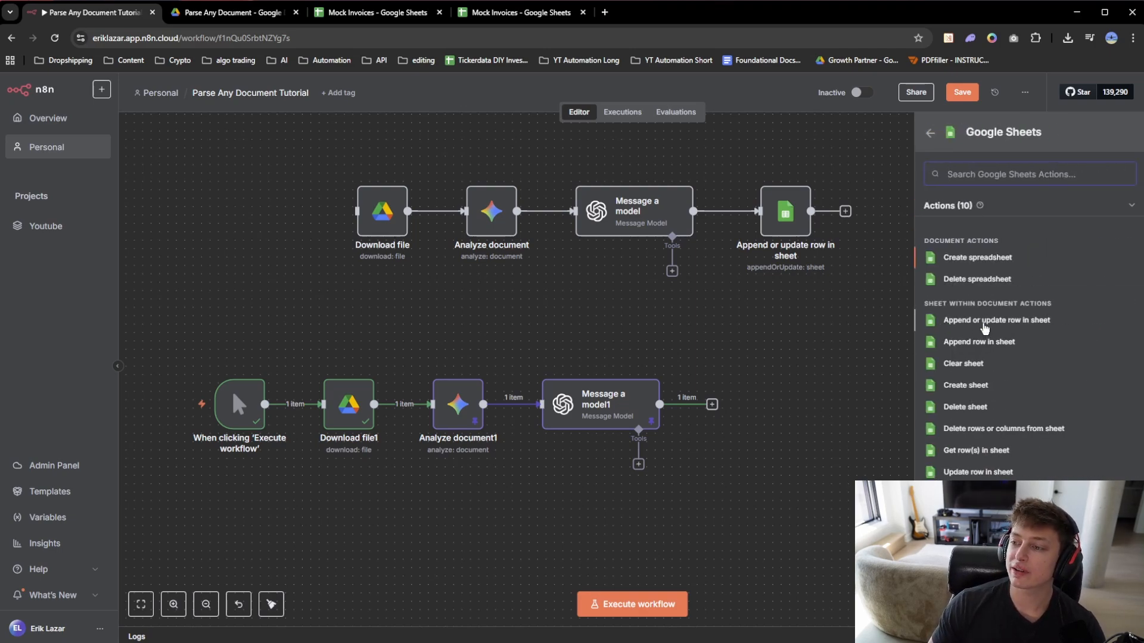
left_click(984, 325)
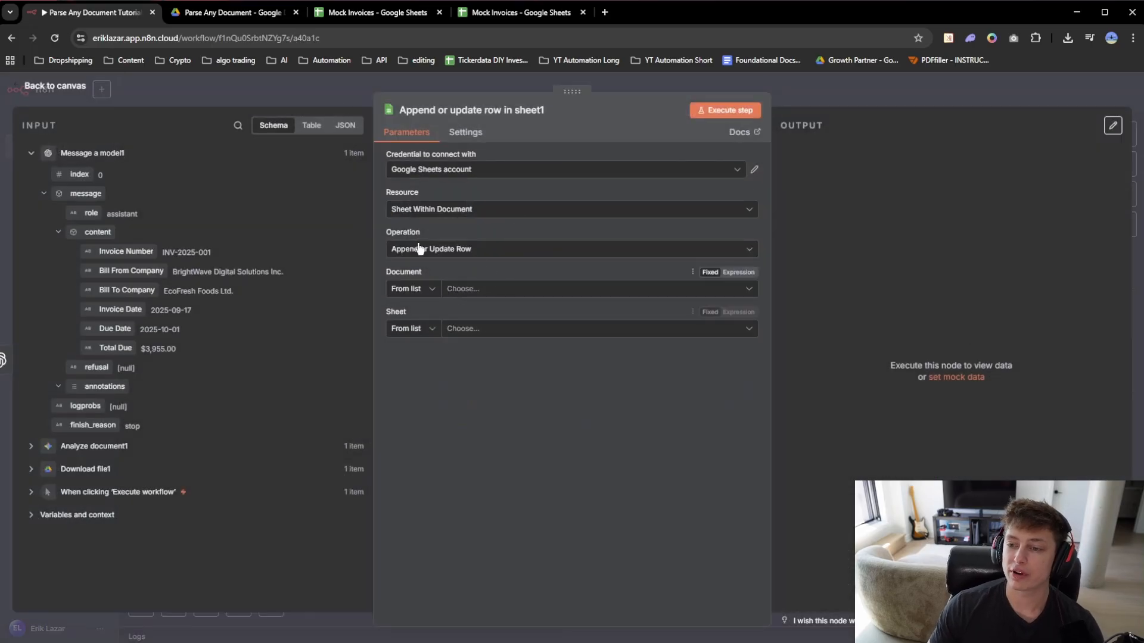
Set the new Google Sheets node's document to Mock Invoices and its sheet to Sheet1.
left_click(229, 13)
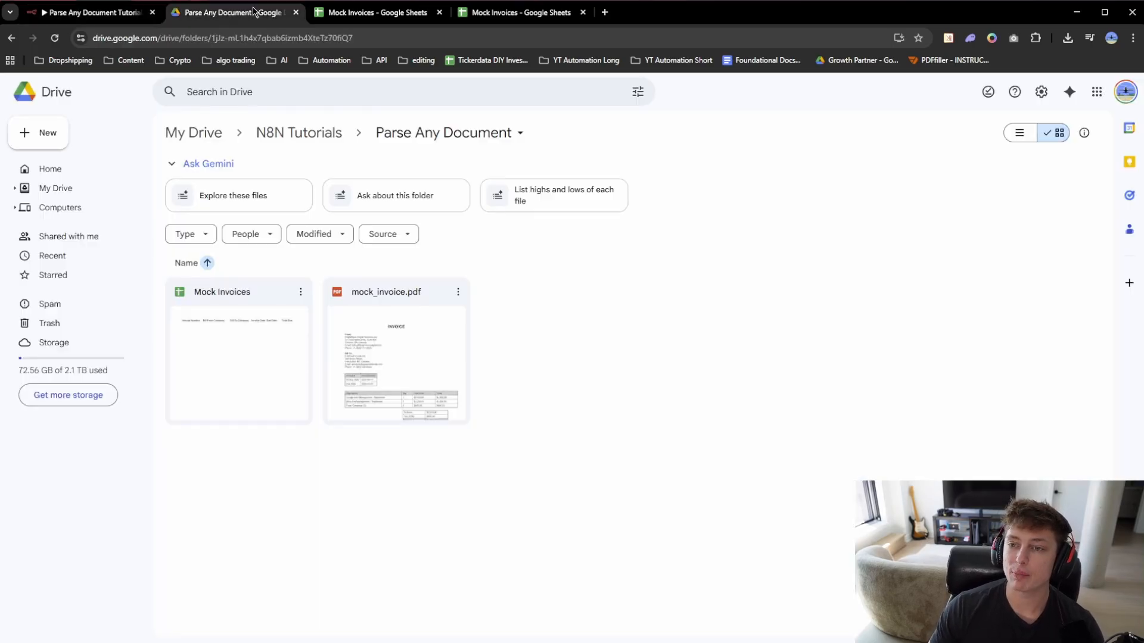
left_click(98, 13)
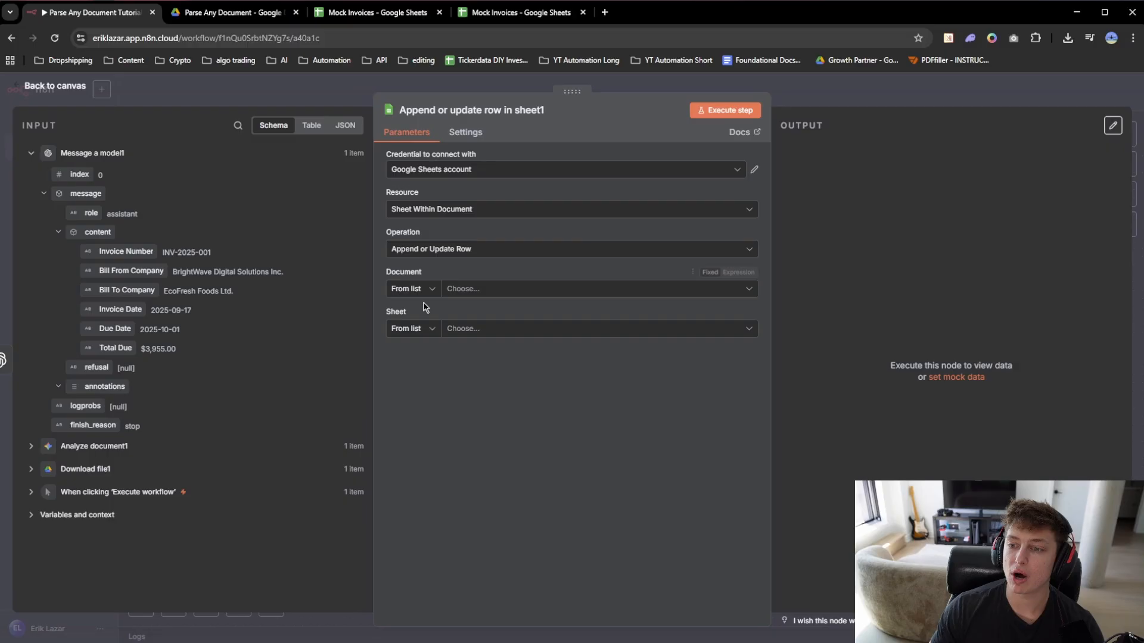
left_click(466, 289)
type("mock")
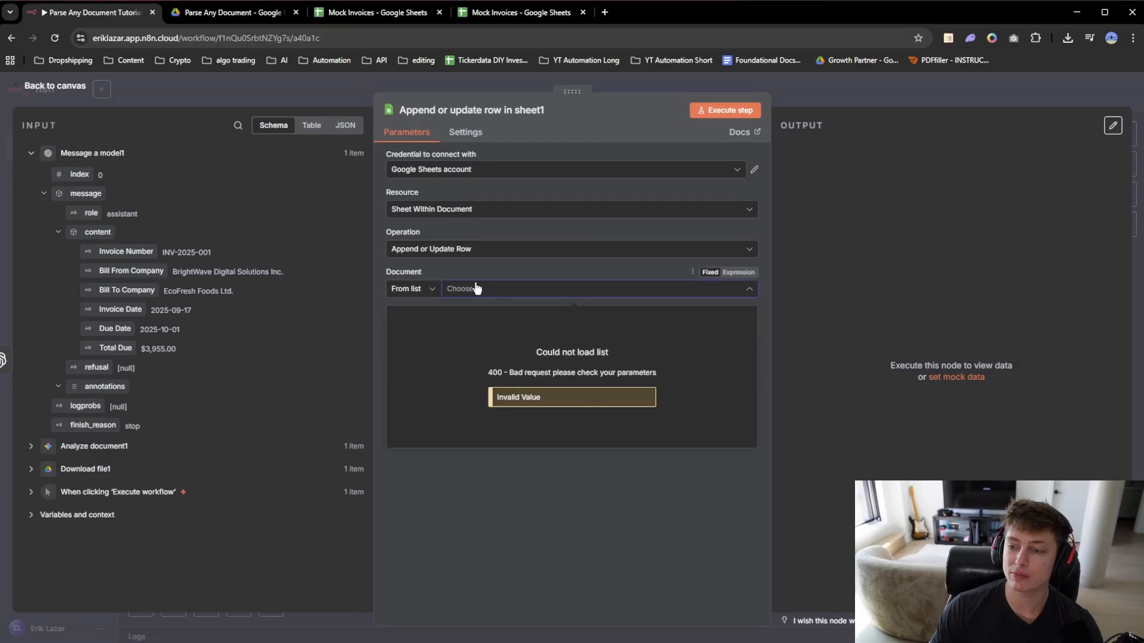
left_click(470, 286)
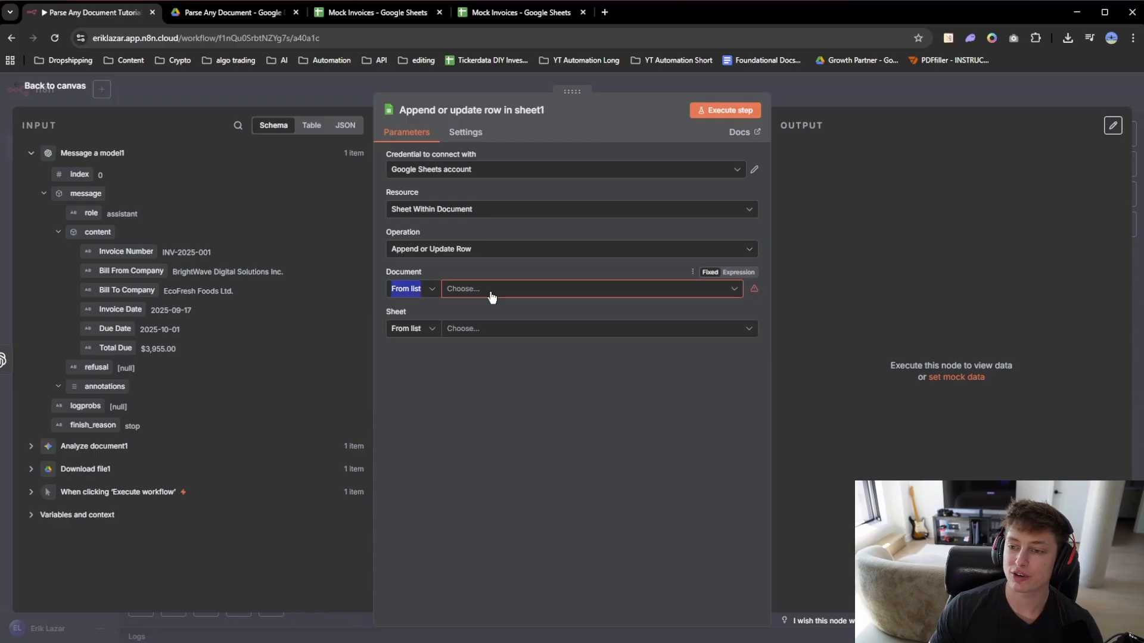
left_click(512, 290)
left_click(427, 342)
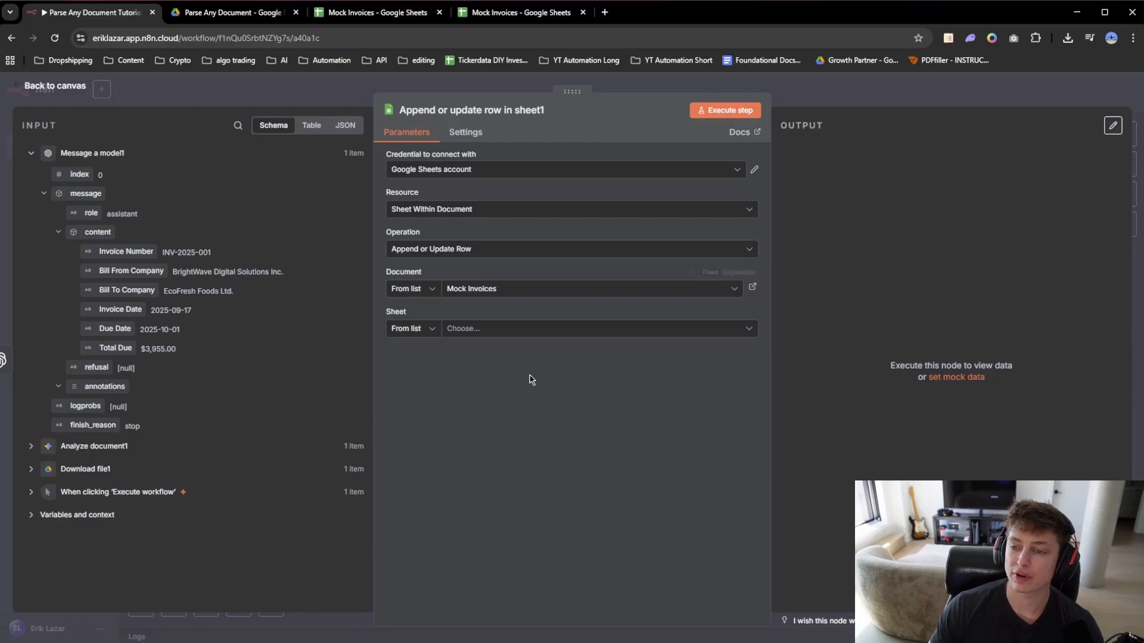
left_click(464, 331)
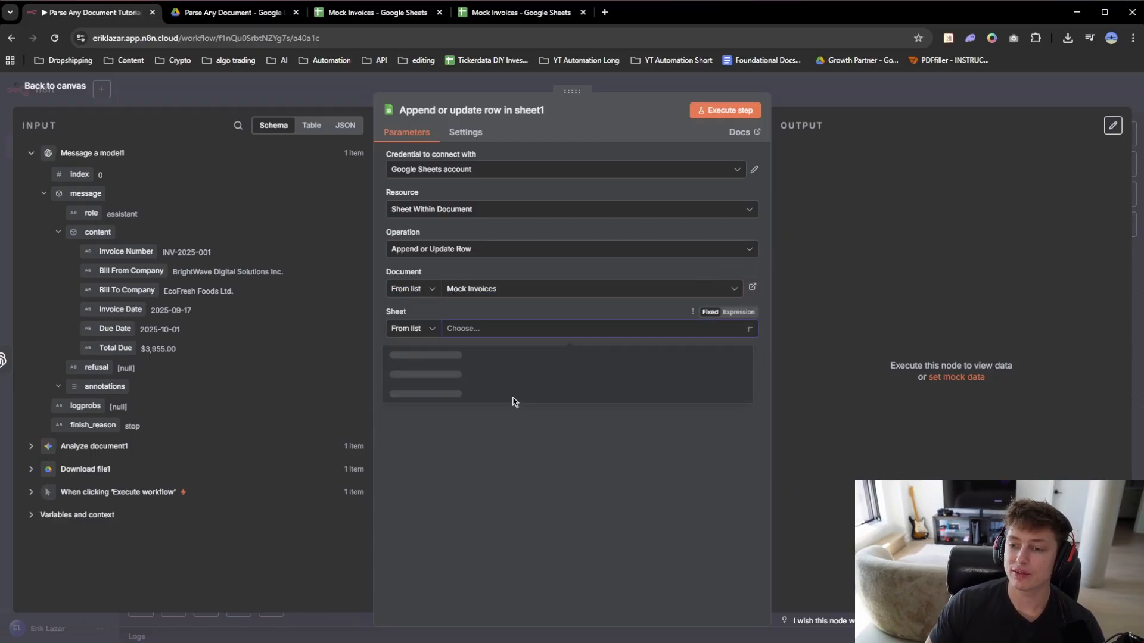
left_click(446, 358)
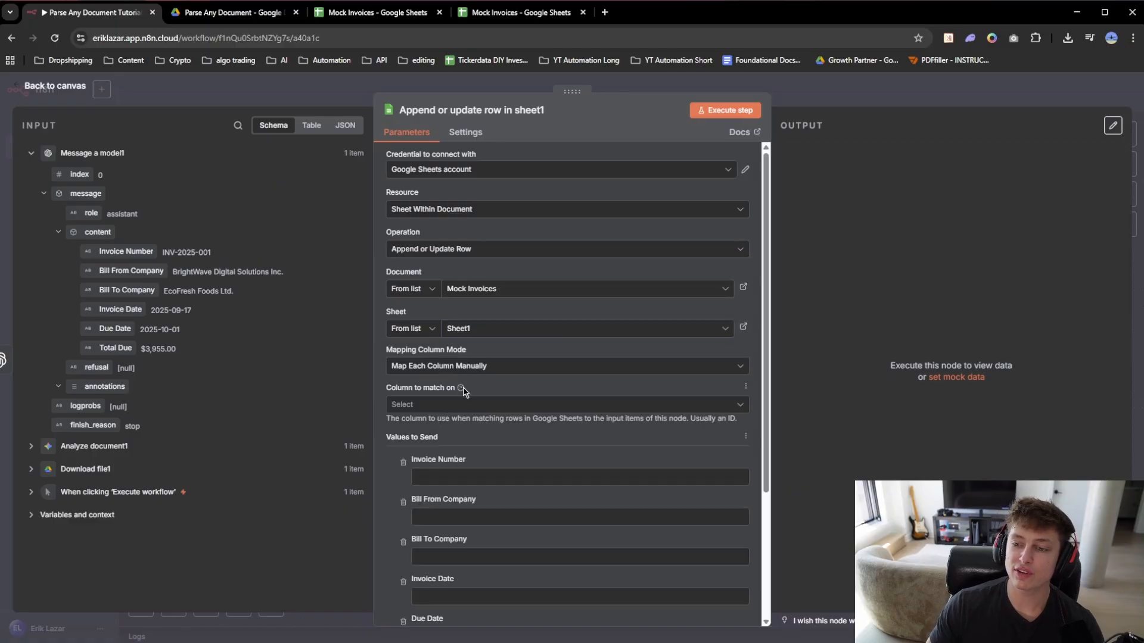
Match rows on the Invoice Number column and map Message a model1's Invoice Number to its value.
scroll(462, 393, "down", 2)
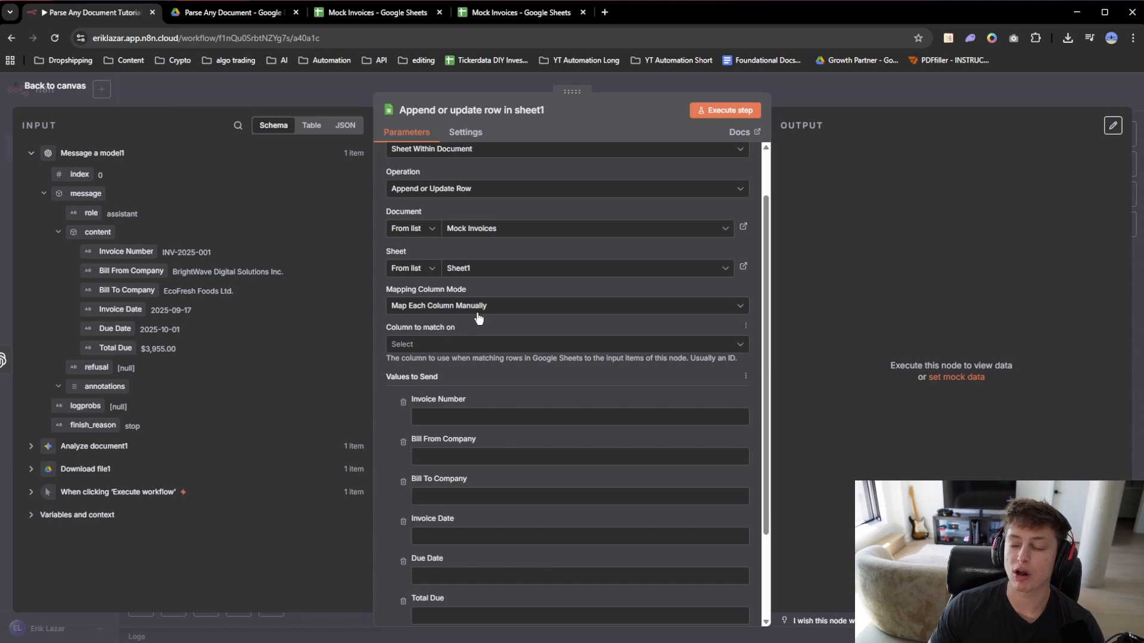
scroll(501, 329, "down", 2)
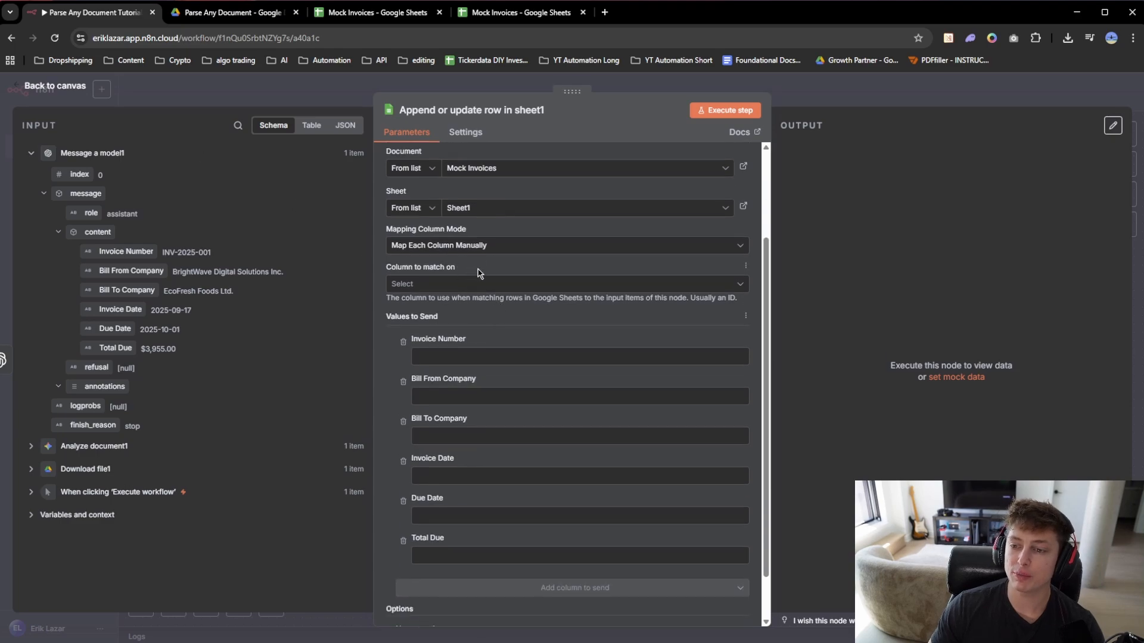
left_click(403, 284)
left_click(424, 316)
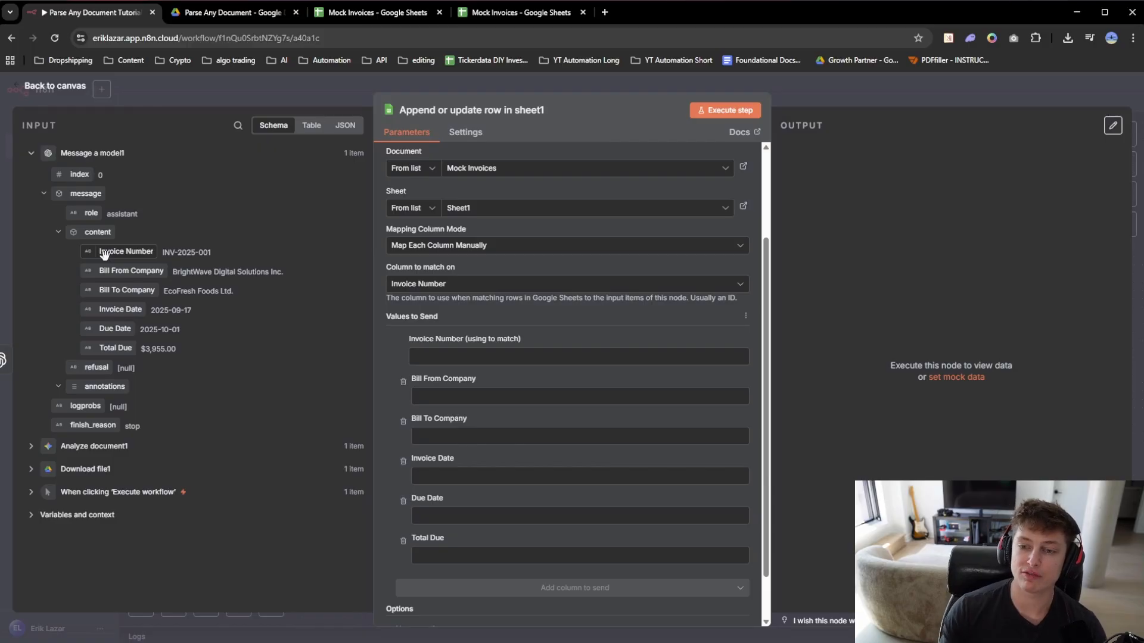
left_click_drag(104, 254, 444, 355)
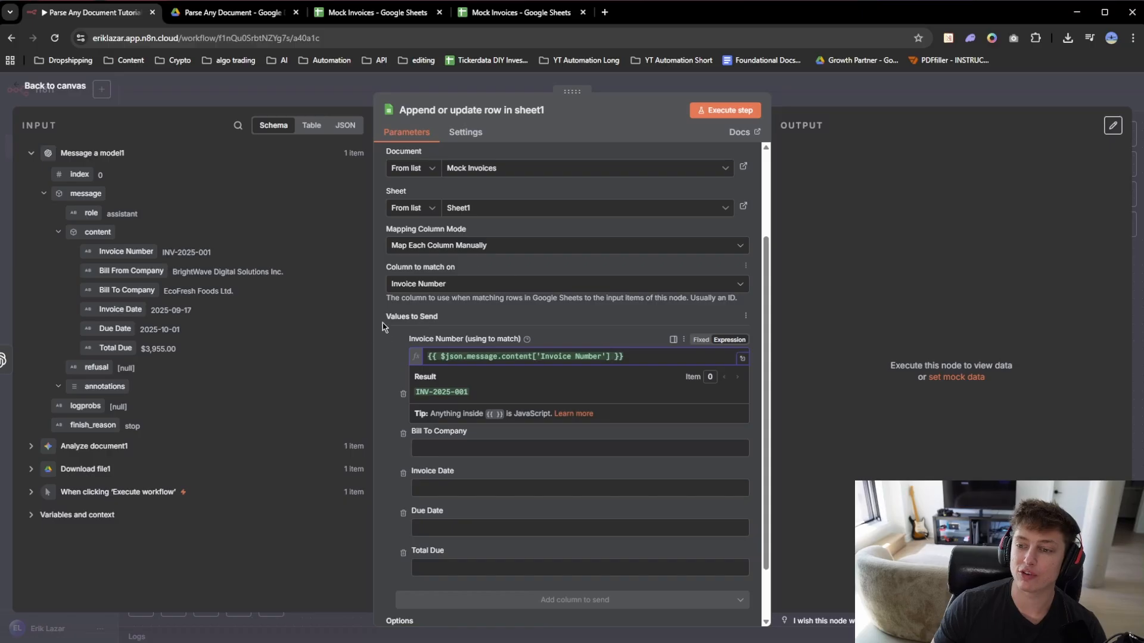
Map Bill From Company and Bill To Company from Message a model1's output to their matching sheet columns.
scroll(478, 304, "up", 2)
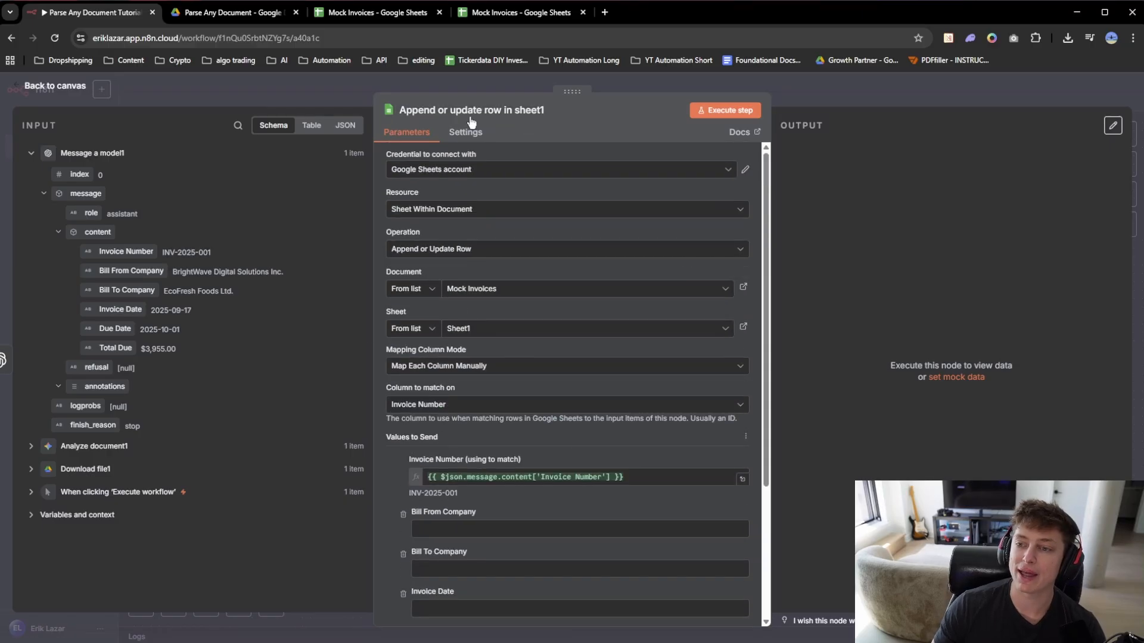
scroll(482, 398, "down", 3)
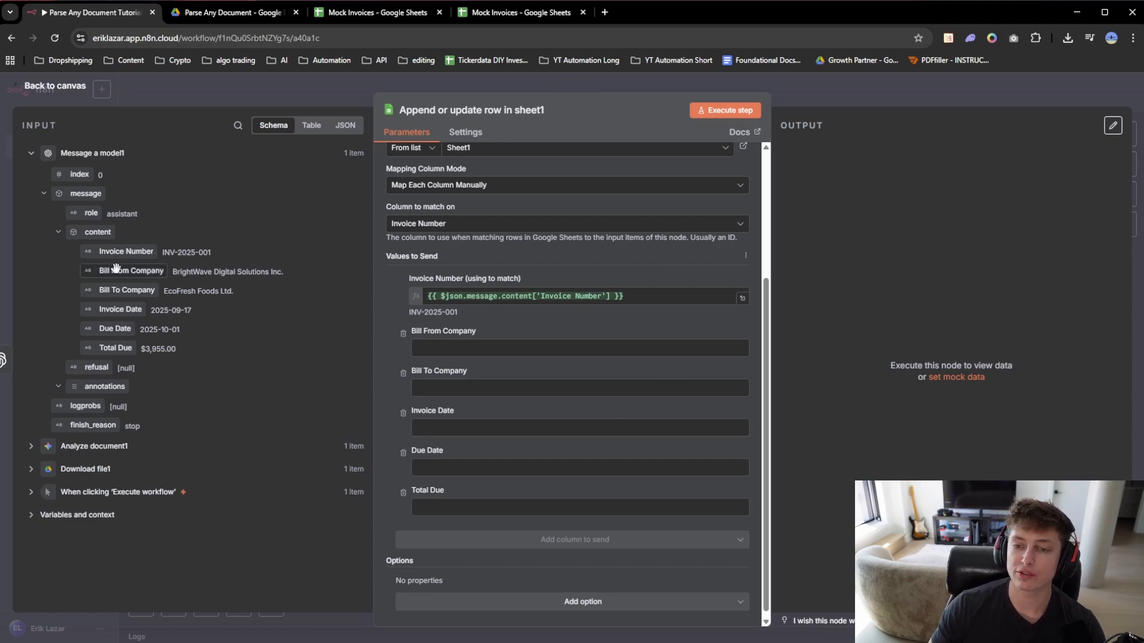
left_click_drag(117, 271, 474, 346)
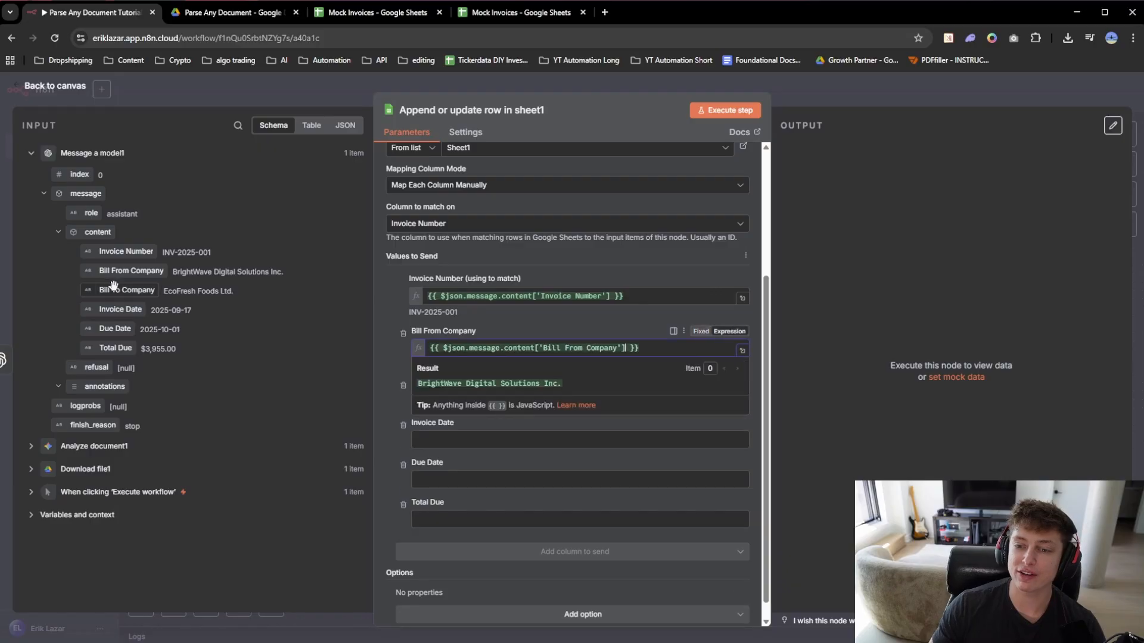
left_click_drag(126, 291, 456, 401)
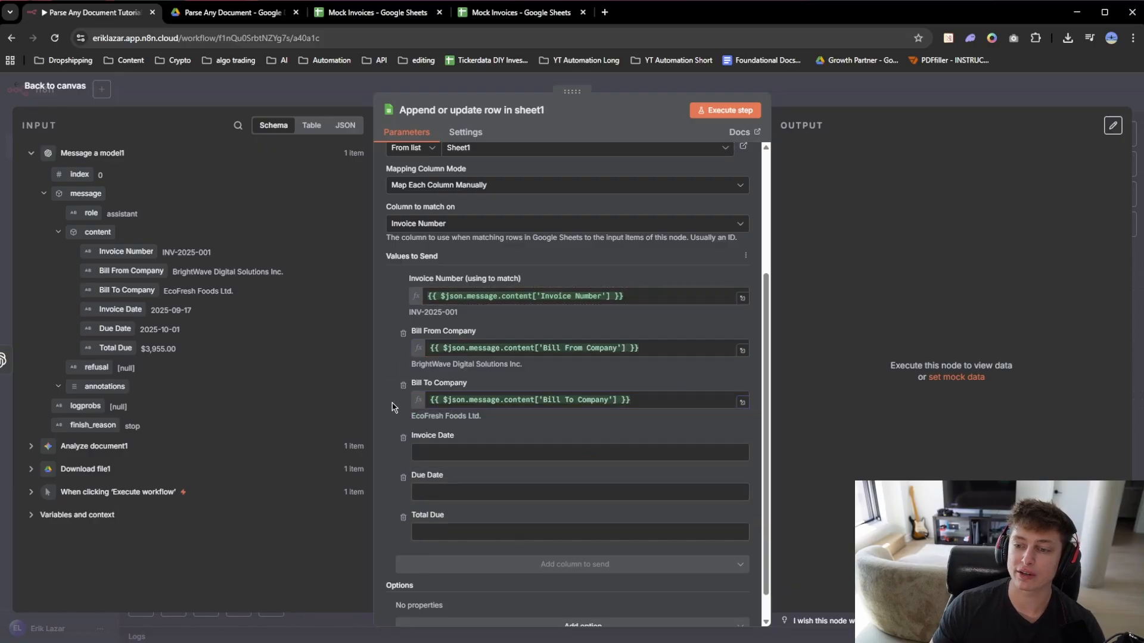
Map Invoice Date, Due Date and Total Due to their matching columns and return to the canvas.
scroll(411, 357, "down", 1)
left_click_drag(120, 310, 453, 421)
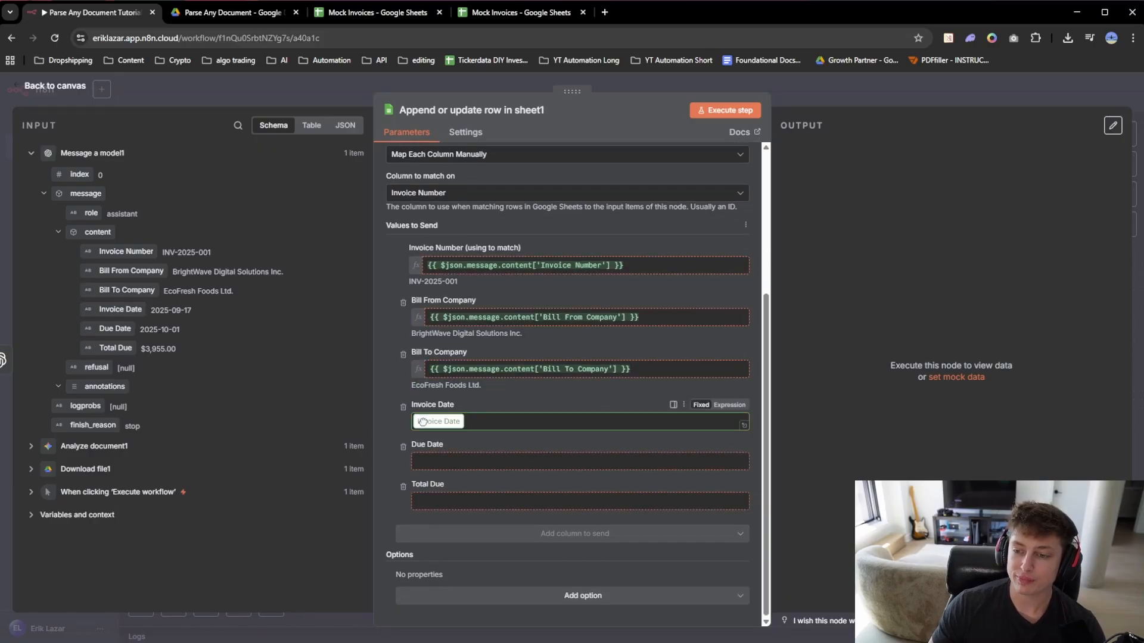
left_click(389, 425)
left_click_drag(112, 331, 511, 472)
left_click_drag(114, 348, 441, 525)
left_click(389, 463)
scroll(633, 552, "down", 2)
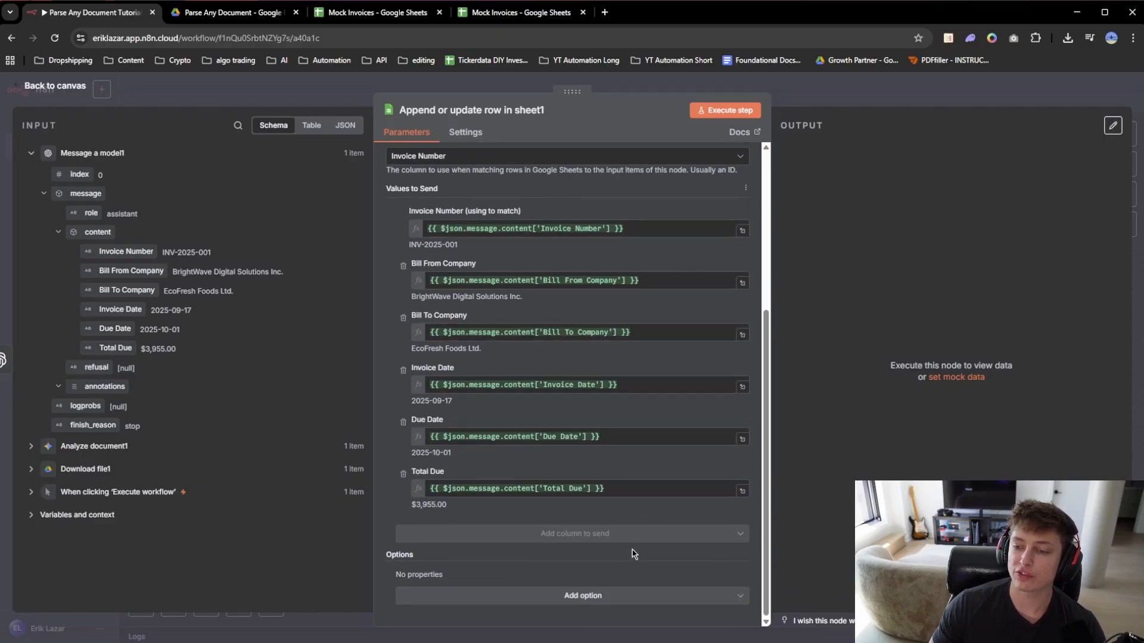
scroll(595, 523, "up", 5)
left_click(840, 87)
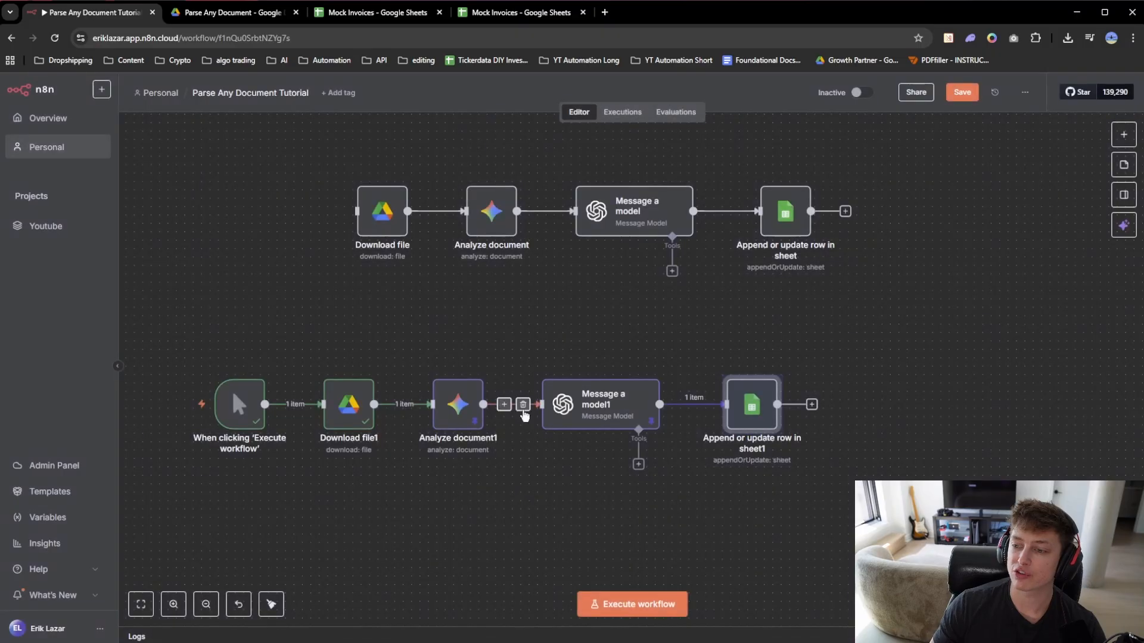
Execute the rebuilt workflow from its manual trigger.
left_click_drag(918, 488, 180, 344)
left_click(343, 287)
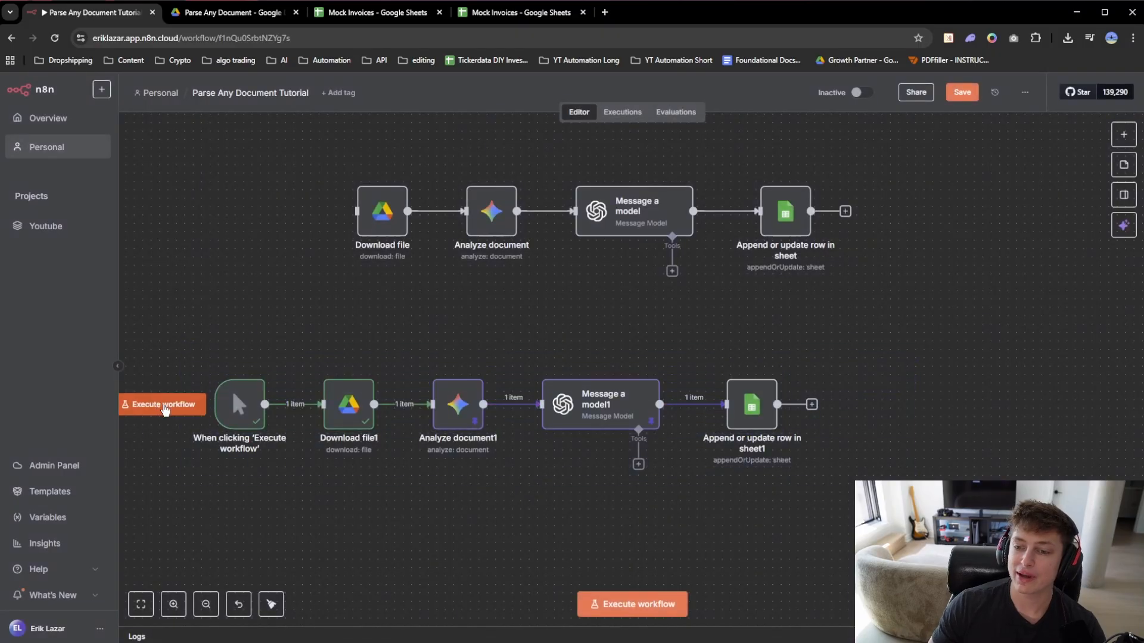
left_click(164, 406)
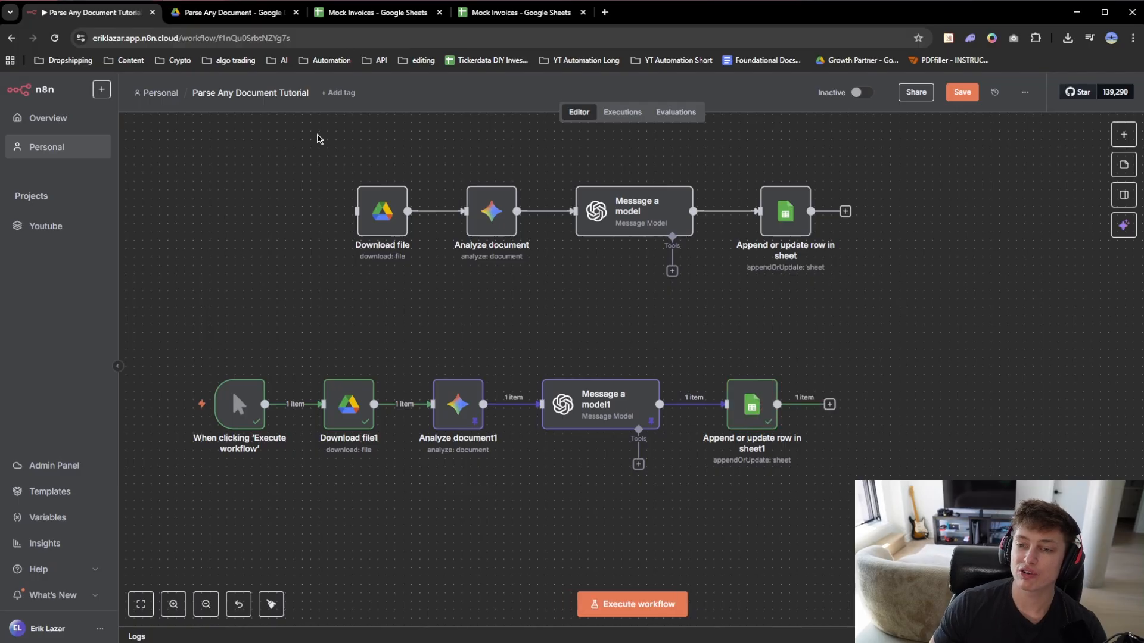
Check the logged invoice row in the Mock Invoices spreadsheet and return to the n8n workflow.
left_click(379, 15)
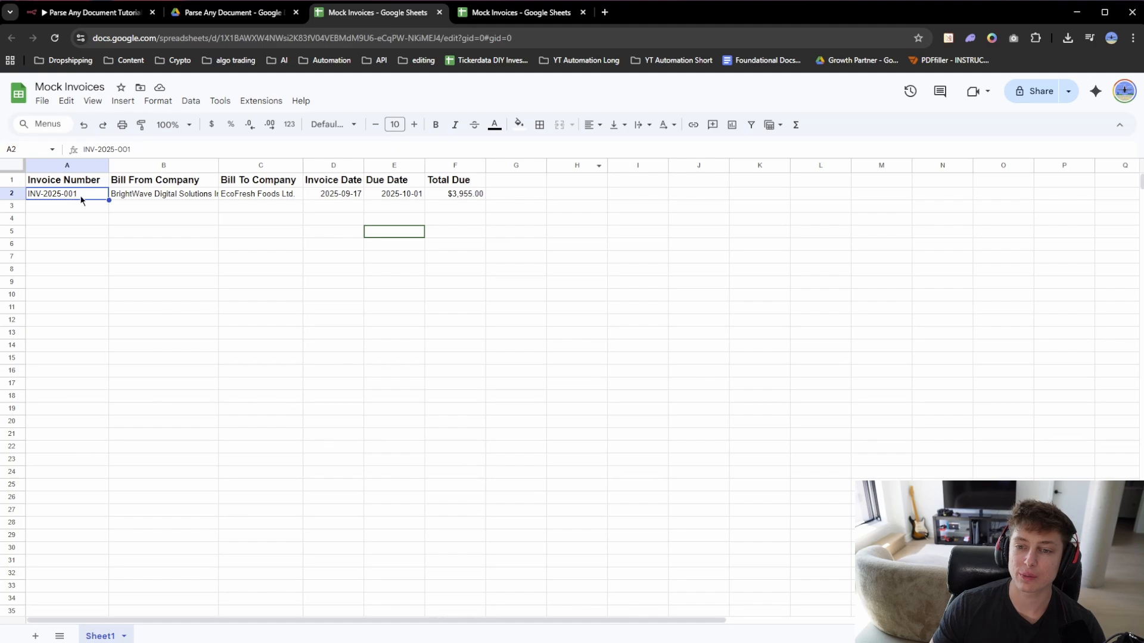
left_click(249, 198)
left_click_drag(348, 195, 395, 201)
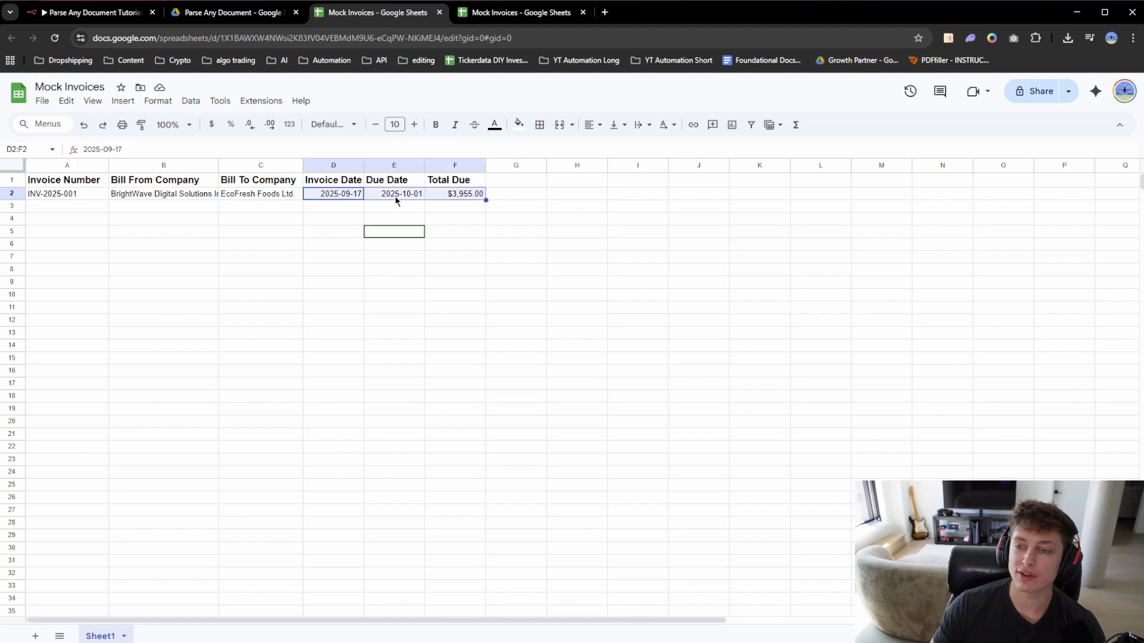
left_click(508, 193)
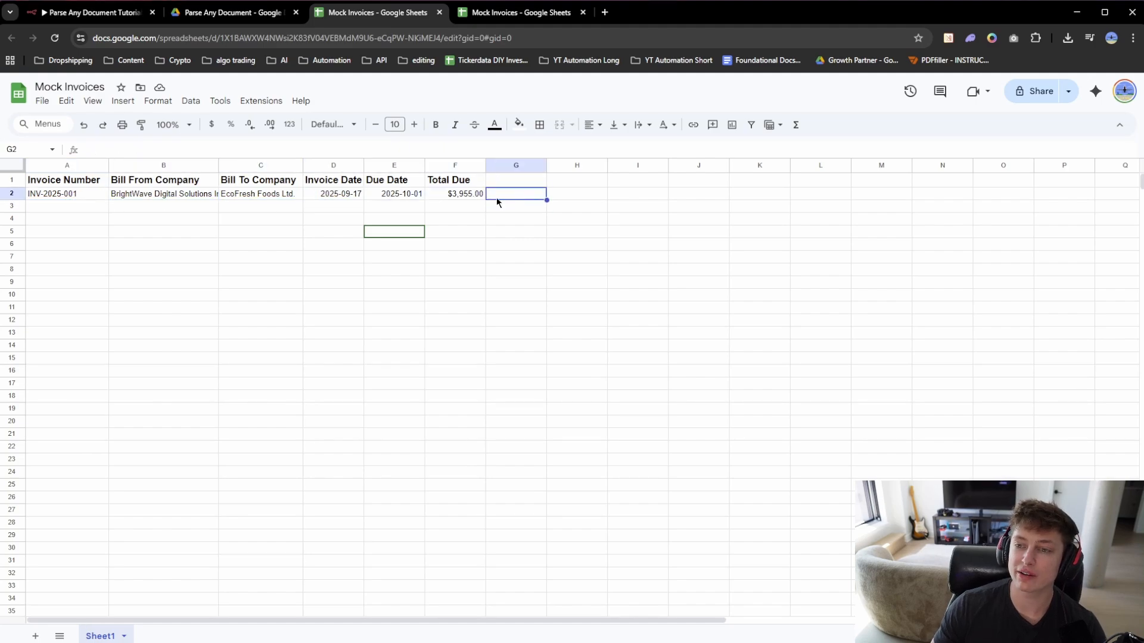
left_click(229, 13)
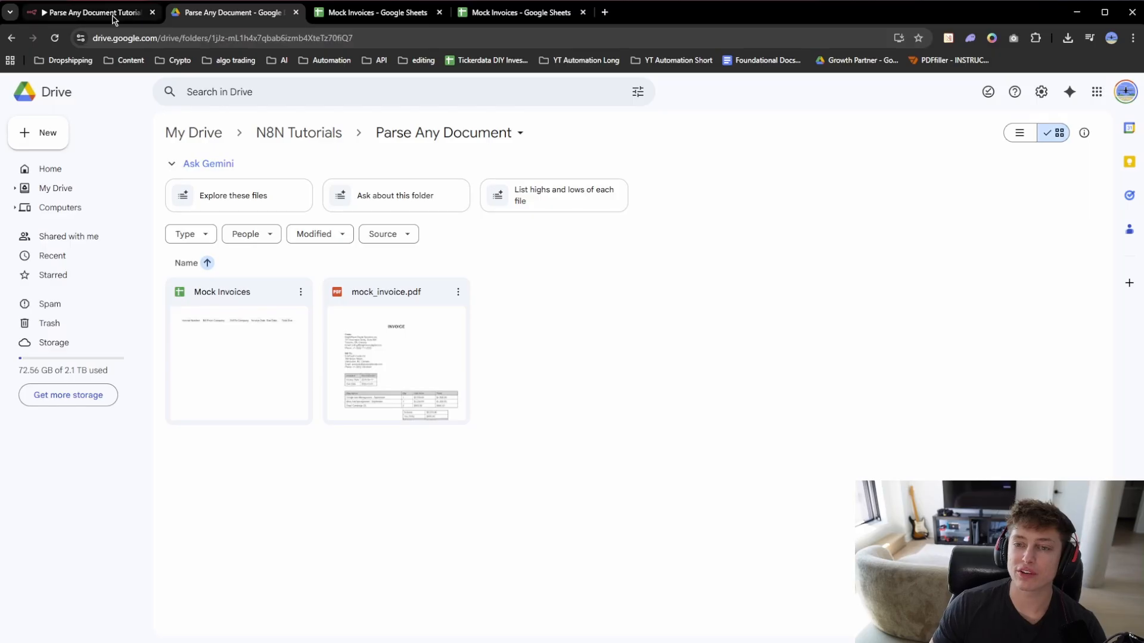
left_click(89, 12)
left_click_drag(714, 337, 789, 322)
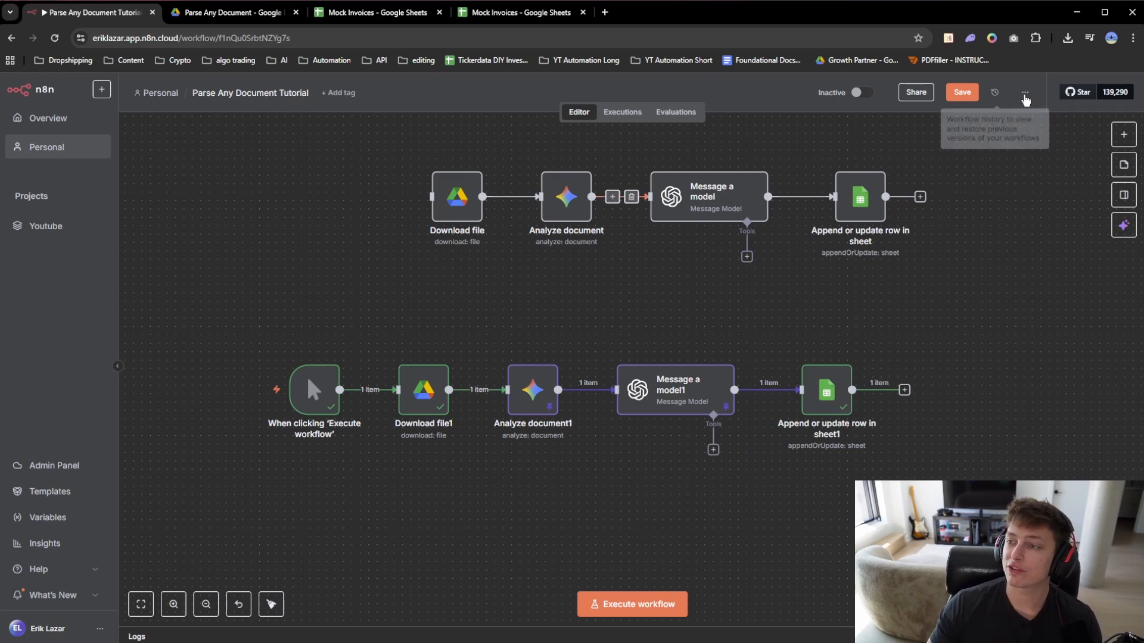
left_click(1025, 93)
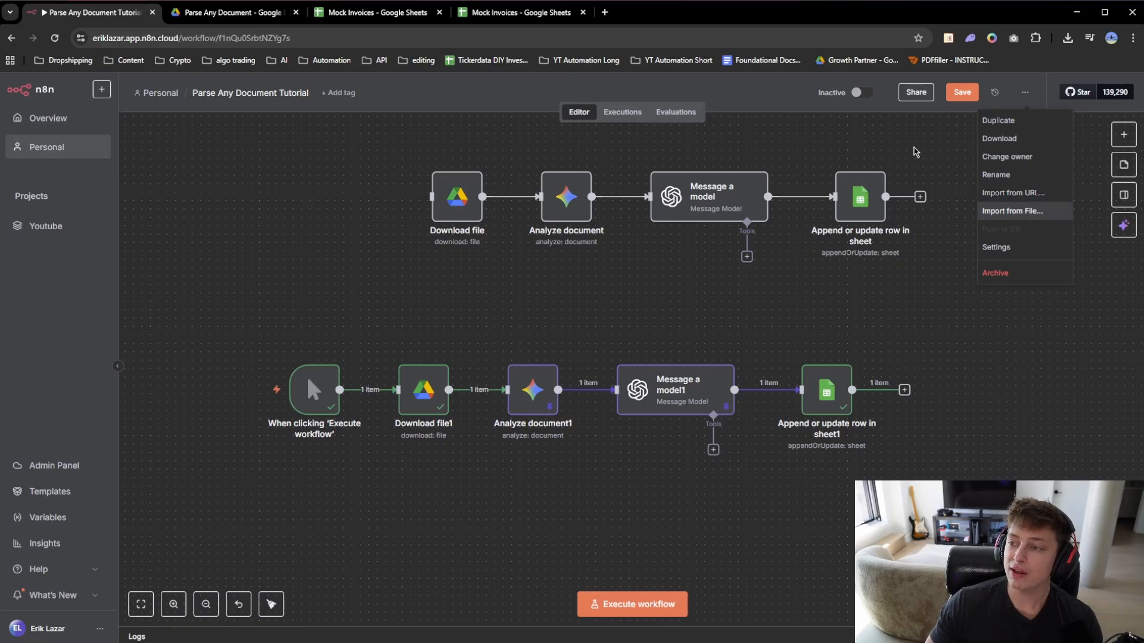
left_click(916, 150)
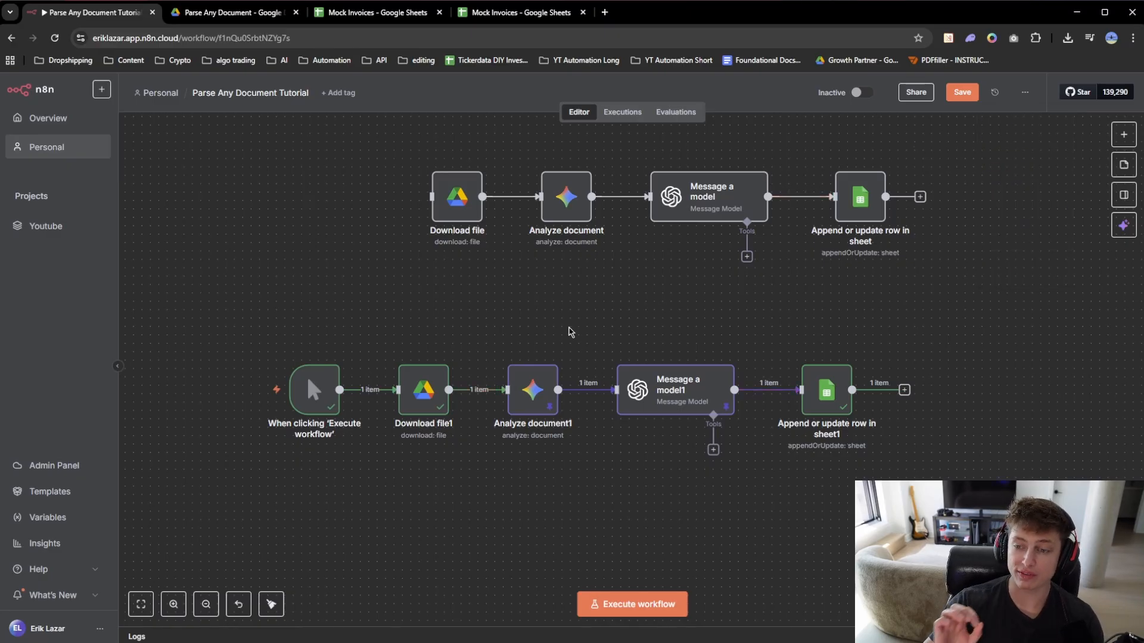